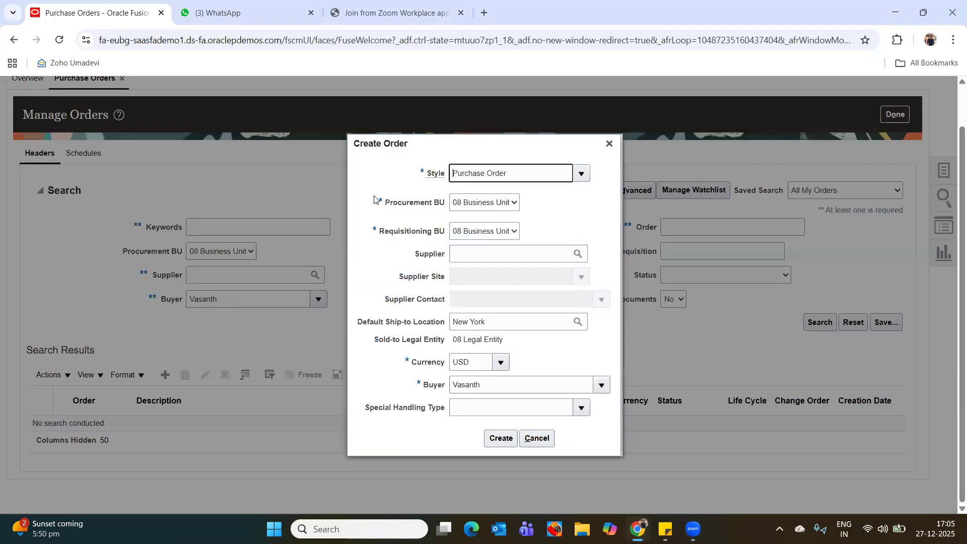
Dismiss the Create Order dialog without creating an order and leave the Manage Orders page.
{"action": "left_click", "coordinate": [581, 174]}
{"action": "left_click", "coordinate": [596, 159]}
{"action": "left_click", "coordinate": [610, 143]}
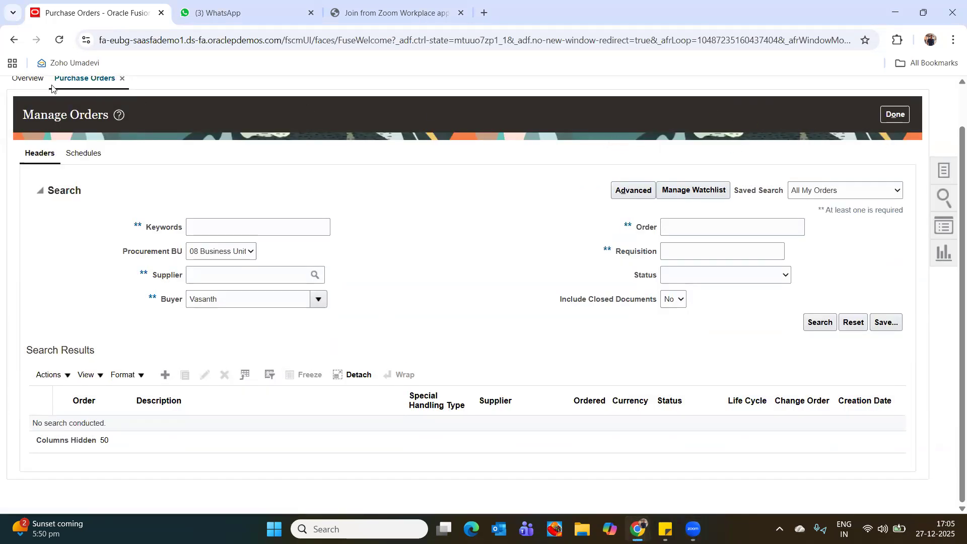
{"action": "scroll", "coordinate": [952, 199], "scroll_direction": "up", "scroll_amount": 2}
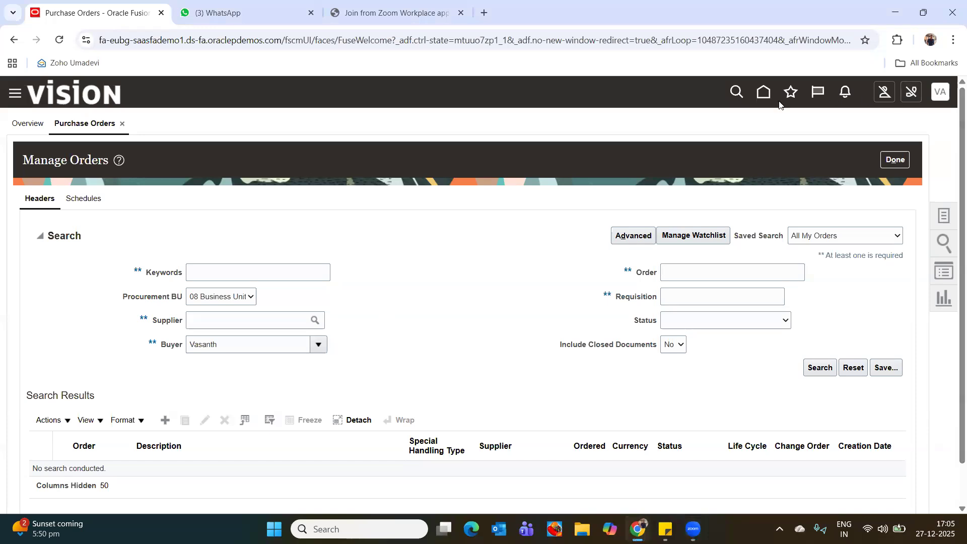
{"action": "left_click", "coordinate": [896, 161]}
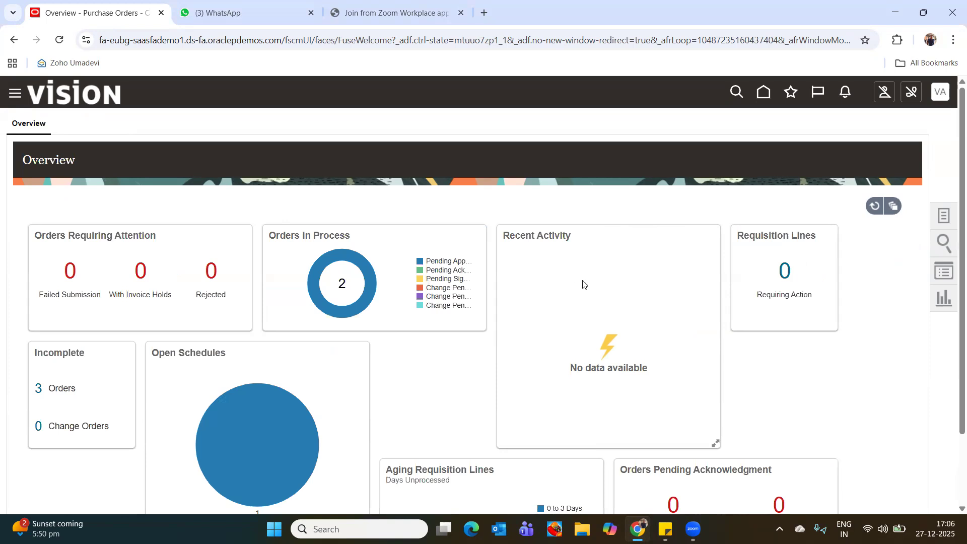
Go to the home page, open the Purchase Requisitions Buddy Power app and start entering a requisition line.
{"action": "scroll", "coordinate": [592, 306], "scroll_direction": "down", "scroll_amount": 1}
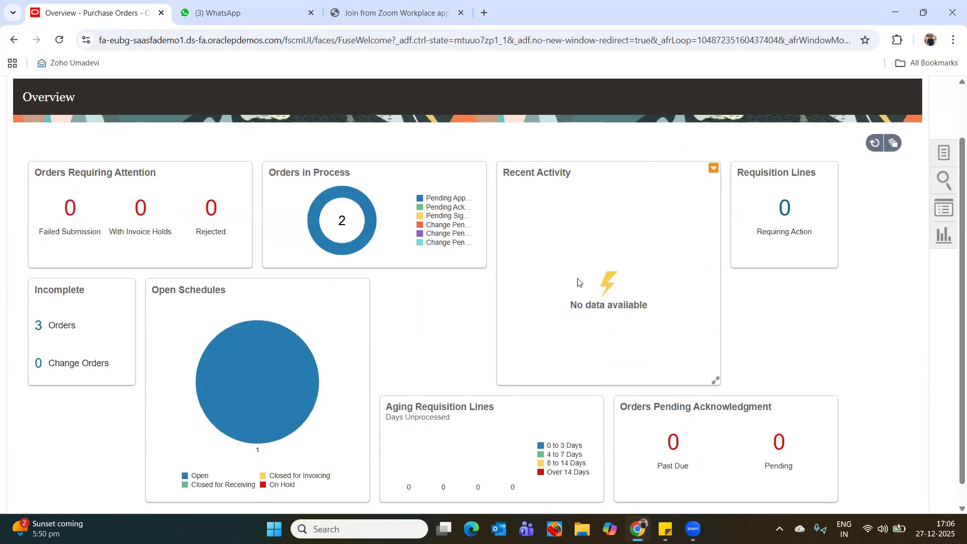
{"action": "scroll", "coordinate": [954, 112], "scroll_direction": "up", "scroll_amount": 1}
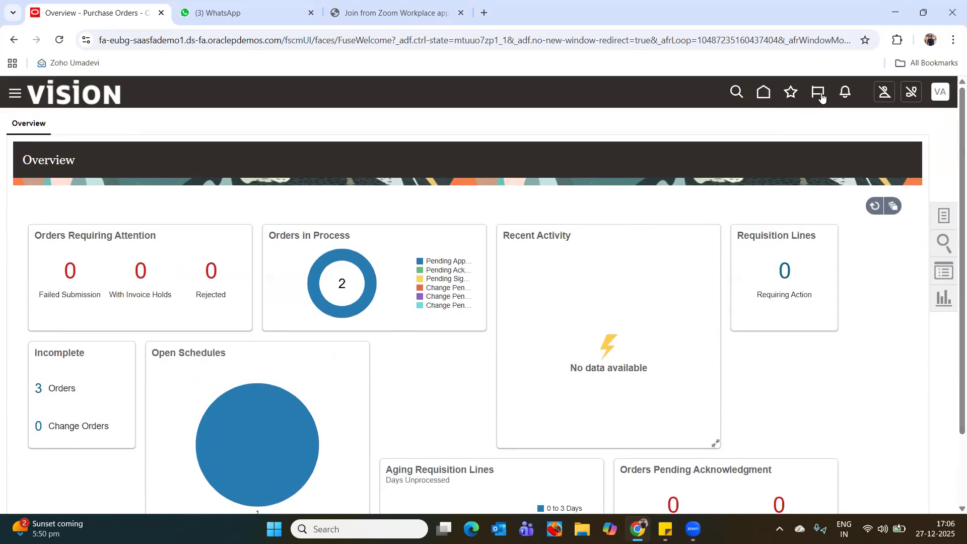
{"action": "left_click", "coordinate": [763, 93]}
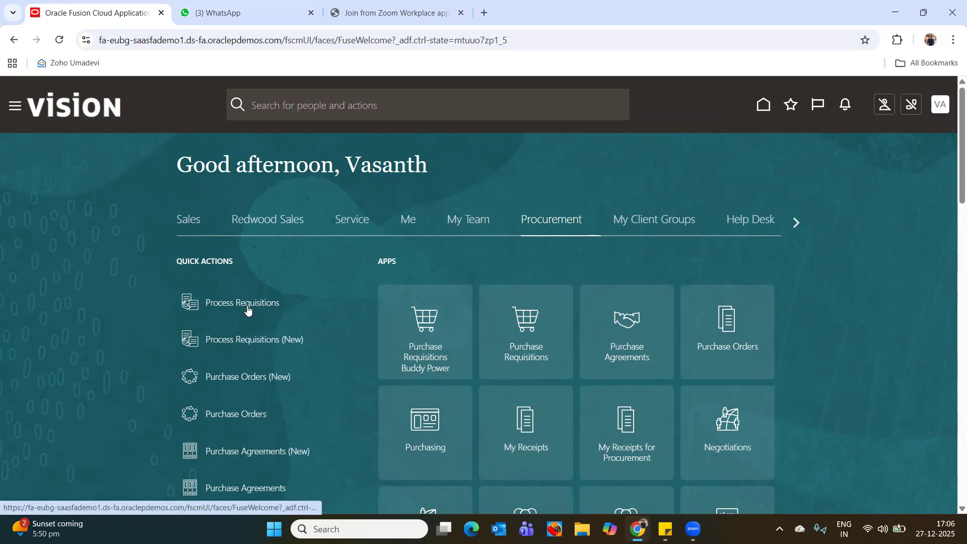
{"action": "left_click", "coordinate": [428, 362]}
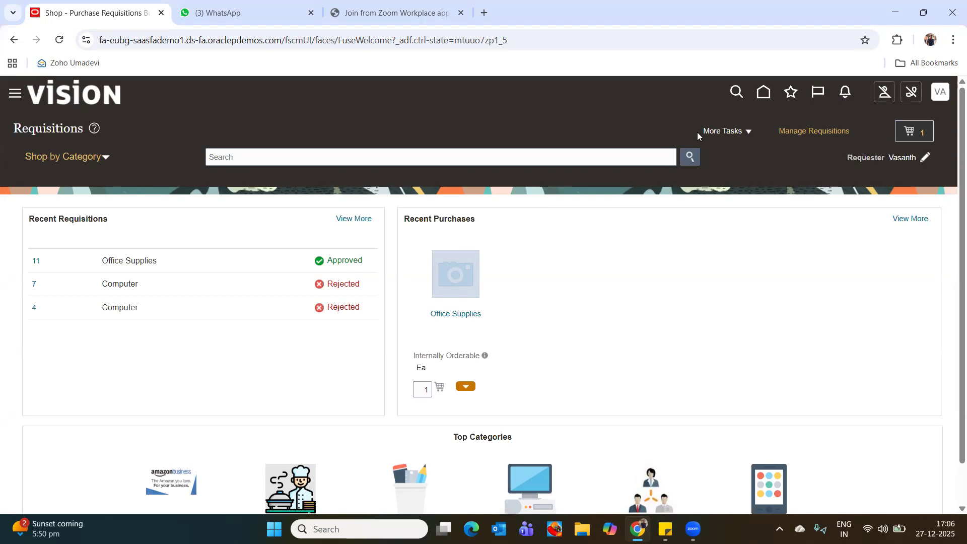
{"action": "left_click", "coordinate": [722, 135]}
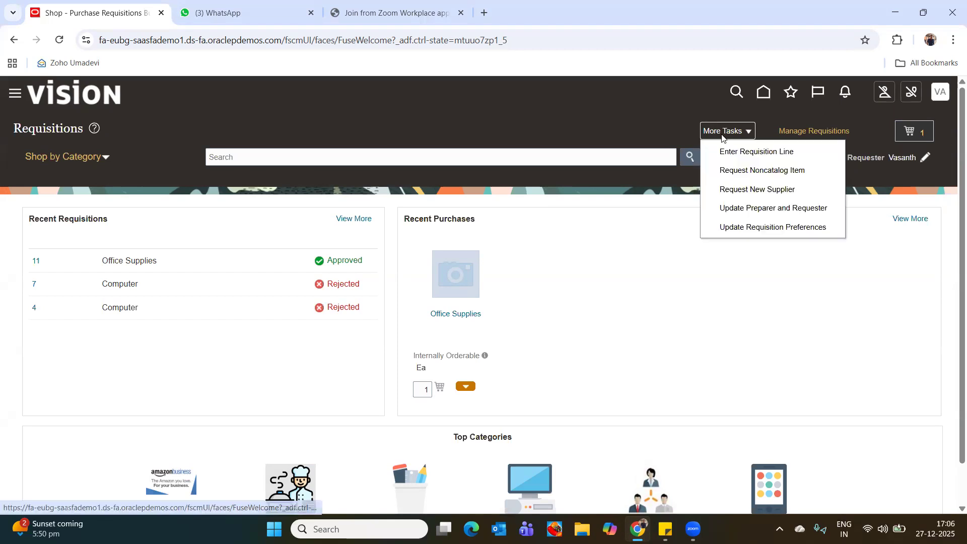
{"action": "left_click", "coordinate": [748, 161]}
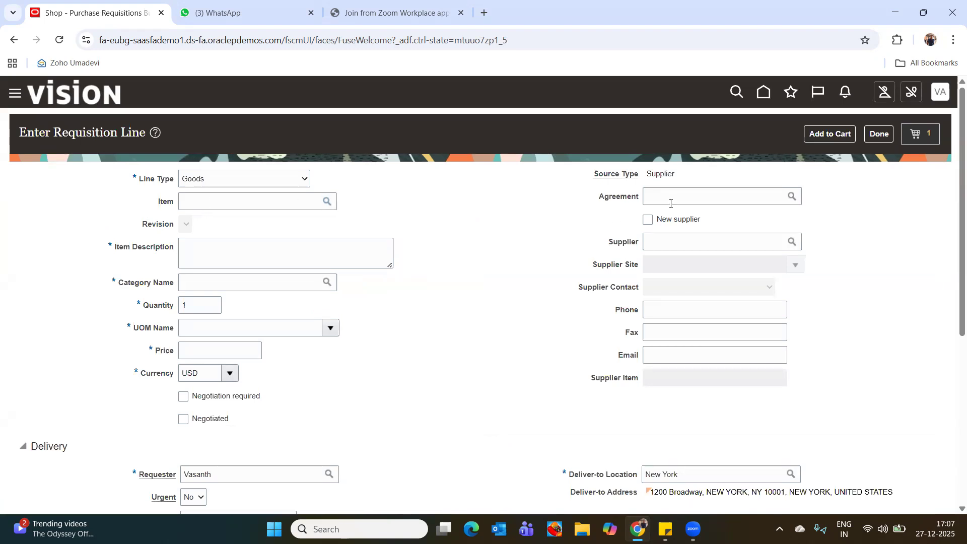
Enter Buddy_test_item as the item description of the requisition line.
{"action": "left_click", "coordinate": [238, 247]}
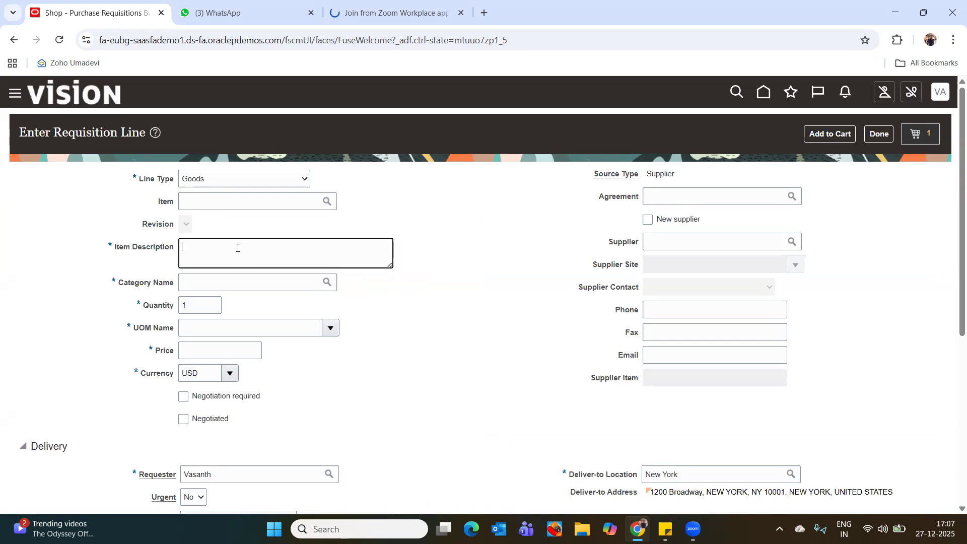
{"action": "type", "text": "Buddy"}
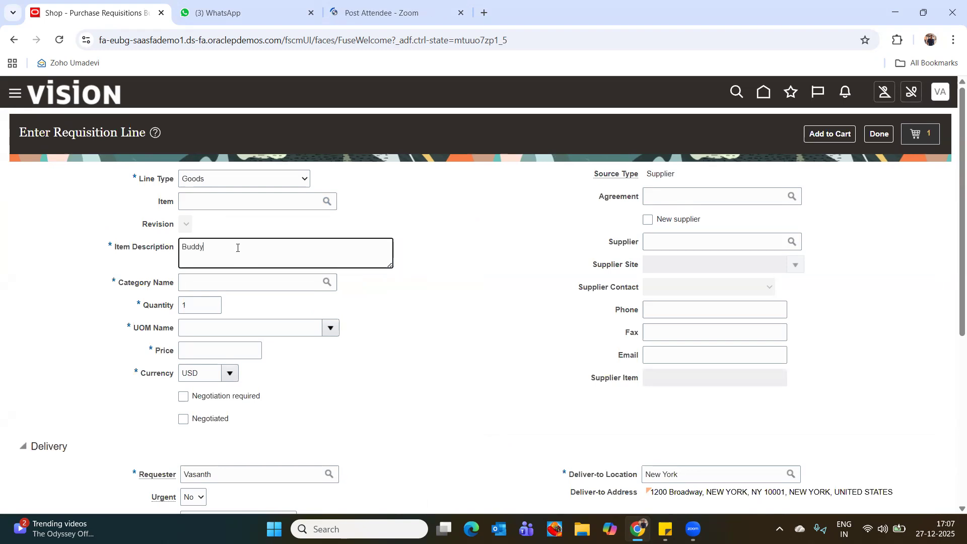
{"action": "type", "text": "_test_item"}
Search the category names for "electronic" and assign the Electronics category to the requisition line.
{"action": "left_click", "coordinate": [297, 283]}
{"action": "left_click", "coordinate": [331, 284]}
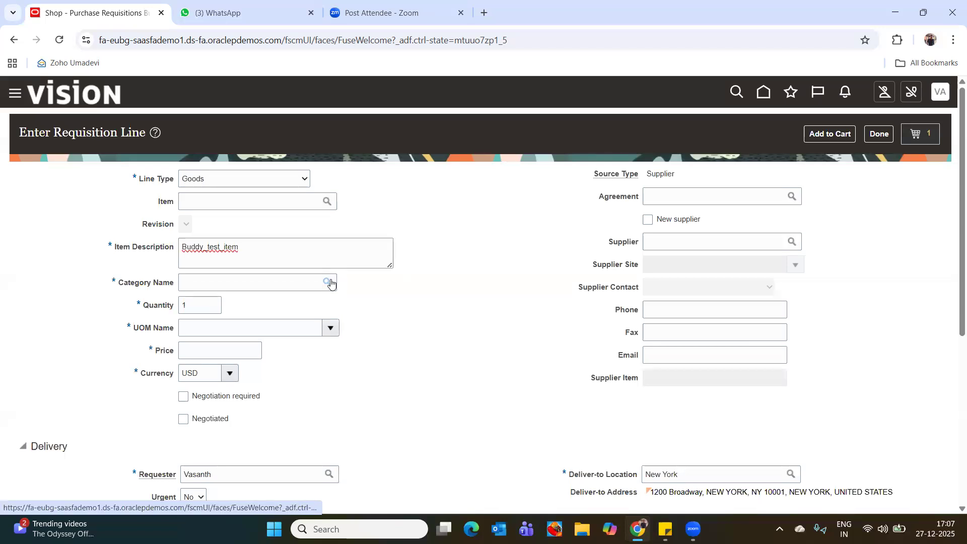
{"action": "left_click", "coordinate": [333, 262]}
{"action": "type", "text": "electronic"}
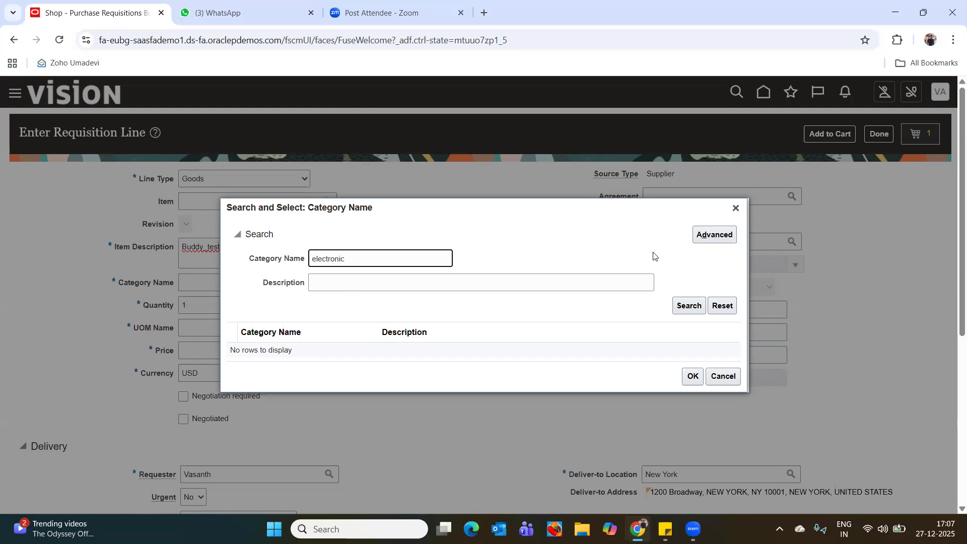
{"action": "left_click", "coordinate": [692, 307]}
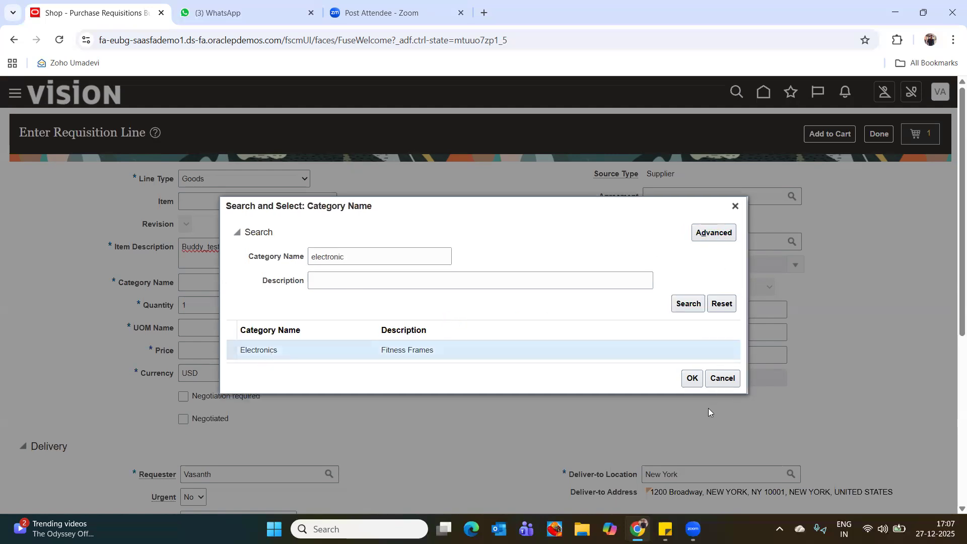
{"action": "left_click", "coordinate": [692, 378]}
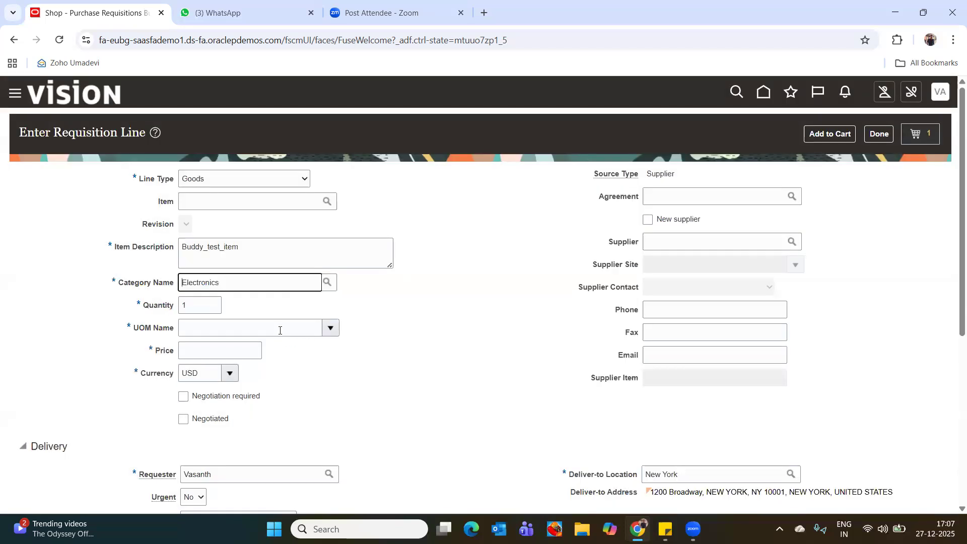
Set the requisition line's quantity to 100, its UOM to Each and its price to 1900.
{"action": "left_click", "coordinate": [206, 306]}
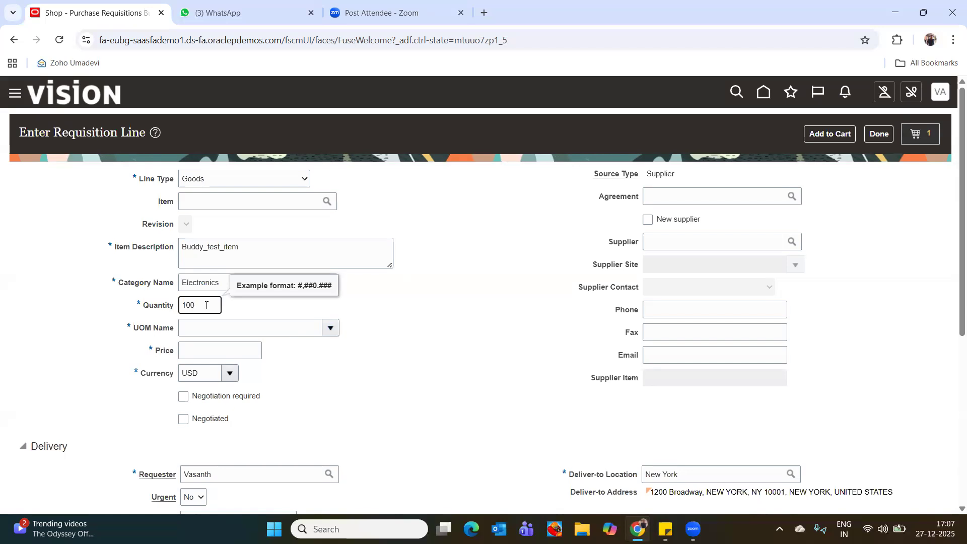
{"action": "left_click", "coordinate": [208, 333]}
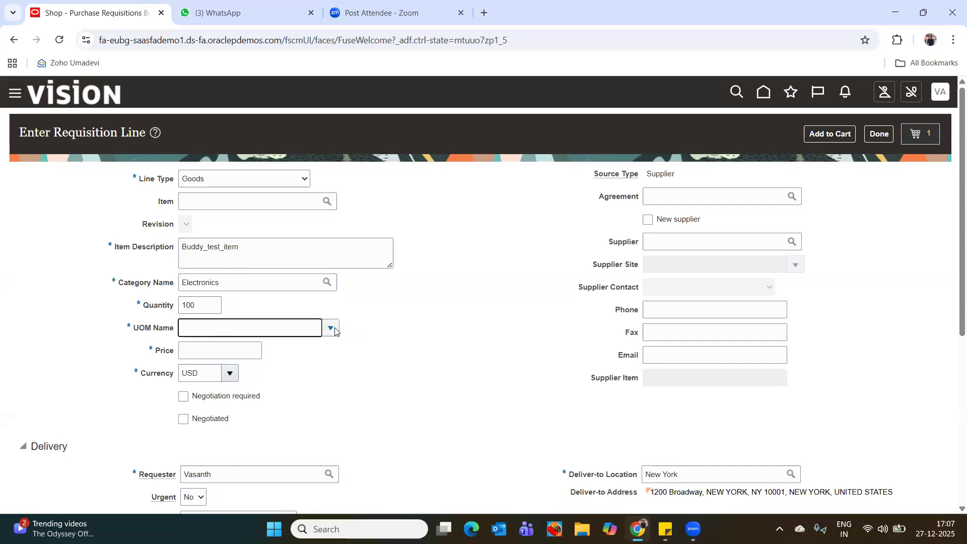
{"action": "type", "text": "each"}
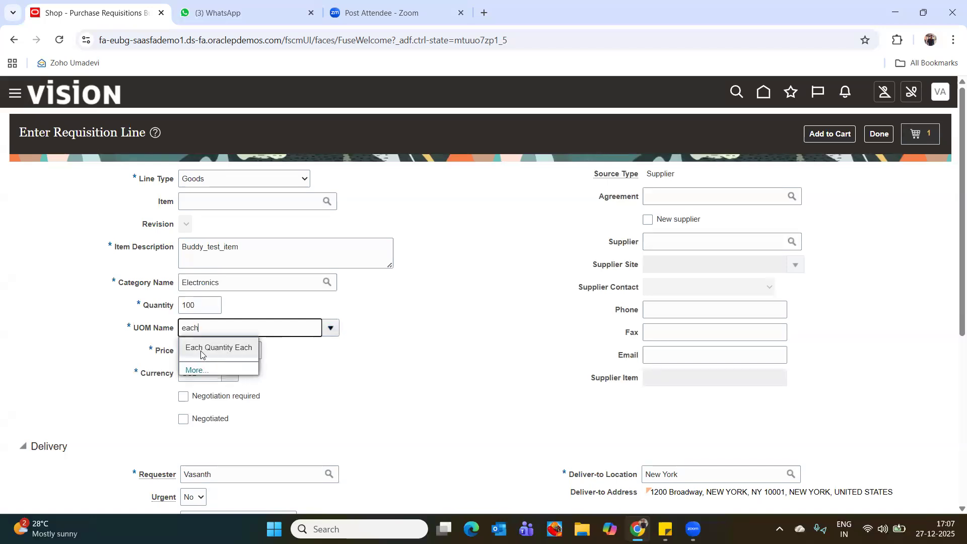
{"action": "left_click", "coordinate": [204, 349]}
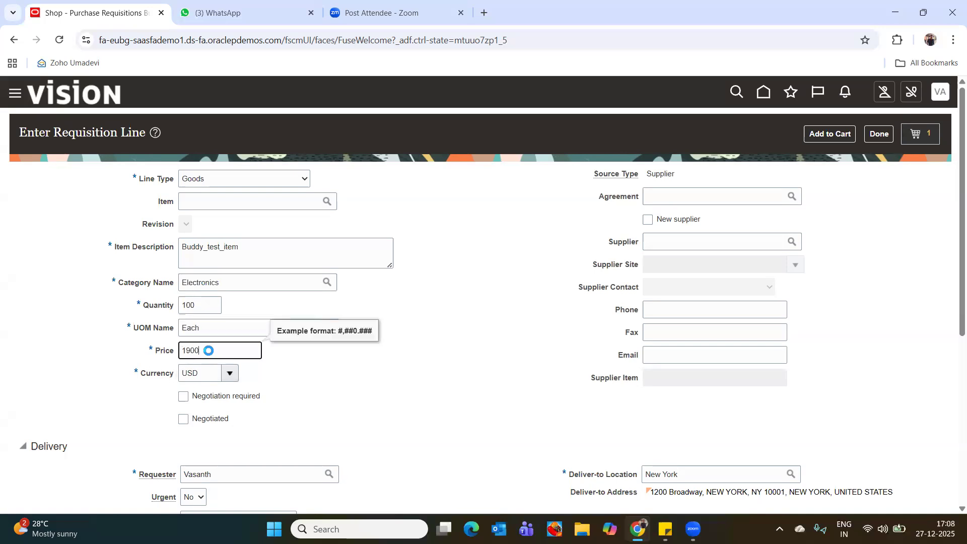
{"action": "key", "text": "Tab"}
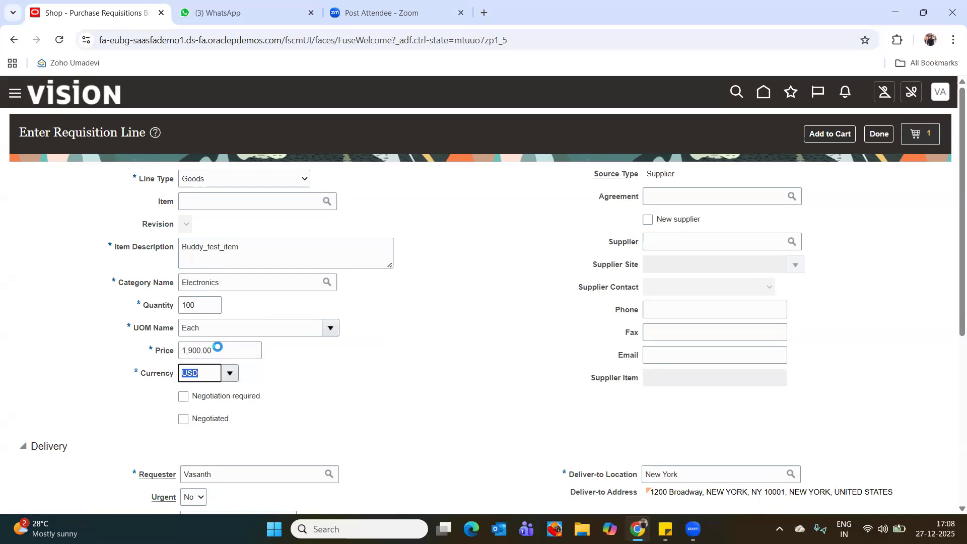
{"action": "left_click", "coordinate": [211, 350]}
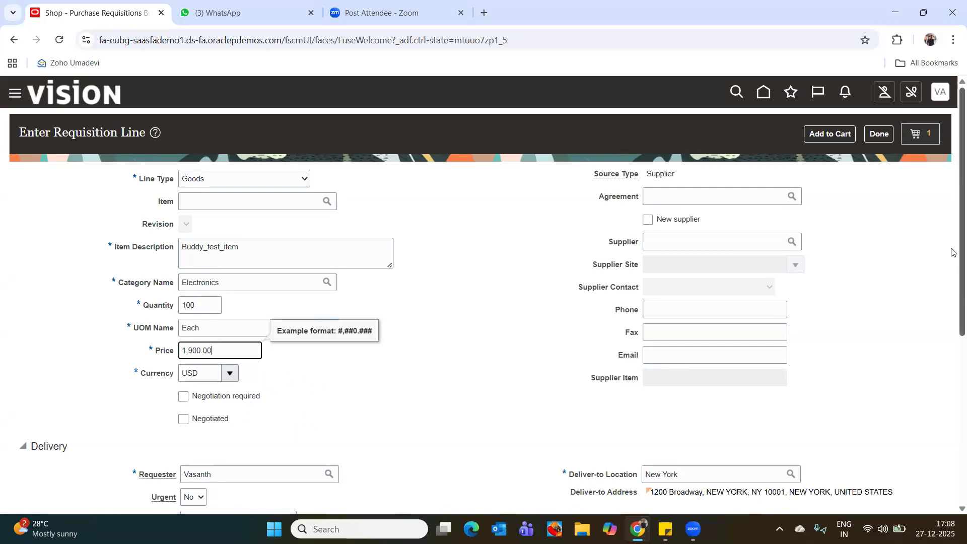
Look up "global" as the supplier and select Global Supplies Inc, leaving the supplier contact blank.
{"action": "scroll", "coordinate": [953, 252], "scroll_direction": "down", "scroll_amount": 4}
{"action": "scroll", "coordinate": [948, 352], "scroll_direction": "down", "scroll_amount": 2}
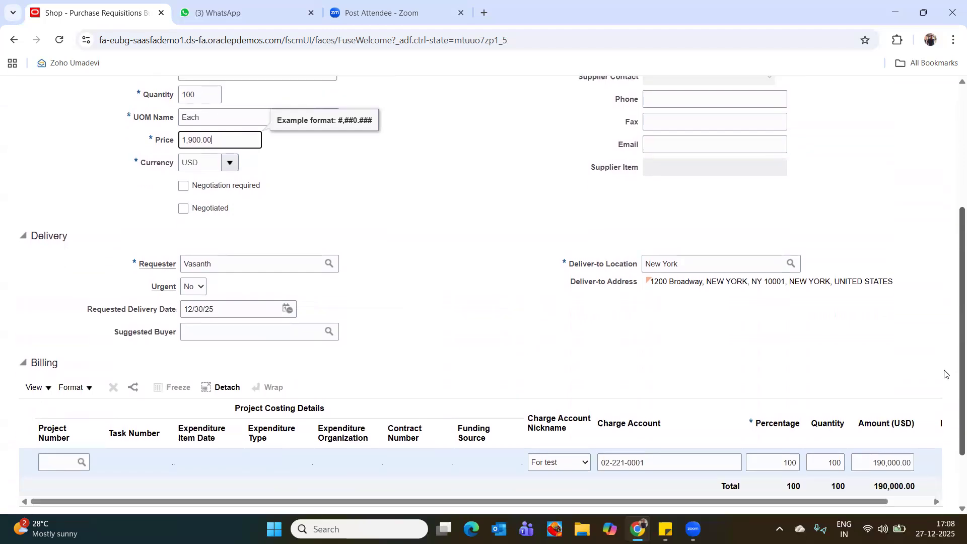
{"action": "scroll", "coordinate": [951, 284], "scroll_direction": "up", "scroll_amount": 5}
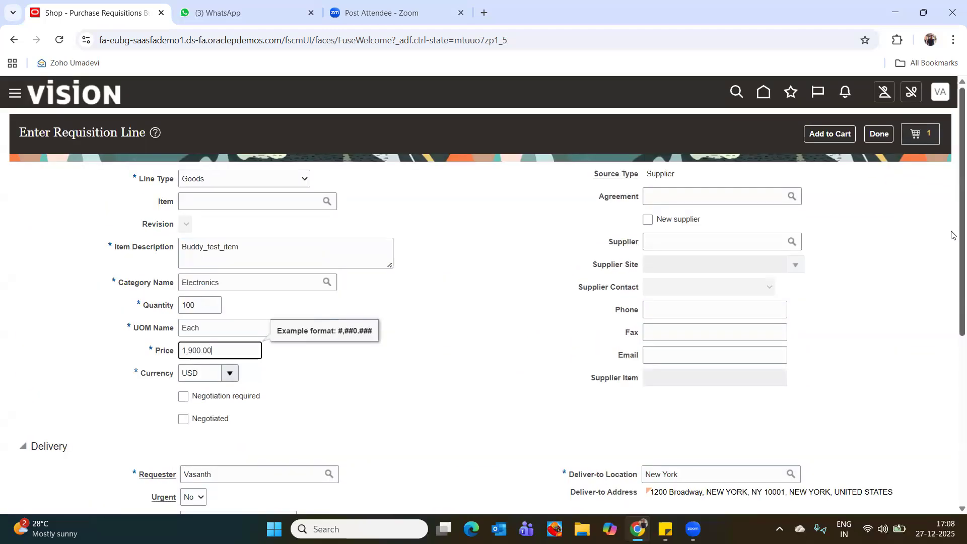
{"action": "left_click", "coordinate": [658, 177]}
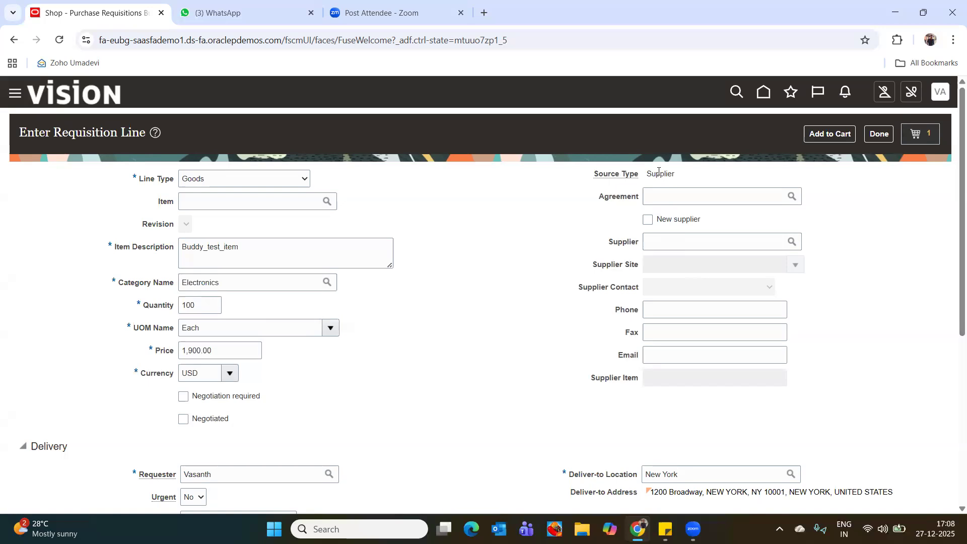
{"action": "left_click", "coordinate": [675, 198]}
{"action": "left_click", "coordinate": [672, 240]}
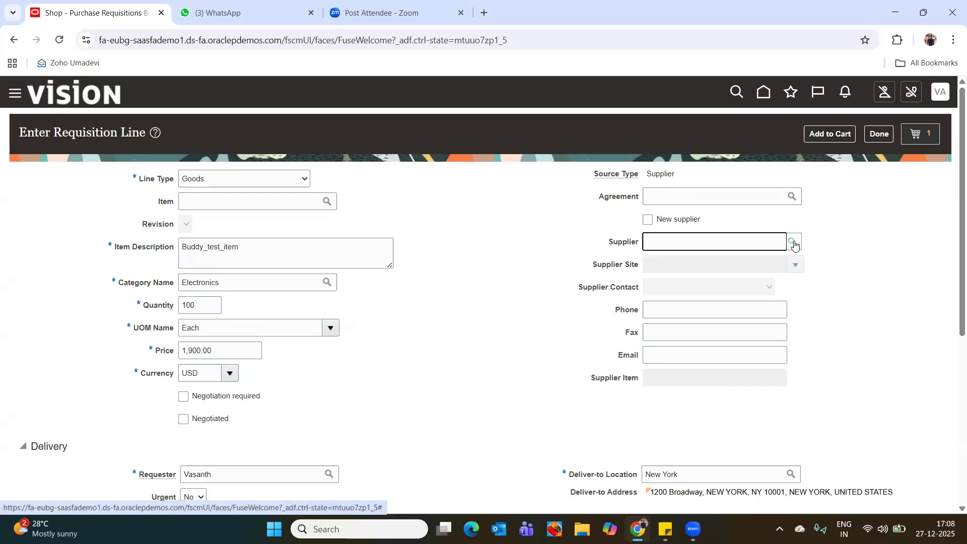
{"action": "type", "text": "global"}
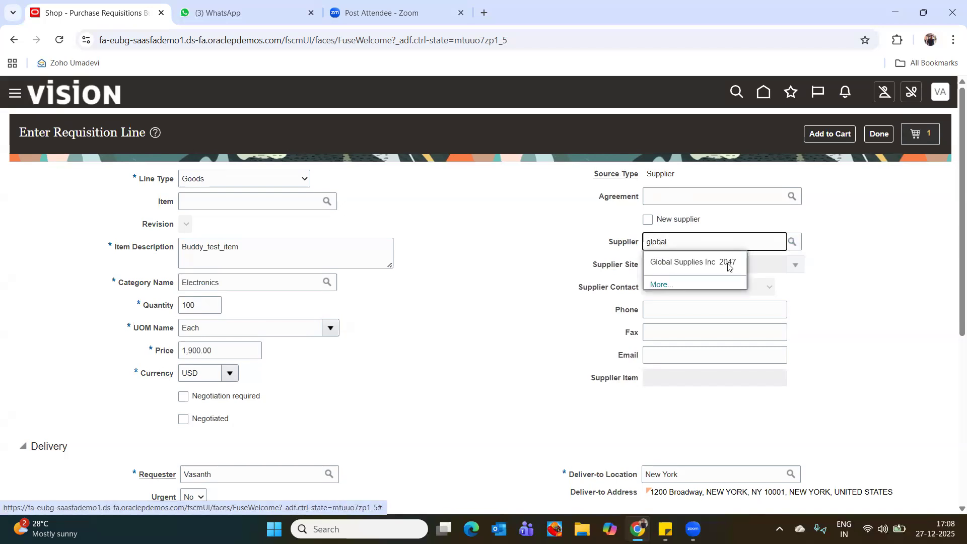
{"action": "left_click", "coordinate": [721, 264]}
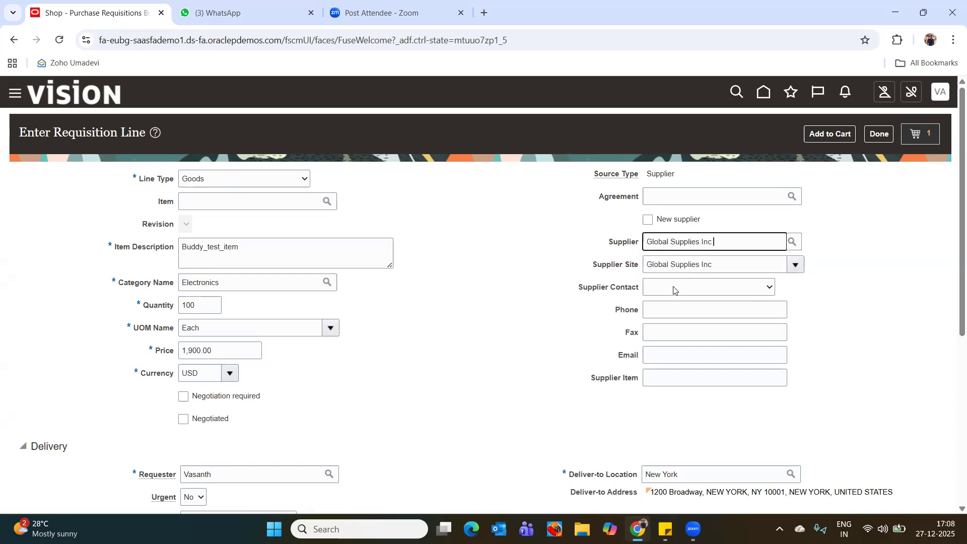
{"action": "left_click", "coordinate": [674, 287]}
{"action": "left_click", "coordinate": [816, 292]}
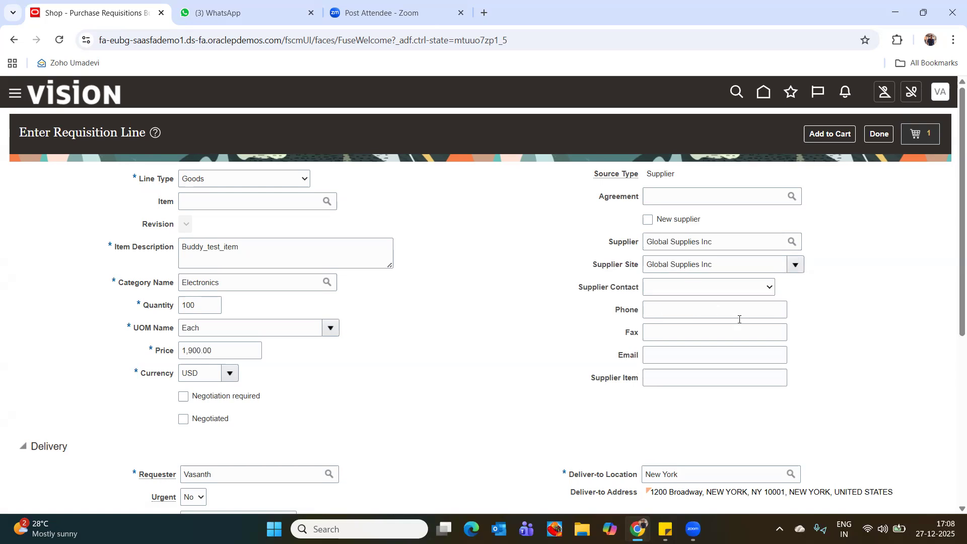
Fill in the supplier's e-mail address on the requisition line.
{"action": "scroll", "coordinate": [574, 359], "scroll_direction": "down", "scroll_amount": 5}
{"action": "scroll", "coordinate": [577, 345], "scroll_direction": "up", "scroll_amount": 1}
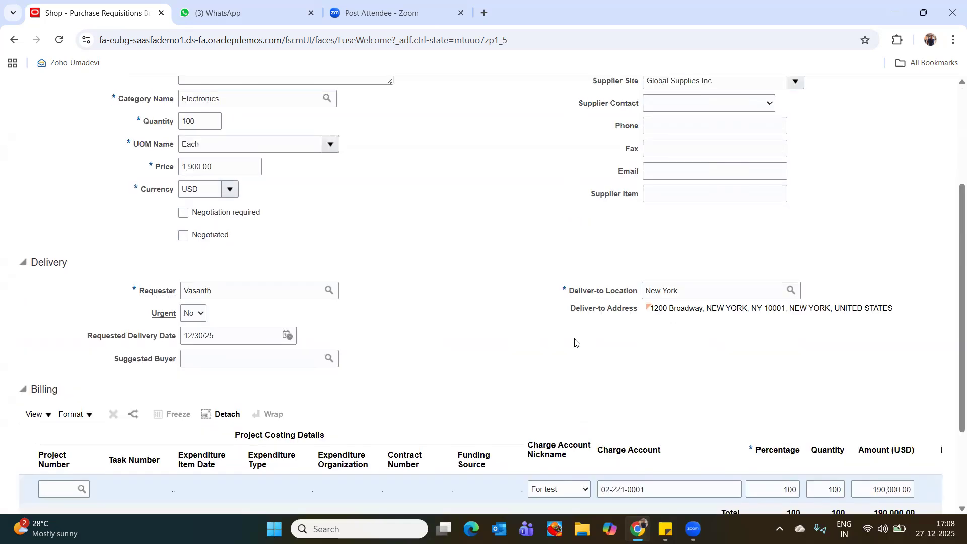
{"action": "scroll", "coordinate": [576, 342], "scroll_direction": "up", "scroll_amount": 1}
{"action": "left_click", "coordinate": [669, 229]}
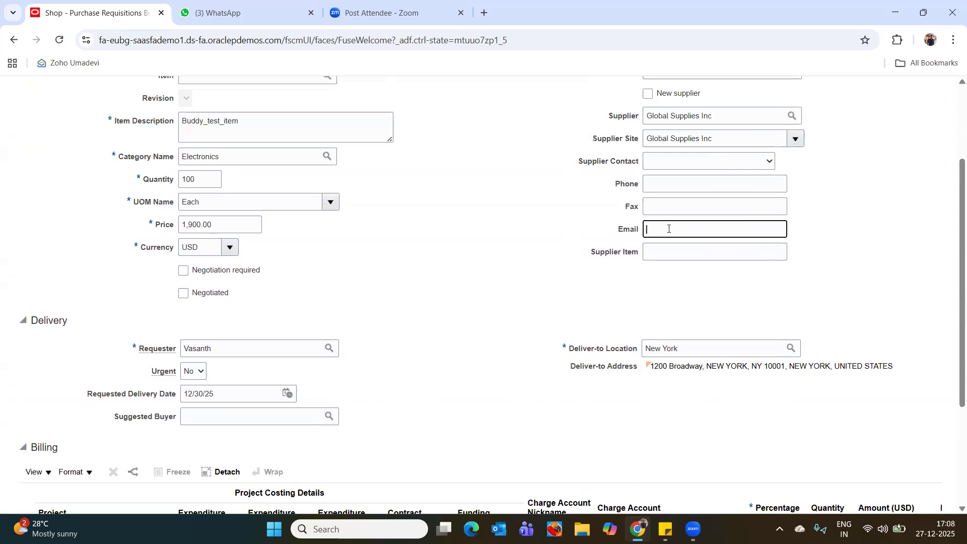
{"action": "type", "text": "admin@"}
{"action": "key", "text": "BackSpace"}
{"action": "key", "text": "BackSpace"}
{"action": "key", "text": "BackSpace"}
{"action": "key", "text": "BackSpace"}
{"action": "key", "text": "BackSpace"}
{"action": "key", "text": "BackSpace"}
{"action": "scroll", "coordinate": [447, 282], "scroll_direction": "up", "scroll_amount": 1}
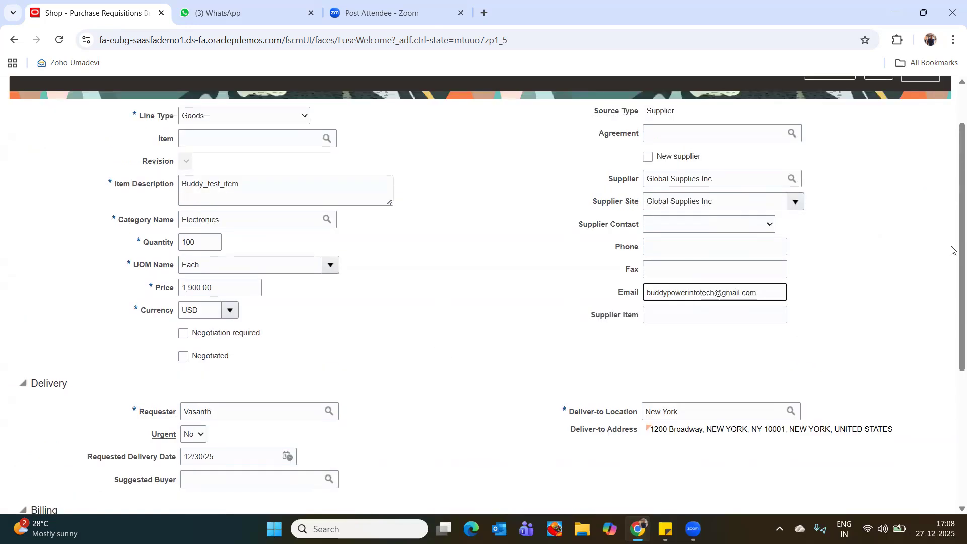
Review the delivery and billing details, then add the requisition line to the cart and show the cart's contents.
{"action": "left_click_drag", "start_coordinate": [953, 154], "coordinate": [947, 285]}
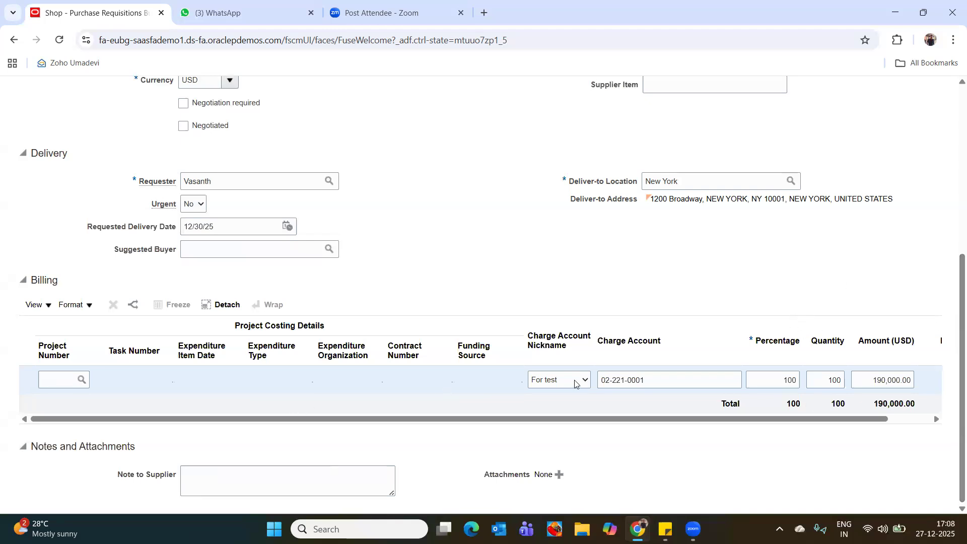
{"action": "scroll", "coordinate": [953, 372], "scroll_direction": "up", "scroll_amount": 6}
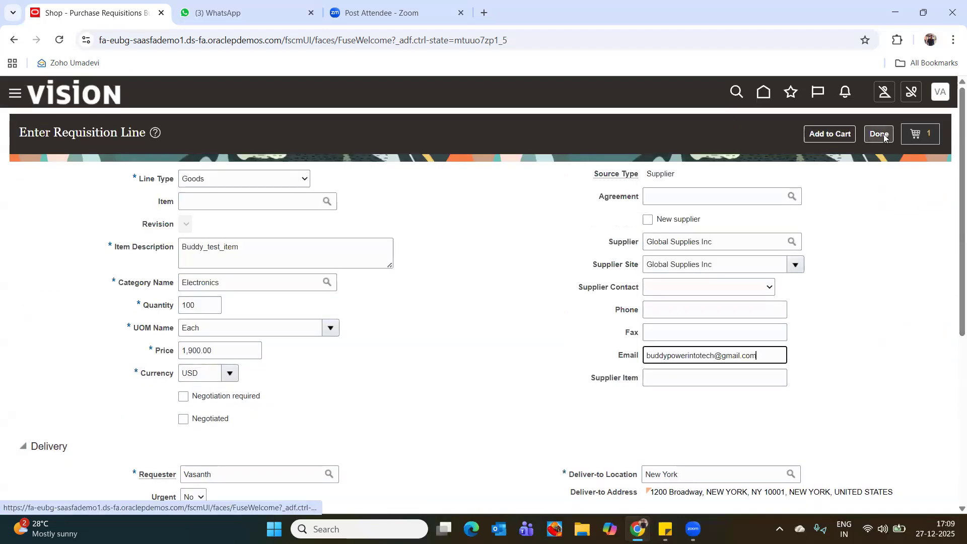
{"action": "left_click", "coordinate": [828, 135]}
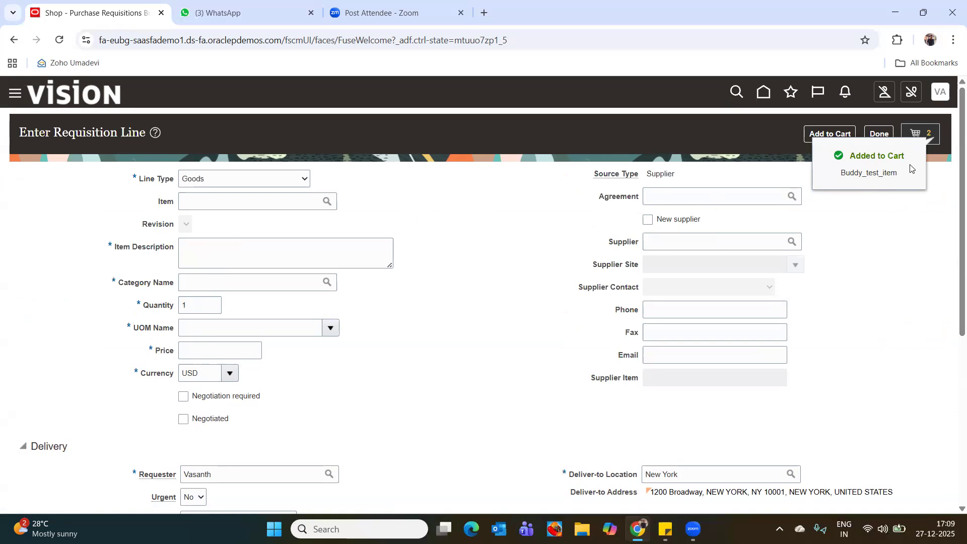
{"action": "left_click", "coordinate": [917, 139]}
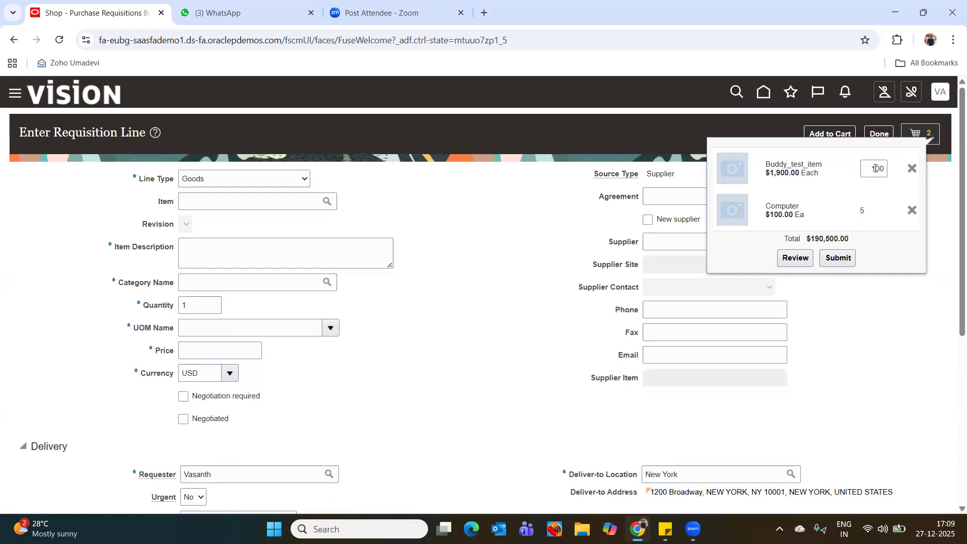
Try to submit the requisition from the cart and look over line 2's delivery and billing details.
{"action": "left_click", "coordinate": [839, 258]}
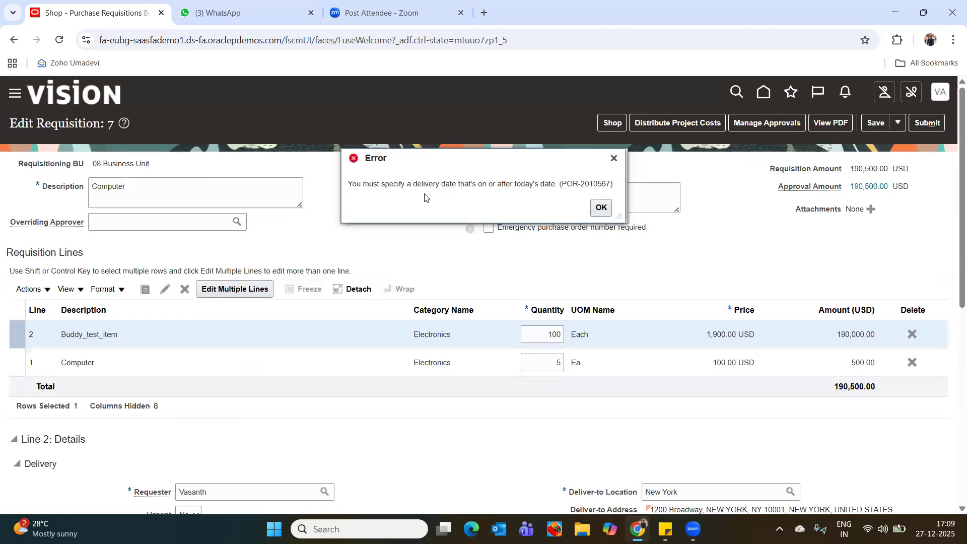
{"action": "left_click", "coordinate": [601, 207]}
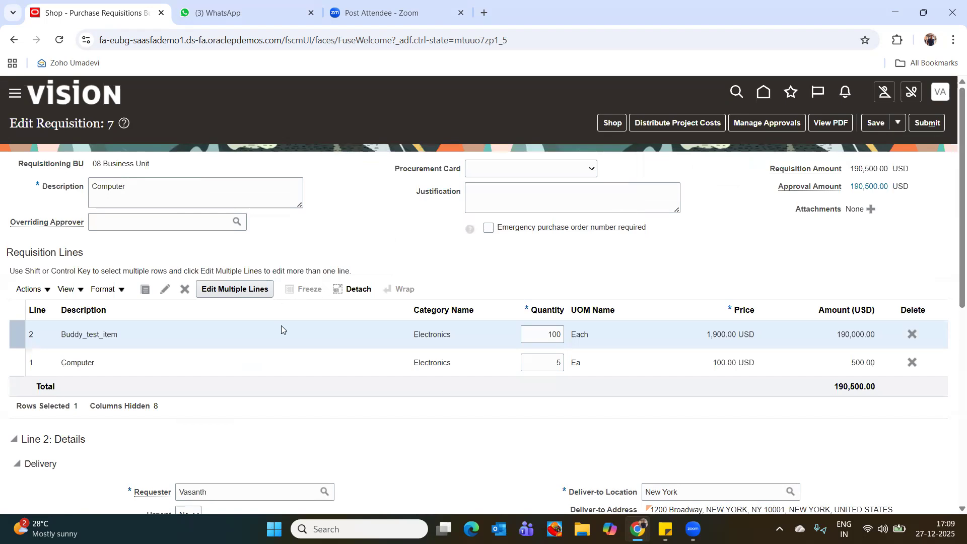
{"action": "scroll", "coordinate": [952, 286], "scroll_direction": "down", "scroll_amount": 6}
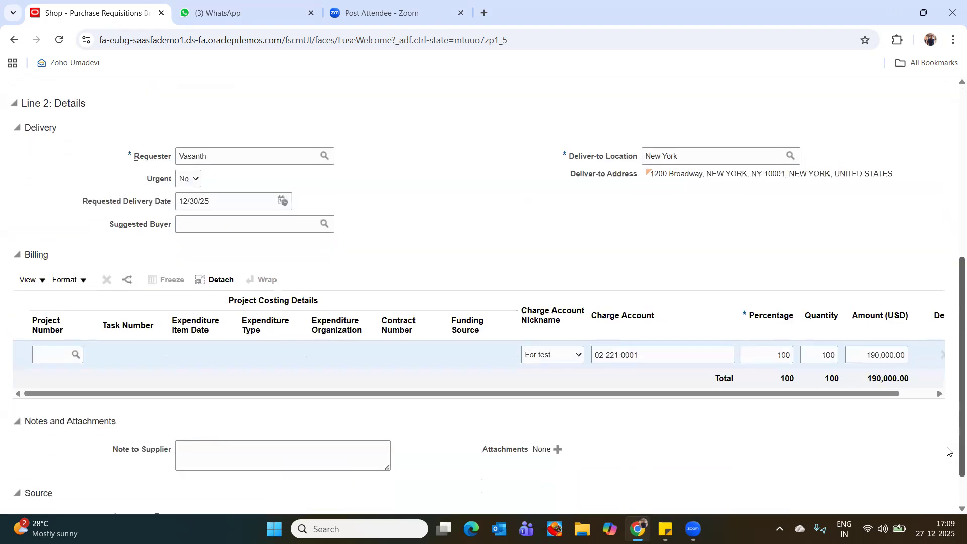
{"action": "scroll", "coordinate": [947, 451], "scroll_direction": "up", "scroll_amount": 6}
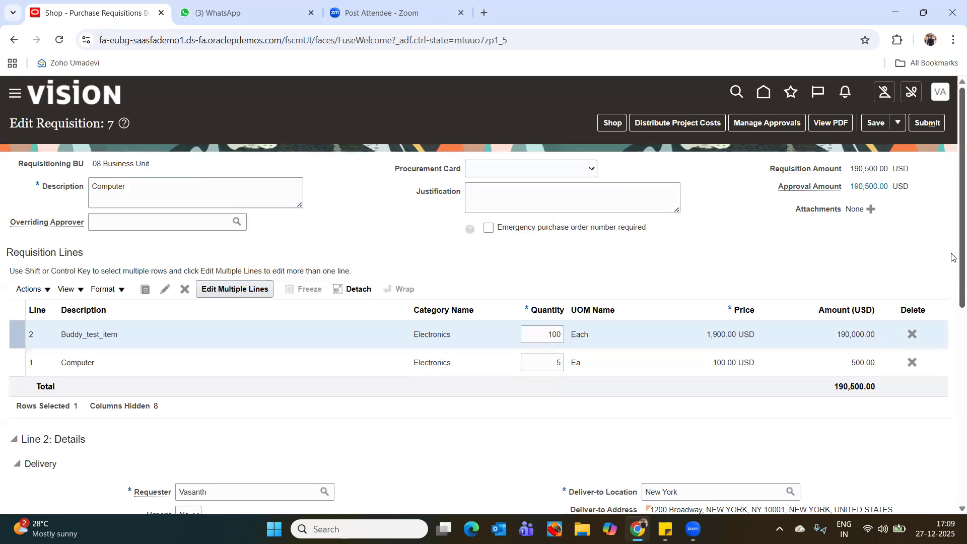
Set the requested delivery date of the Buddy_test_item line to 12/27/25.
{"action": "scroll", "coordinate": [952, 272], "scroll_direction": "down", "scroll_amount": 2}
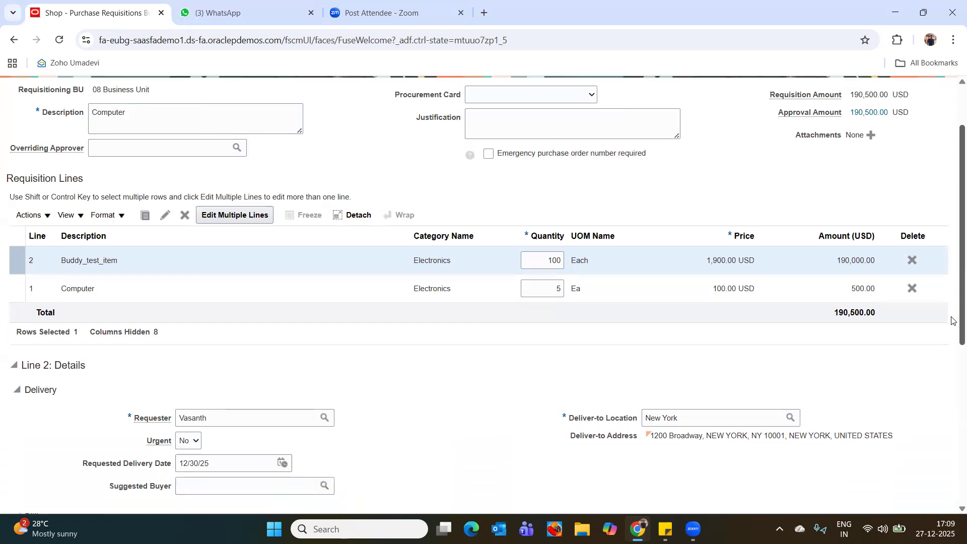
{"action": "scroll", "coordinate": [952, 321], "scroll_direction": "down", "scroll_amount": 3}
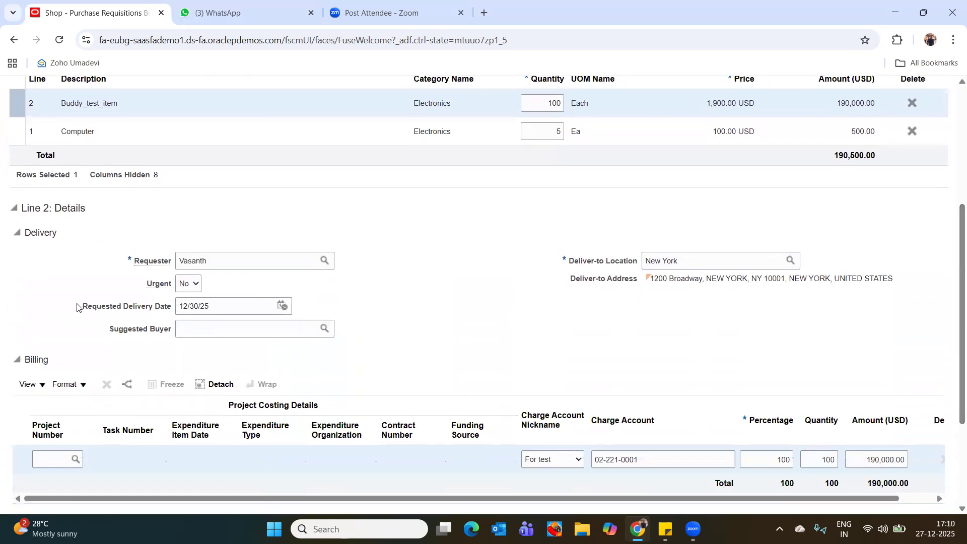
{"action": "left_click", "coordinate": [283, 307]}
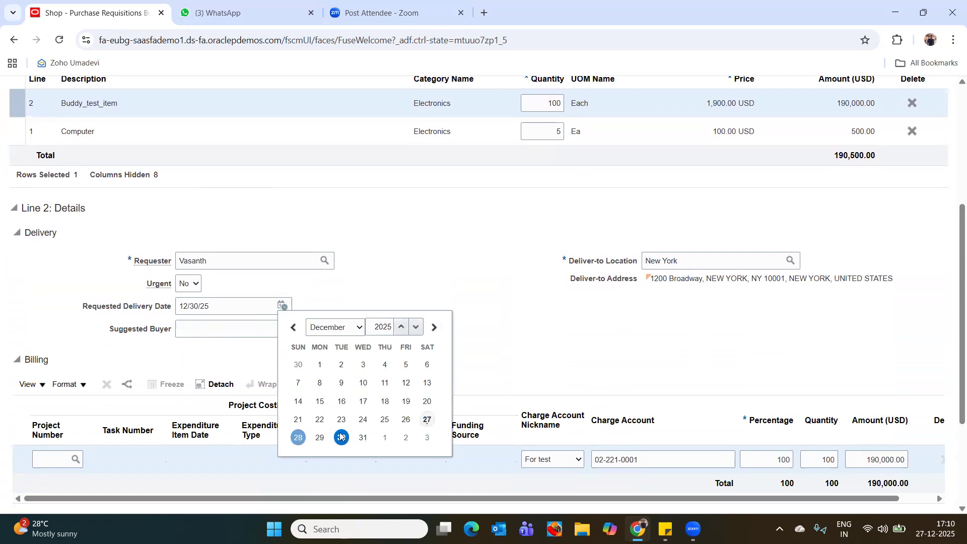
{"action": "left_click", "coordinate": [427, 420]}
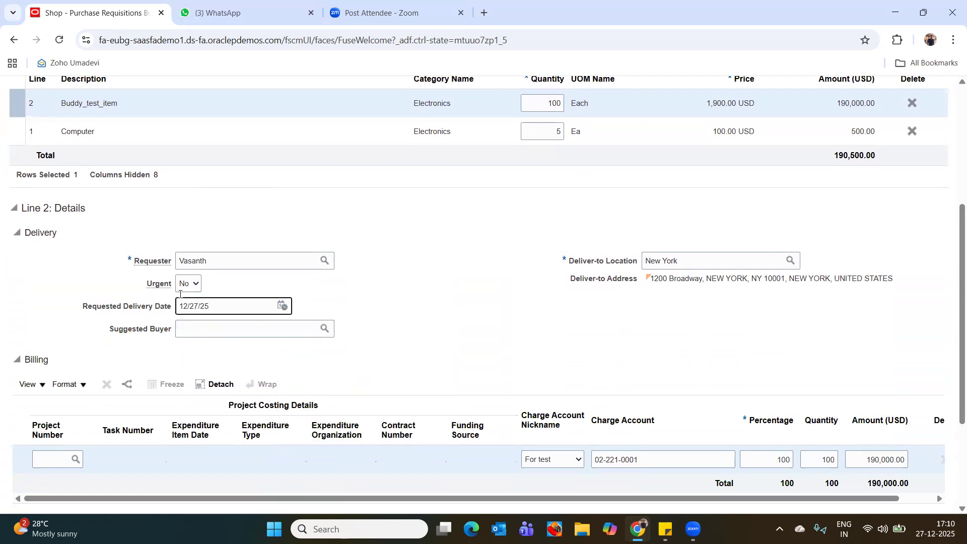
Check both requisition lines and delete the Computer line from the requisition.
{"action": "scroll", "coordinate": [180, 294], "scroll_direction": "up", "scroll_amount": 1}
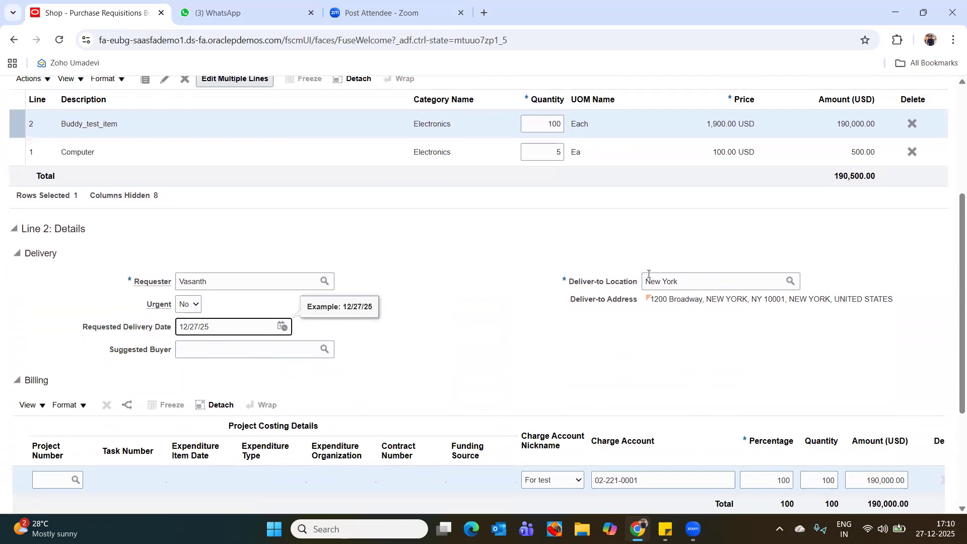
{"action": "scroll", "coordinate": [952, 285], "scroll_direction": "down", "scroll_amount": 4}
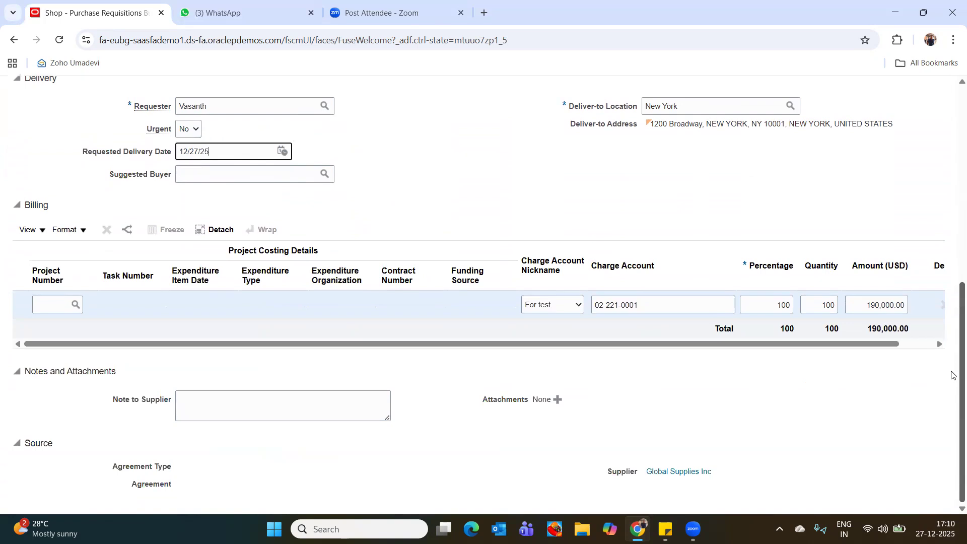
{"action": "scroll", "coordinate": [952, 398], "scroll_direction": "up", "scroll_amount": 7}
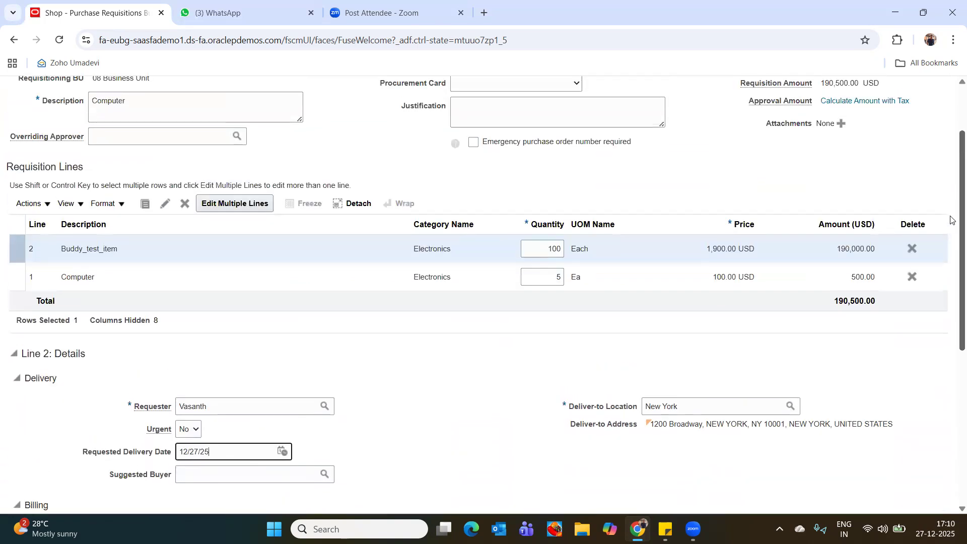
{"action": "scroll", "coordinate": [952, 220], "scroll_direction": "up", "scroll_amount": 1}
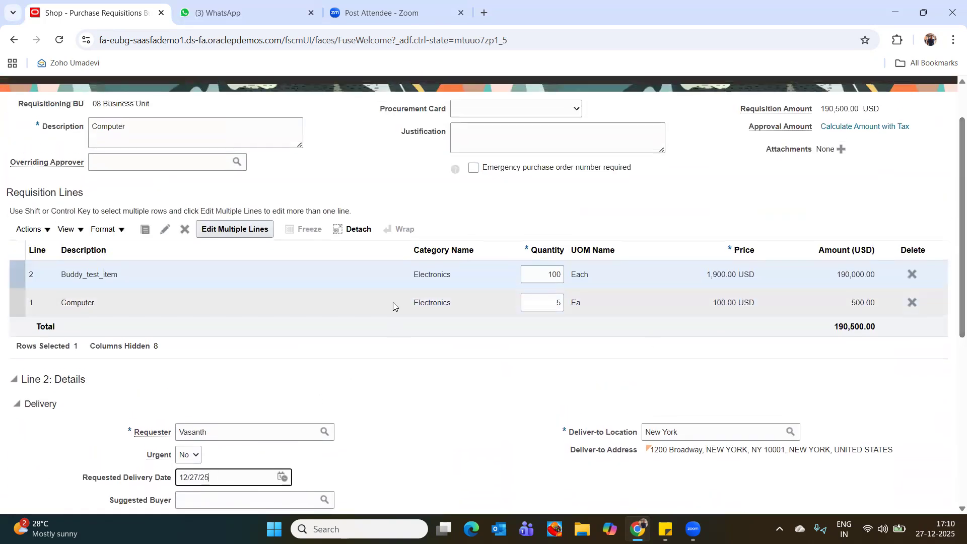
{"action": "left_click", "coordinate": [393, 302]}
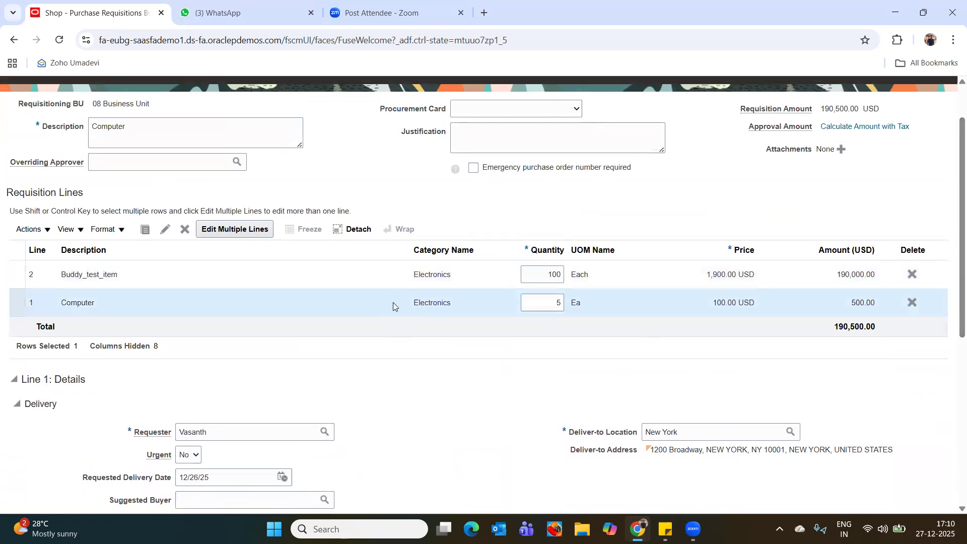
{"action": "left_click", "coordinate": [913, 303]}
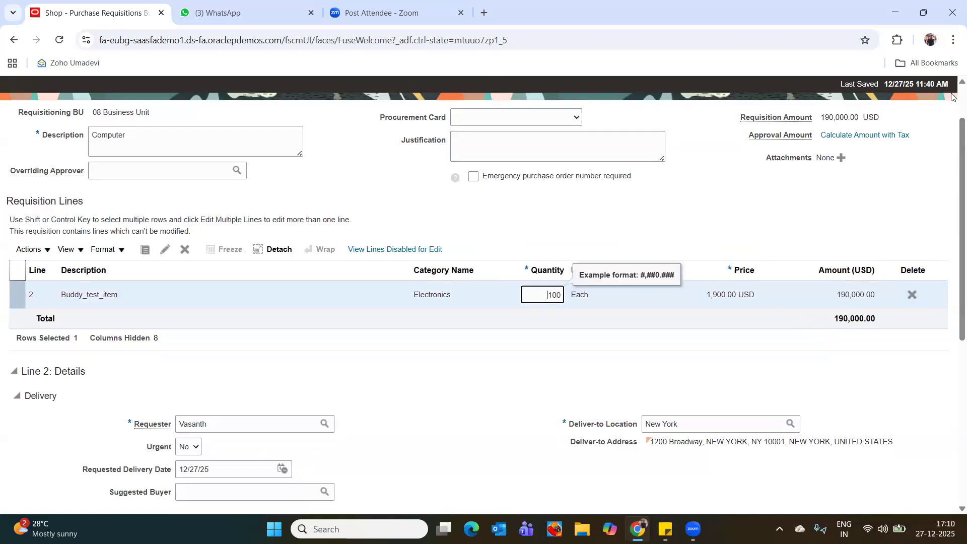
Save requisition 7 and submit it for approval, continuing through the Manage Approvals page.
{"action": "scroll", "coordinate": [952, 96], "scroll_direction": "up", "scroll_amount": 2}
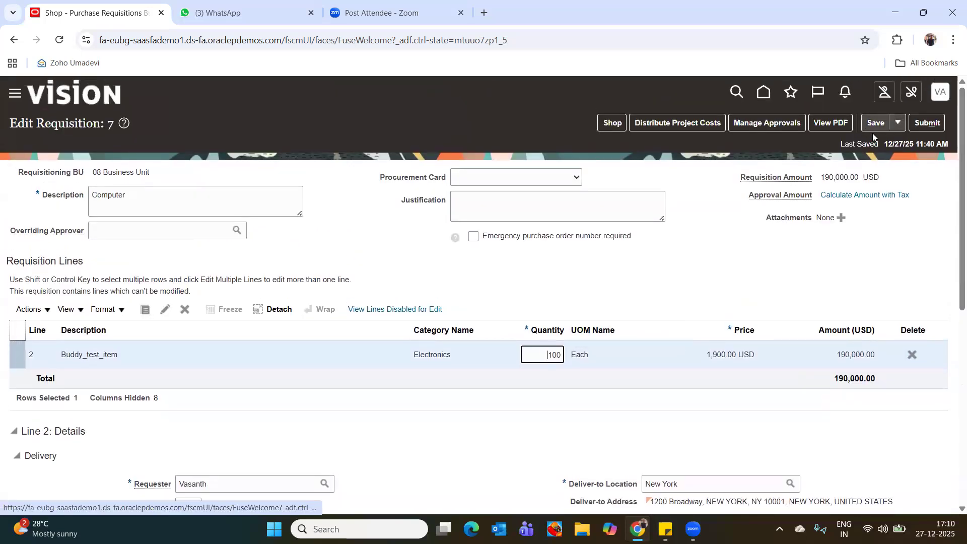
{"action": "left_click", "coordinate": [898, 123]}
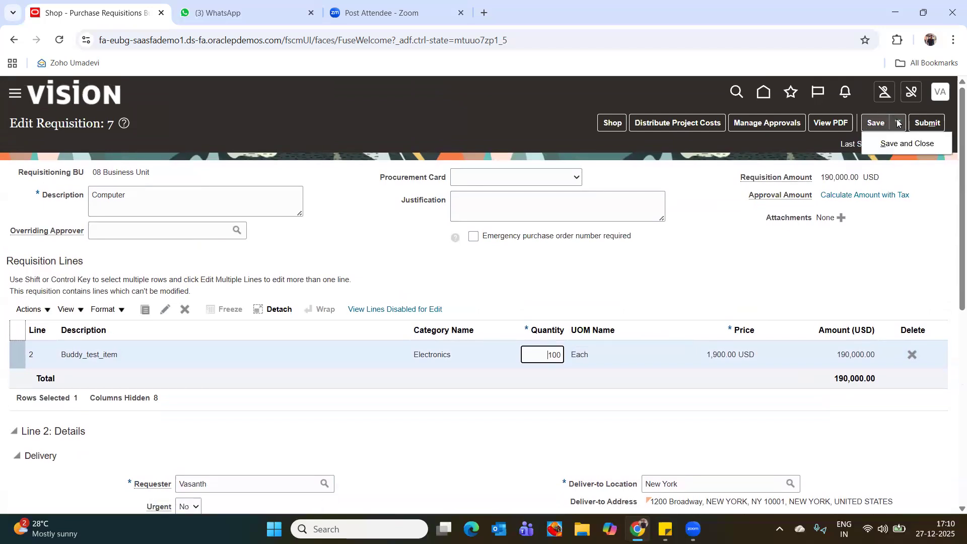
{"action": "left_click", "coordinate": [876, 123]}
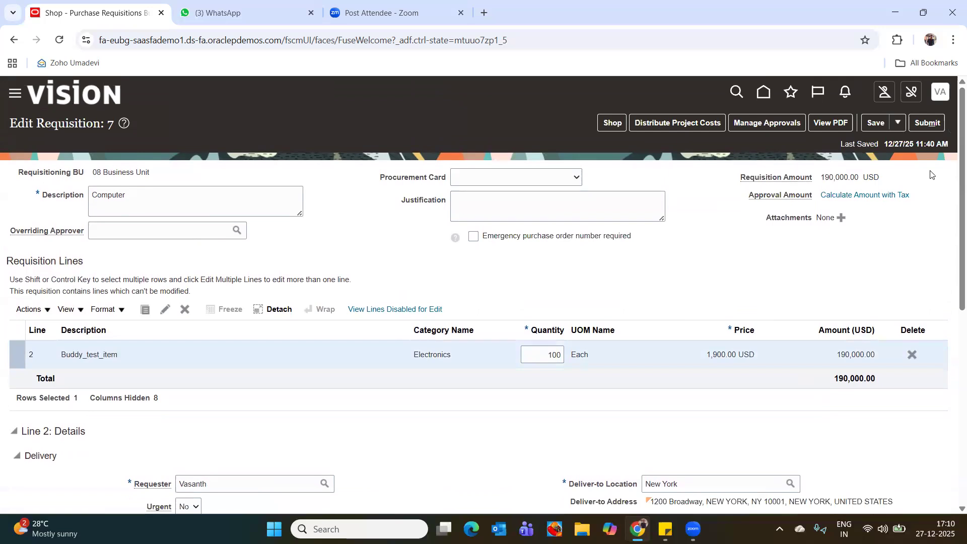
{"action": "left_click", "coordinate": [927, 125]}
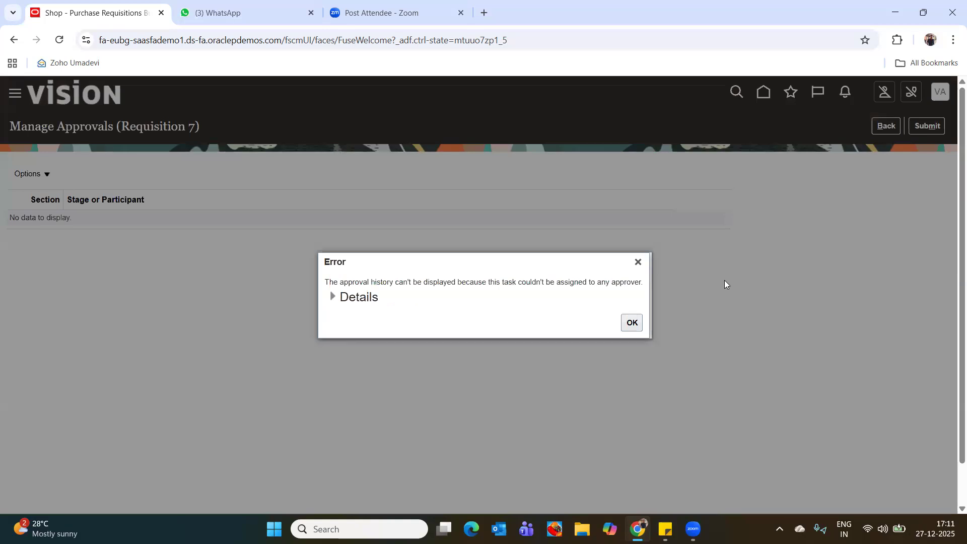
{"action": "left_click", "coordinate": [630, 324]}
{"action": "left_click", "coordinate": [930, 127]}
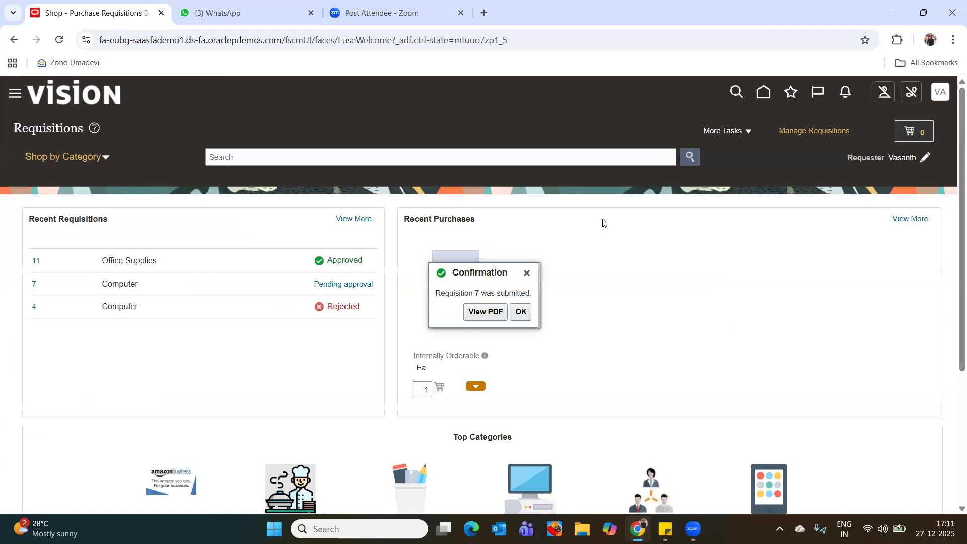
View the submitted requisition's PDF to examine its line and supplier details, close it and dismiss the submission confirmation.
{"action": "left_click", "coordinate": [492, 316]}
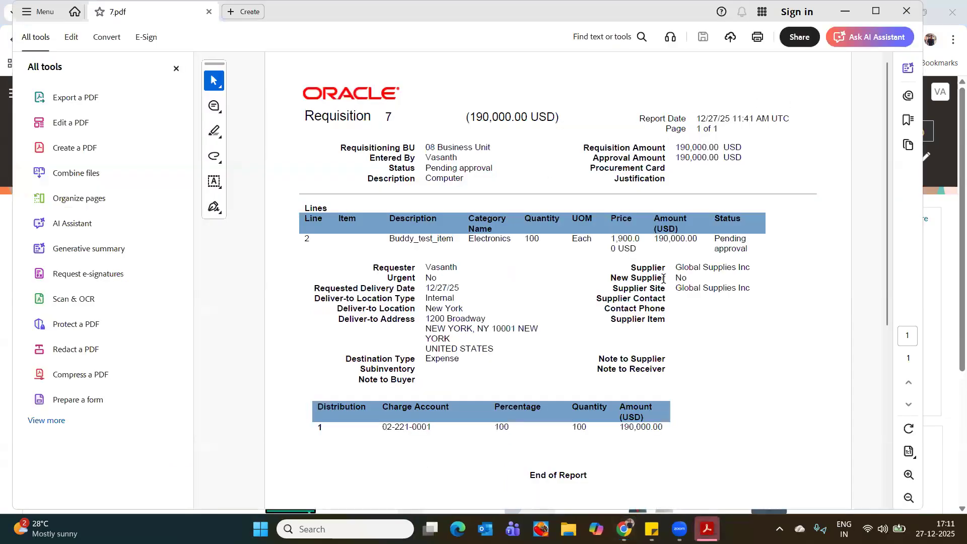
{"action": "scroll", "coordinate": [623, 284], "scroll_direction": "down", "scroll_amount": 3}
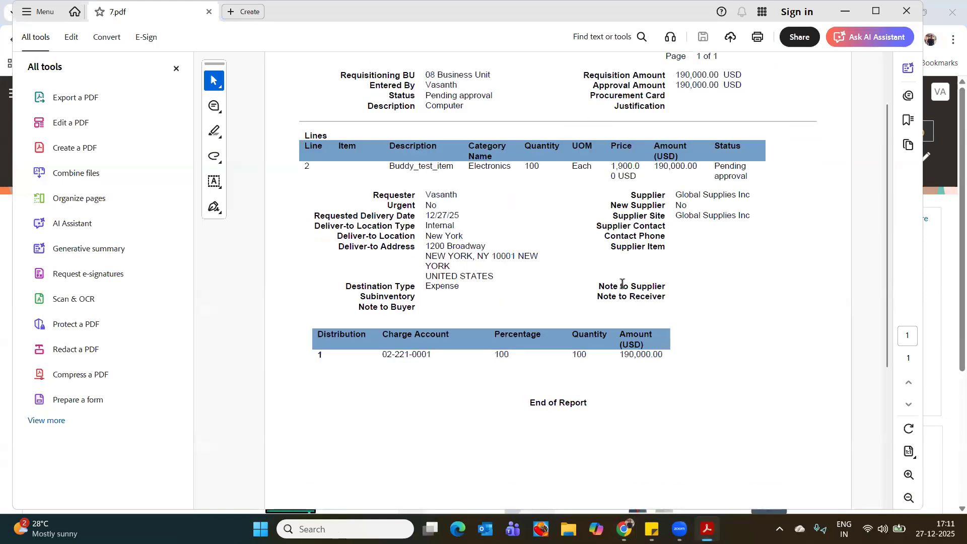
{"action": "scroll", "coordinate": [644, 198], "scroll_direction": "up", "scroll_amount": 1}
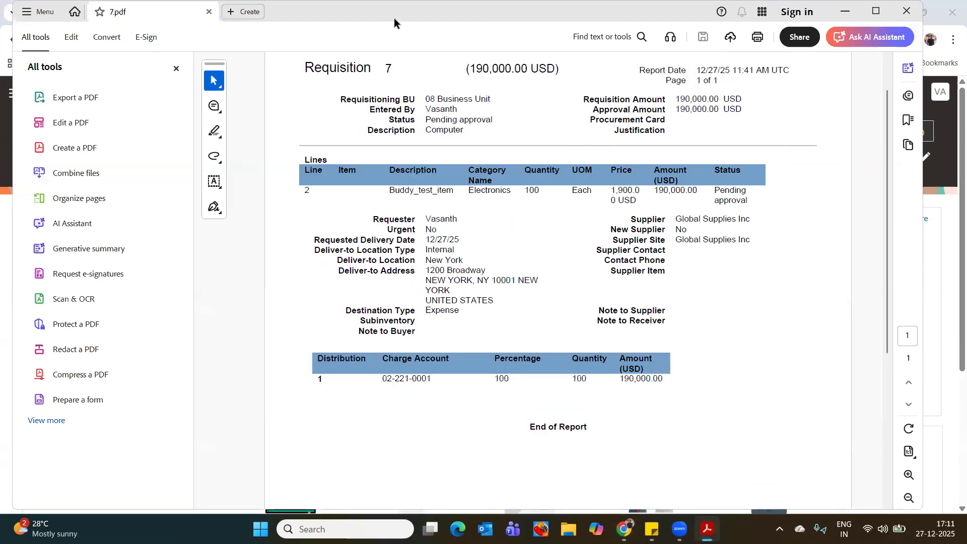
{"action": "left_click", "coordinate": [210, 12]}
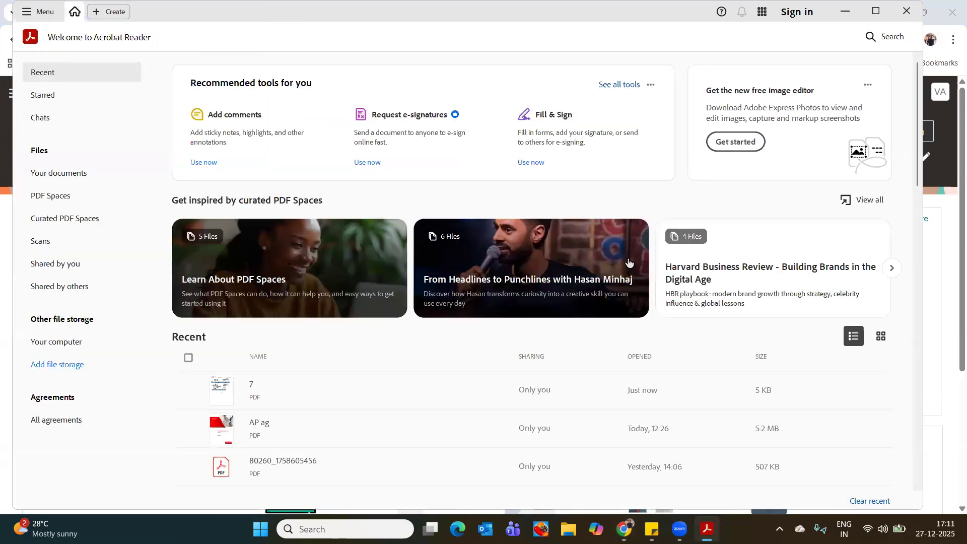
{"action": "left_click", "coordinate": [906, 12]}
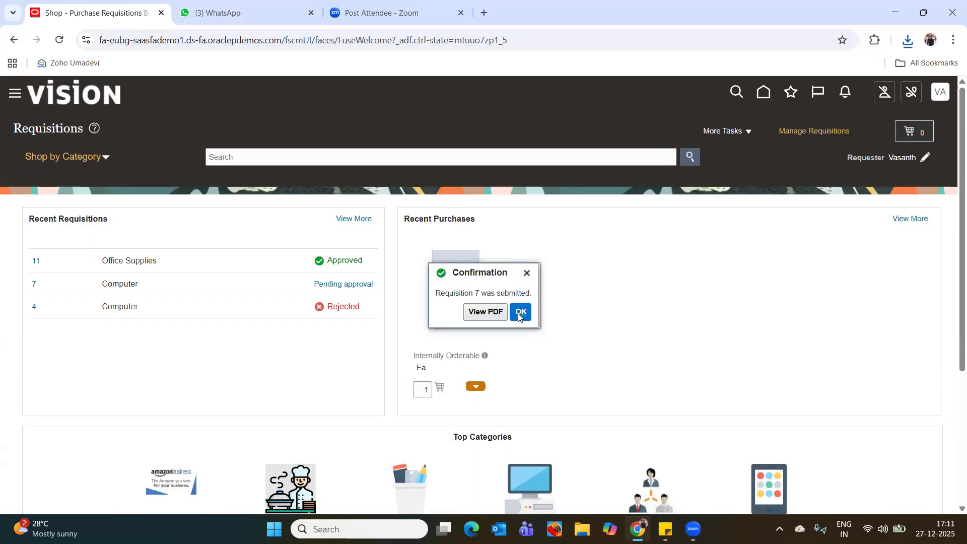
{"action": "left_click", "coordinate": [519, 313]}
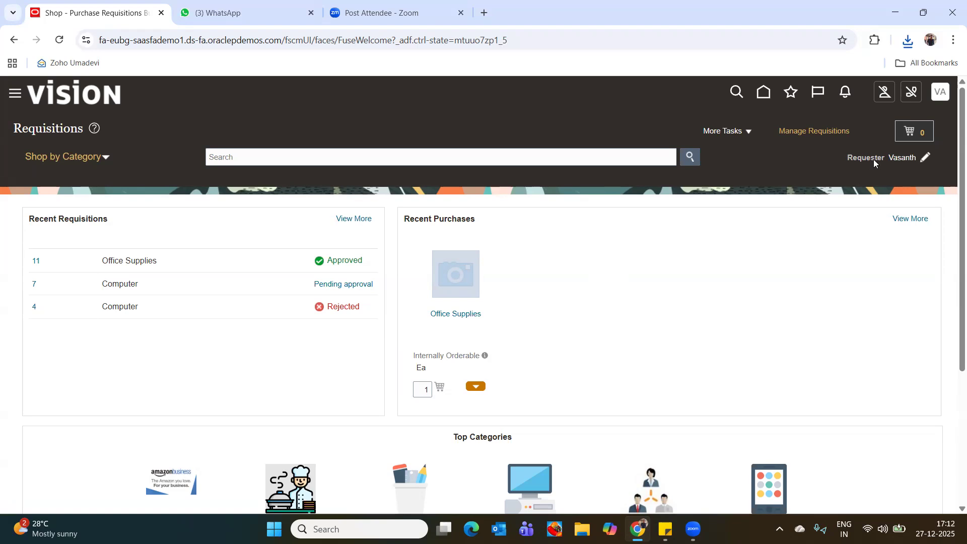
{"action": "left_click", "coordinate": [739, 131]}
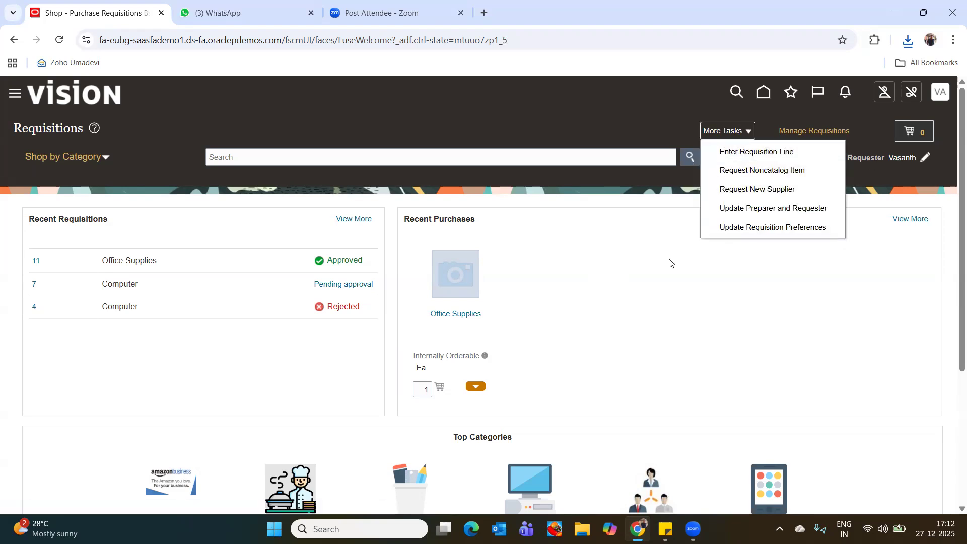
{"action": "left_click", "coordinate": [642, 266]}
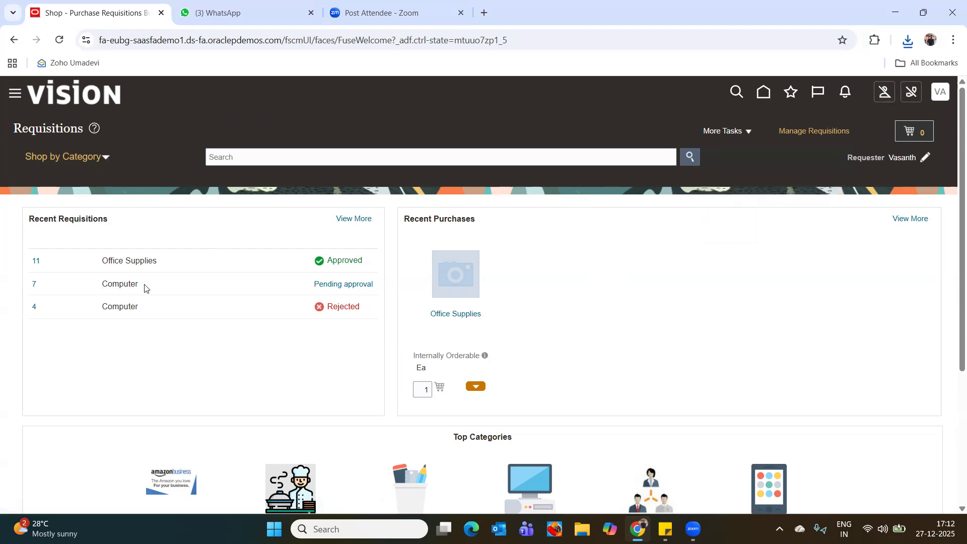
{"action": "left_click", "coordinate": [60, 39]}
{"action": "left_click", "coordinate": [504, 143]}
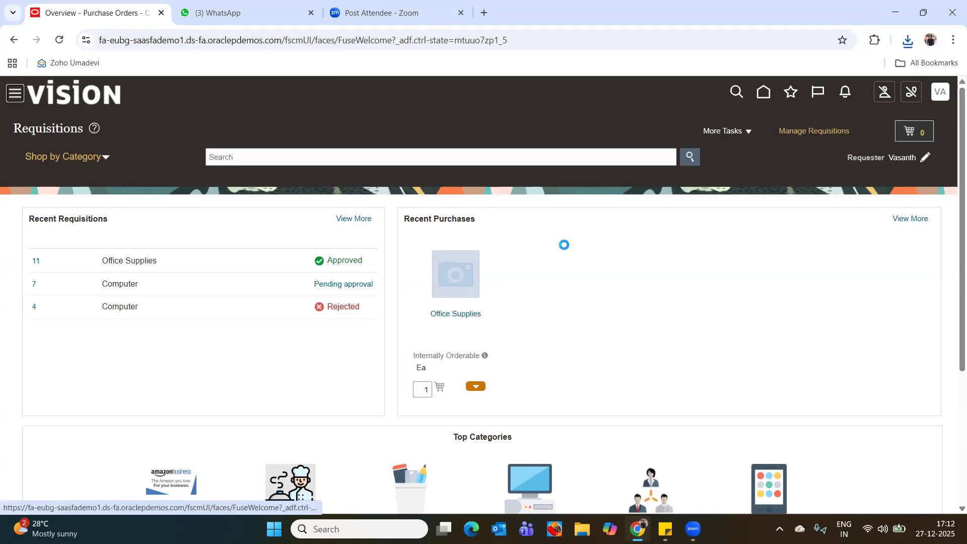
Check the pending approval details of requisition 7 and return to the requisitions overview.
{"action": "left_click", "coordinate": [359, 289]}
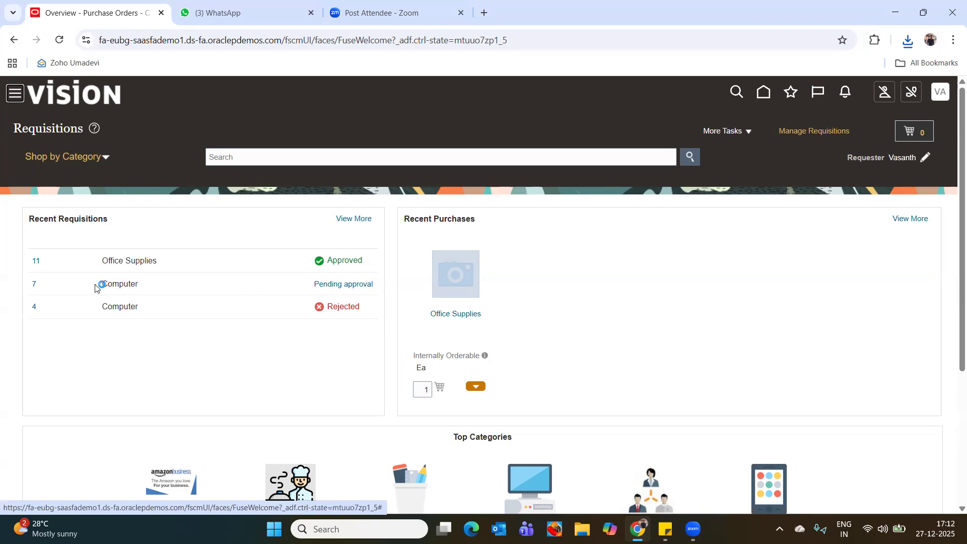
{"action": "left_click", "coordinate": [341, 284]}
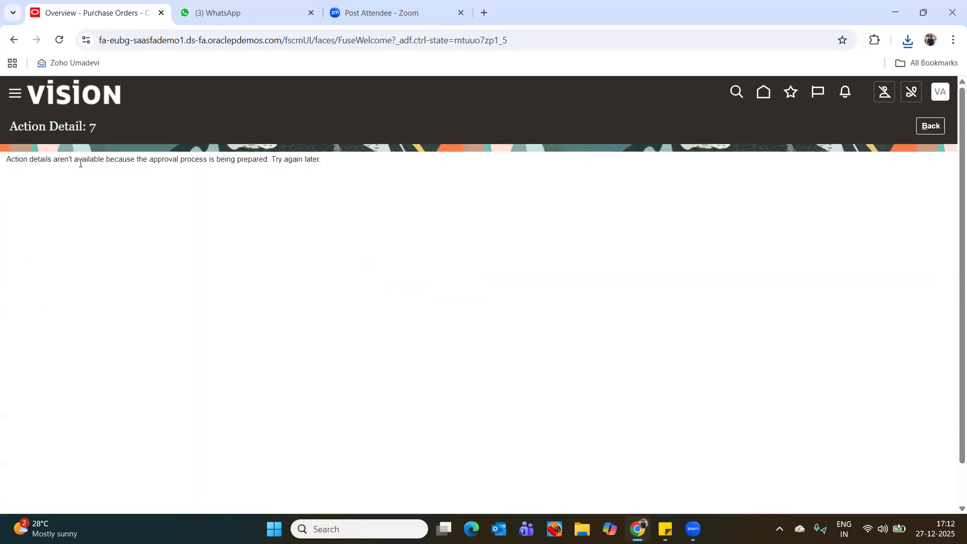
{"action": "left_click", "coordinate": [931, 126]}
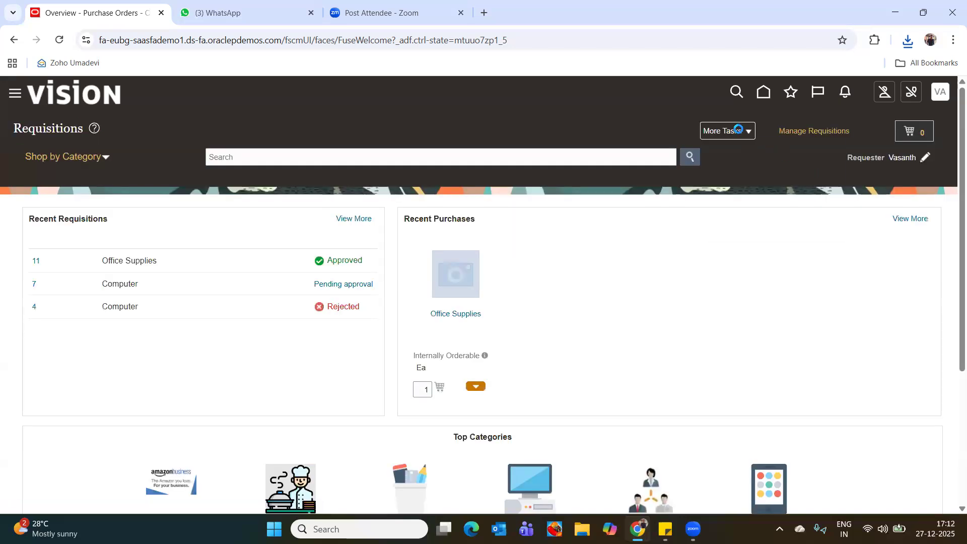
{"action": "left_click", "coordinate": [739, 130]}
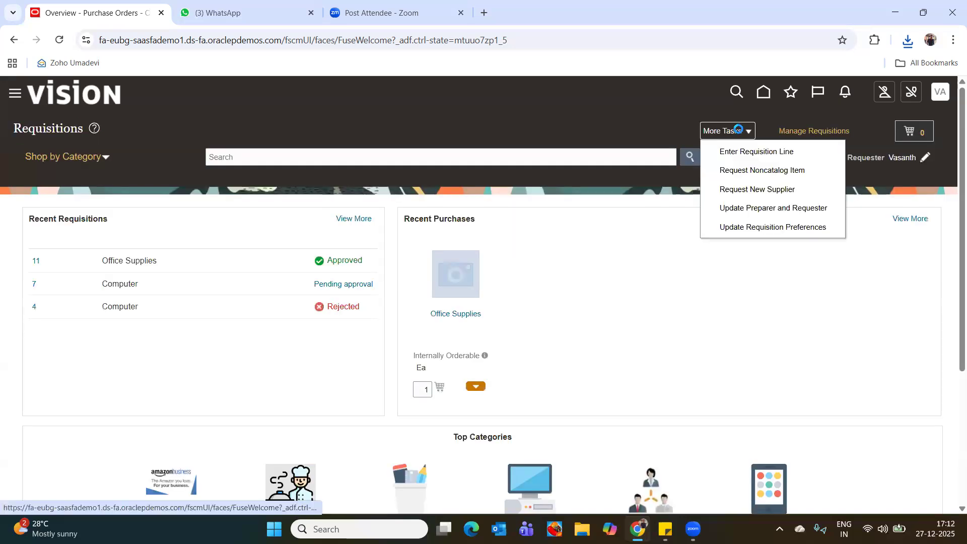
{"action": "left_click", "coordinate": [627, 232]}
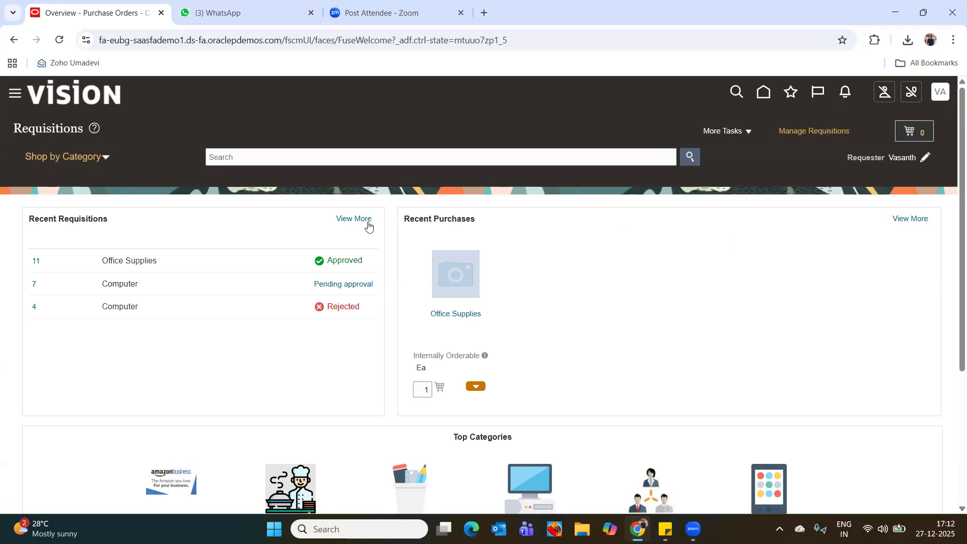
Open the full list of entered requisitions and examine their approval statuses.
{"action": "left_click", "coordinate": [352, 220]}
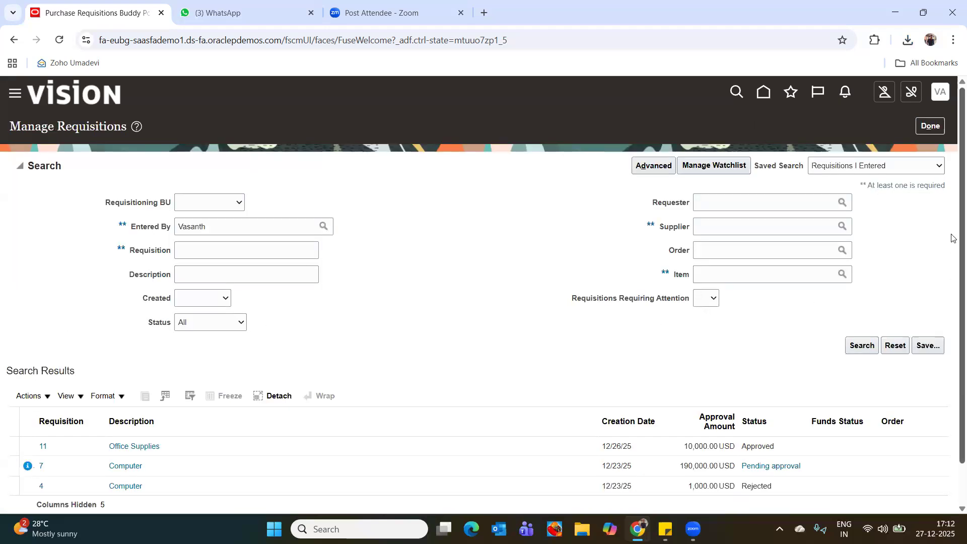
{"action": "scroll", "coordinate": [954, 339], "scroll_direction": "down", "scroll_amount": 2}
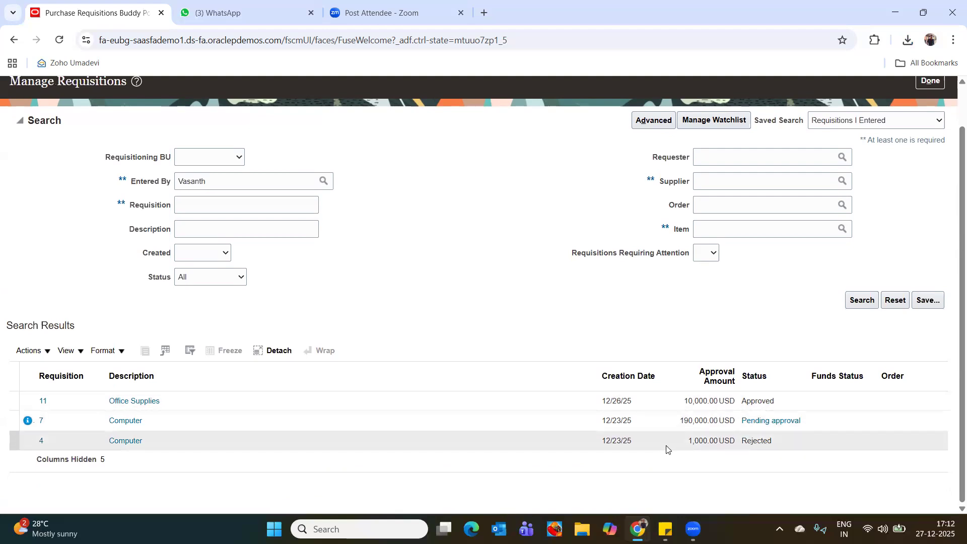
Check the action details behind requisition 7's pending approval and return to the search results.
{"action": "left_click", "coordinate": [764, 424]}
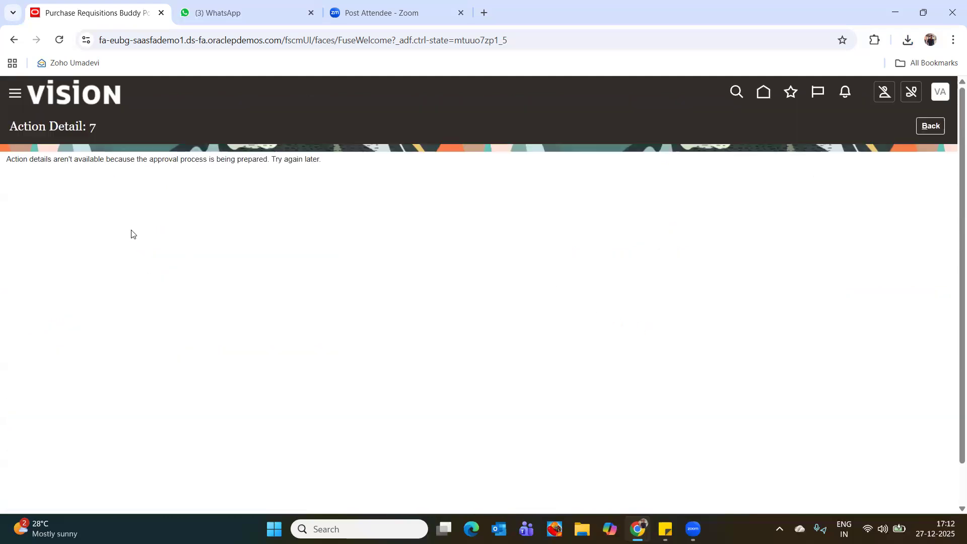
{"action": "left_click", "coordinate": [927, 133]}
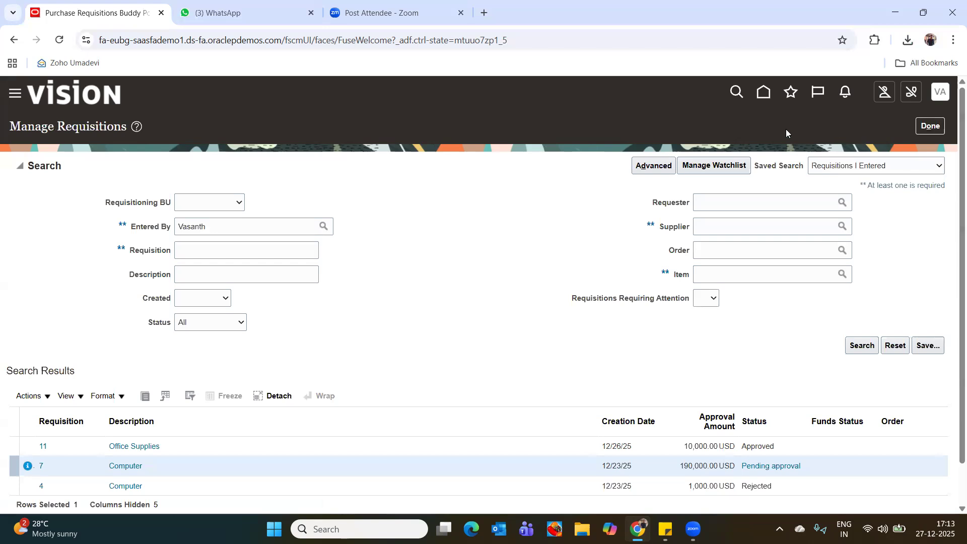
{"action": "scroll", "coordinate": [953, 162], "scroll_direction": "down", "scroll_amount": 2}
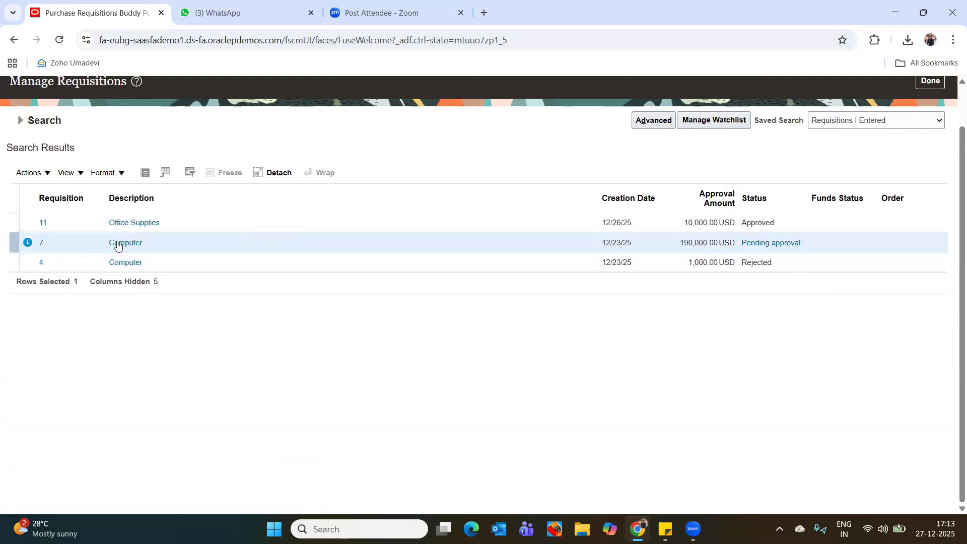
{"action": "left_click", "coordinate": [33, 173]}
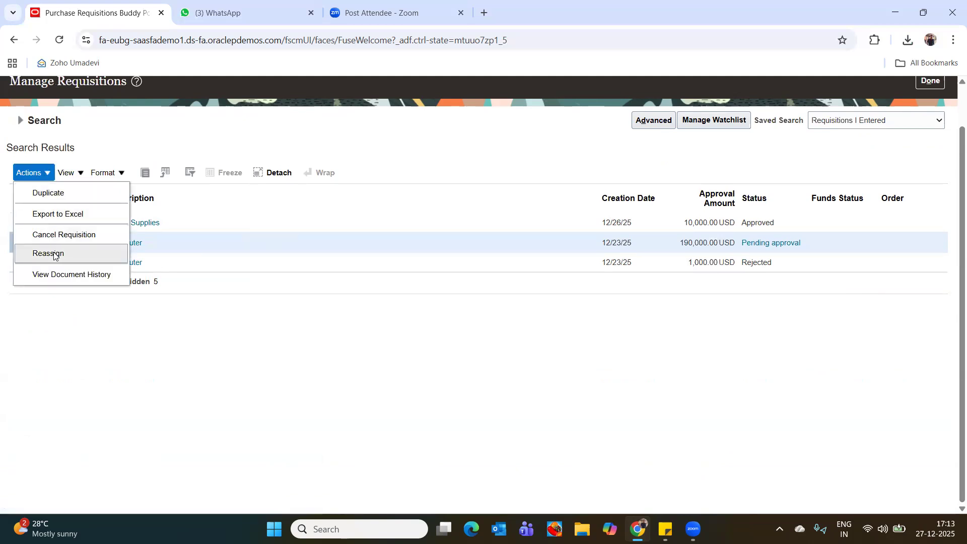
{"action": "left_click", "coordinate": [715, 323]}
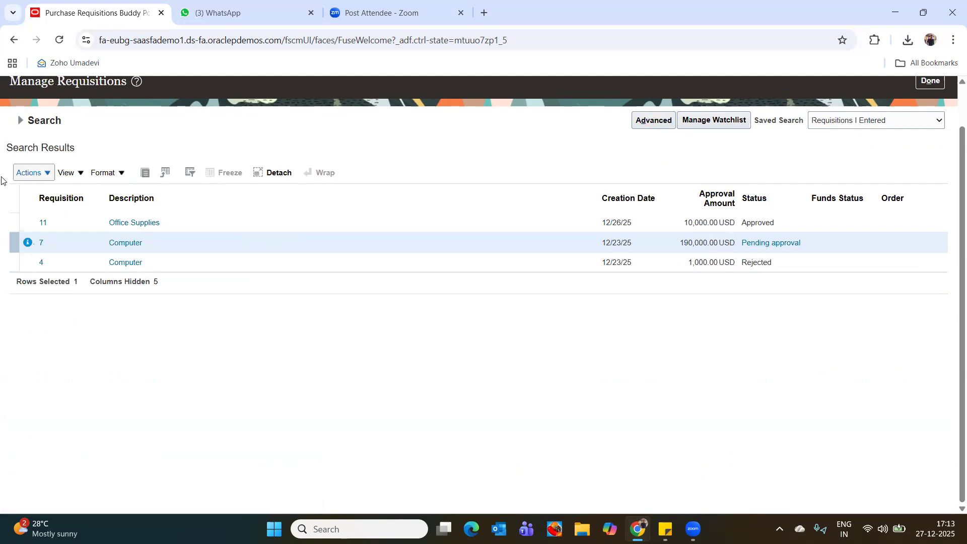
{"action": "left_click", "coordinate": [28, 173]}
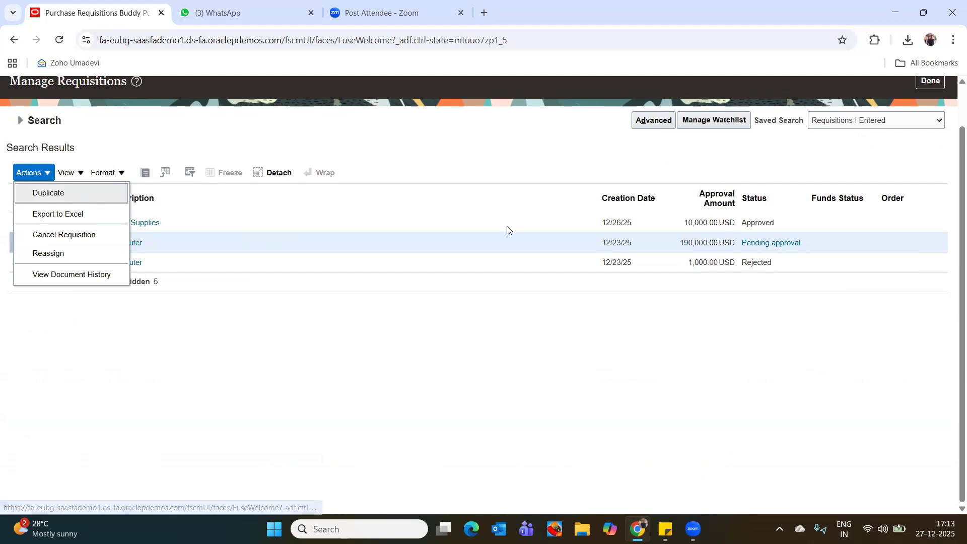
{"action": "left_click", "coordinate": [624, 339]}
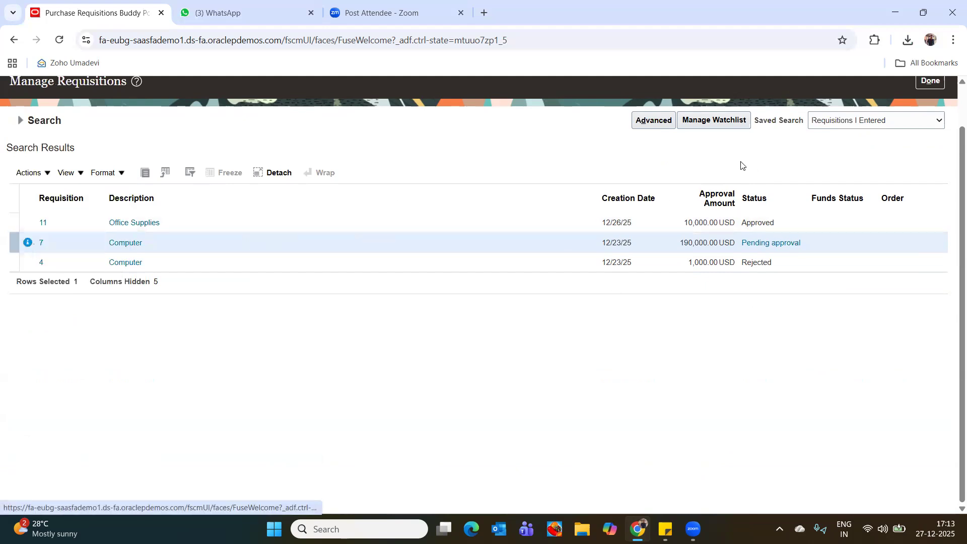
{"action": "left_click", "coordinate": [870, 122]}
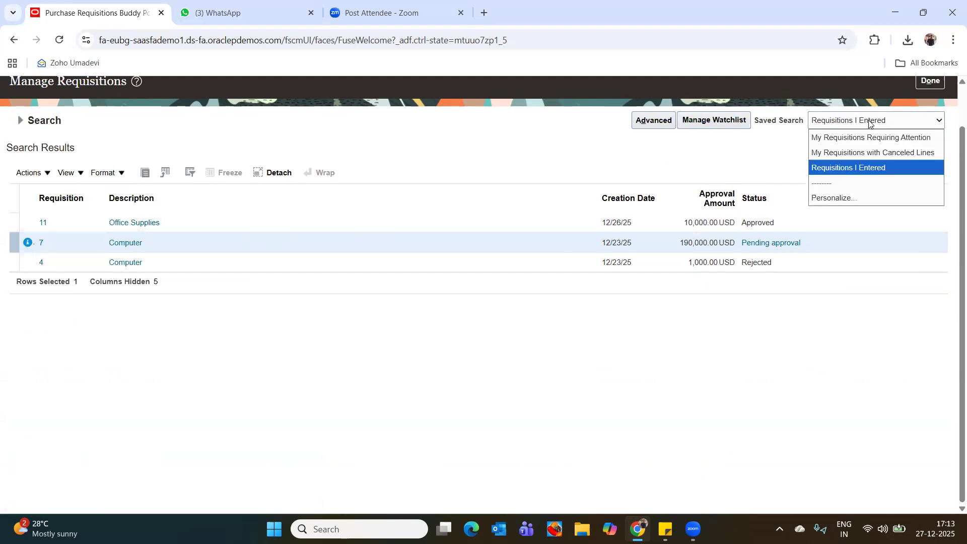
{"action": "left_click", "coordinate": [751, 176]}
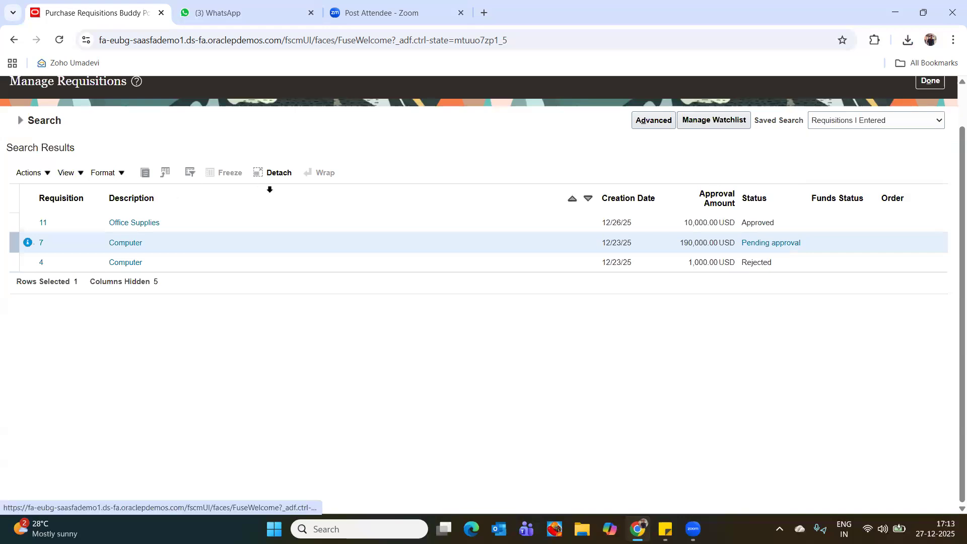
Leave Manage Requisitions, then sign out of the application and sign back in.
{"action": "left_click", "coordinate": [943, 85]}
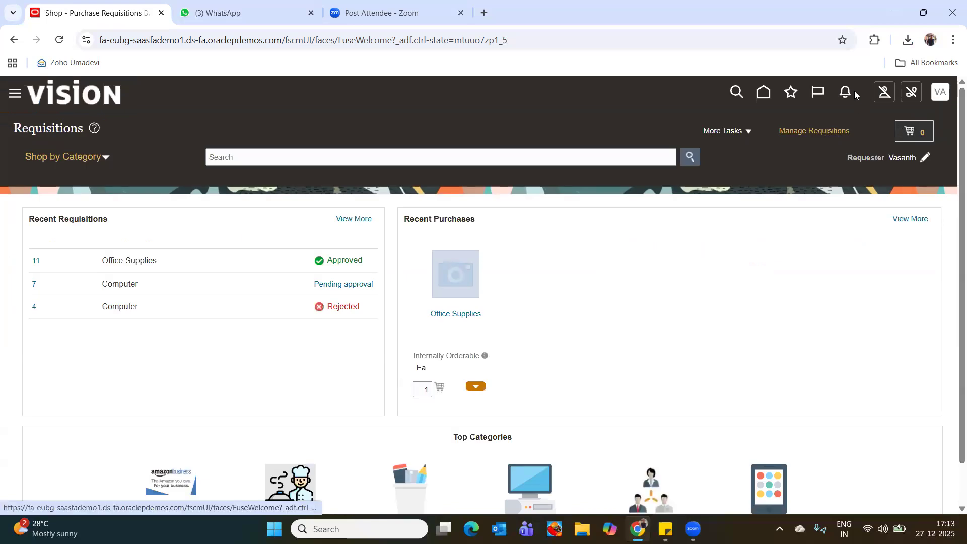
{"action": "left_click", "coordinate": [942, 94]}
{"action": "left_click", "coordinate": [916, 124]}
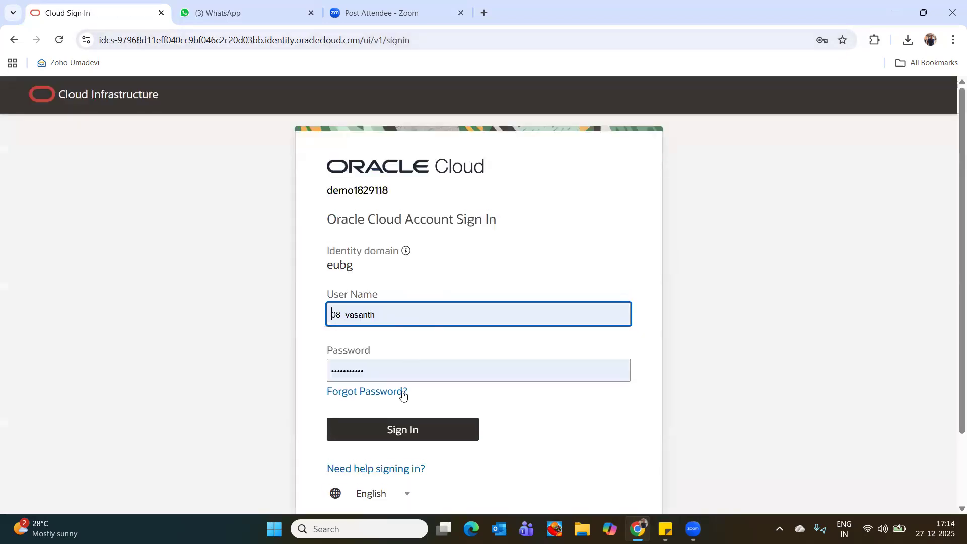
{"action": "left_click", "coordinate": [404, 429]}
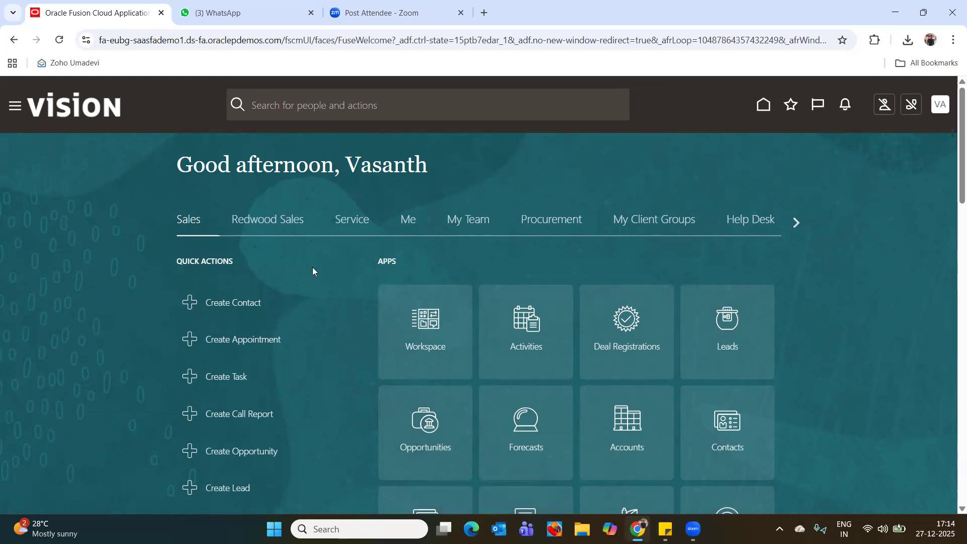
Open Purchase Requisitions Buddy Power from the Procurement apps, try to open requisition 11 and dismiss the sign-in notice.
{"action": "left_click", "coordinate": [539, 225]}
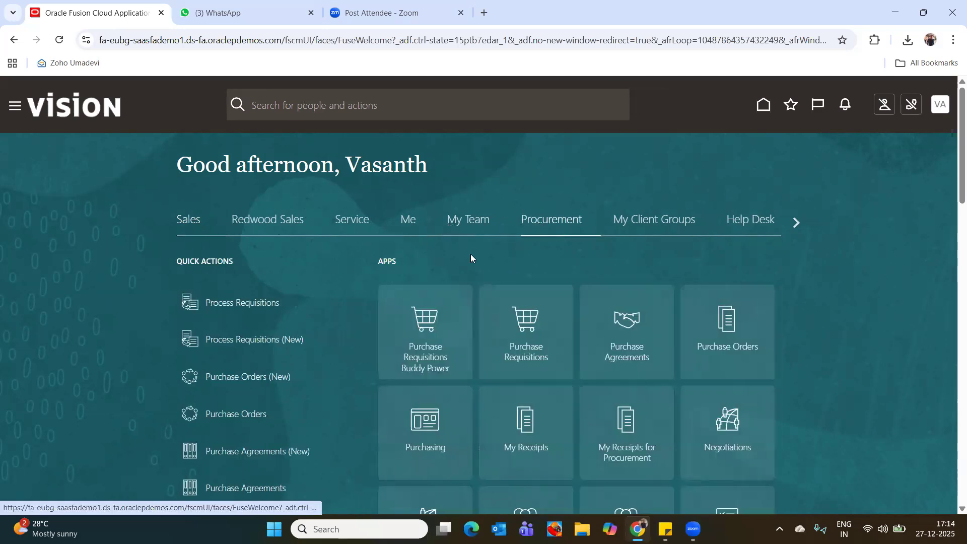
{"action": "left_click", "coordinate": [434, 361]}
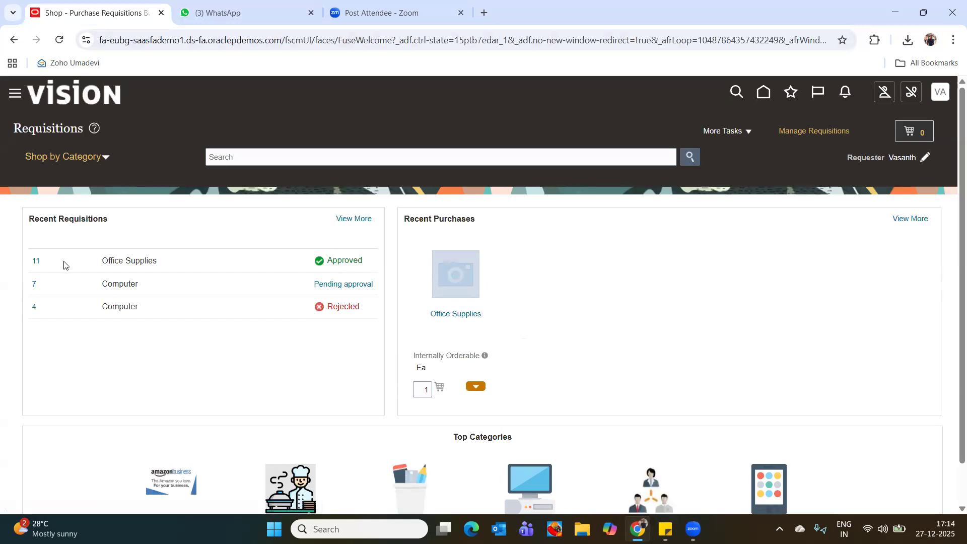
{"action": "triple_click", "coordinate": [125, 265]}
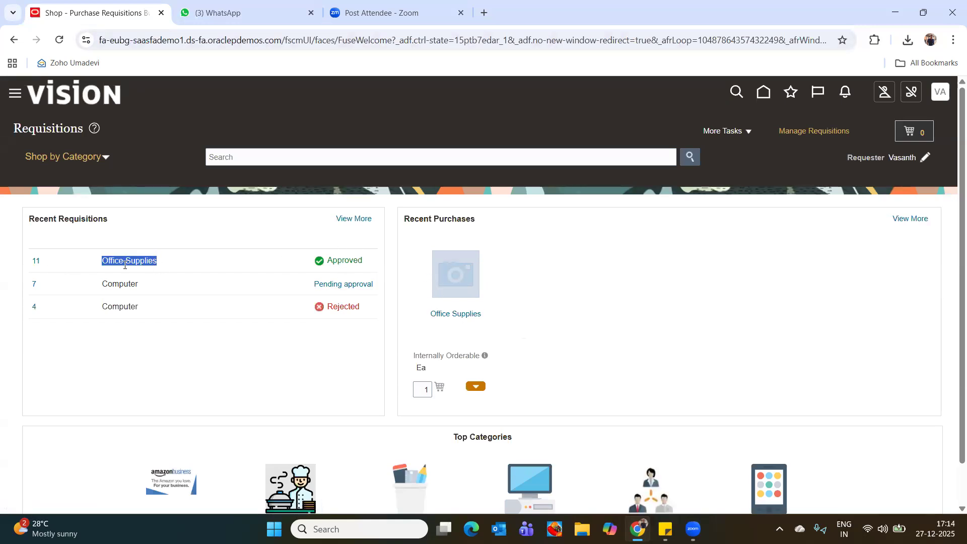
{"action": "left_click", "coordinate": [36, 266]}
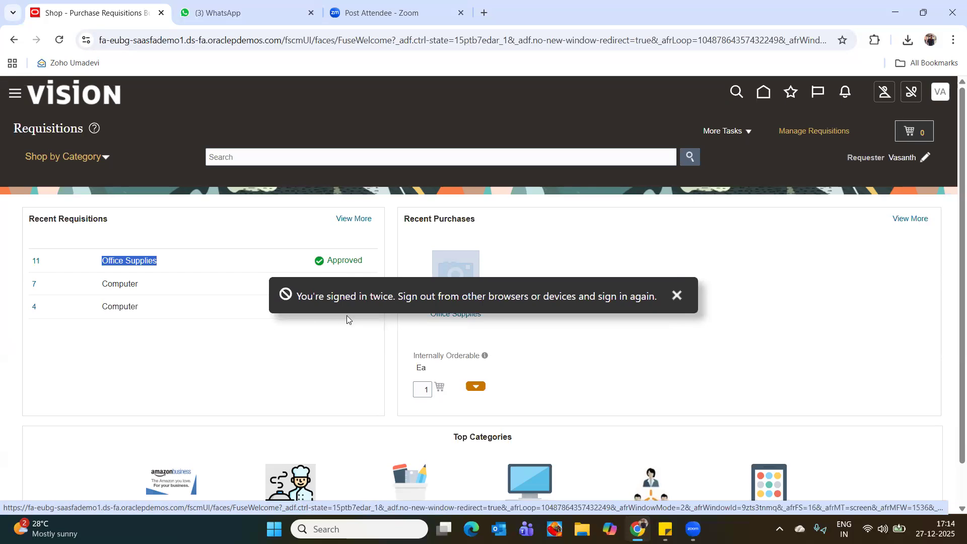
{"action": "left_click", "coordinate": [677, 296]}
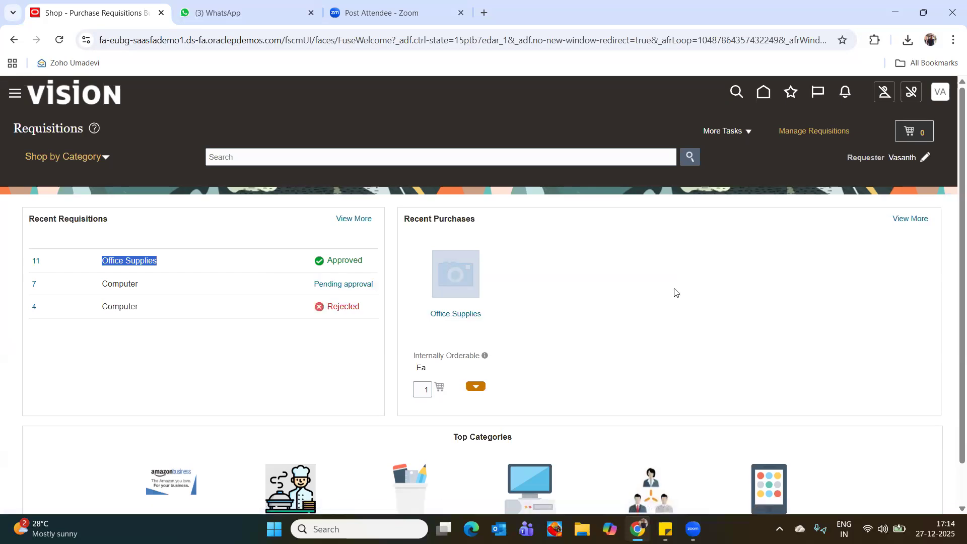
Open requisition 11, examine its header and line details, and return to the requisitions overview.
{"action": "scroll", "coordinate": [771, 318], "scroll_direction": "down", "scroll_amount": 2}
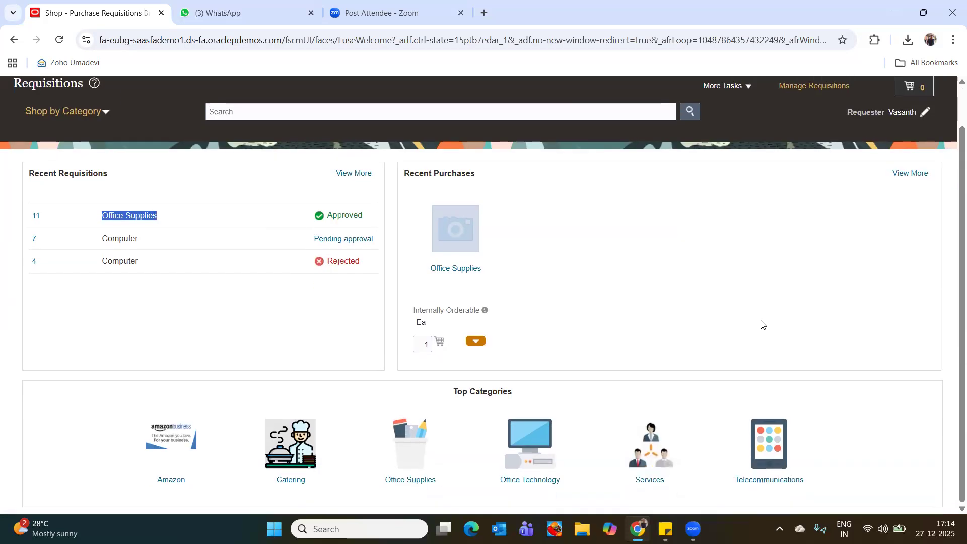
{"action": "scroll", "coordinate": [761, 324], "scroll_direction": "up", "scroll_amount": 2}
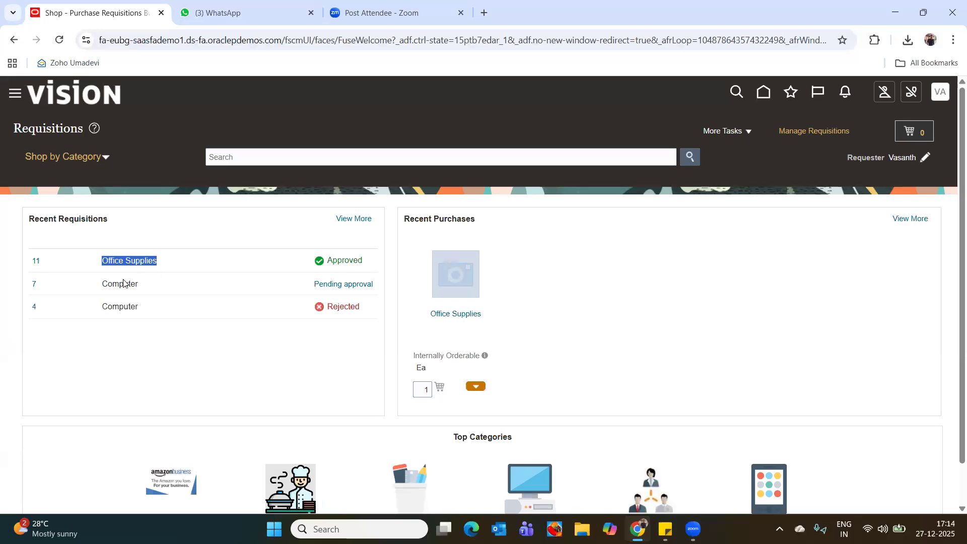
{"action": "left_click", "coordinate": [35, 262]}
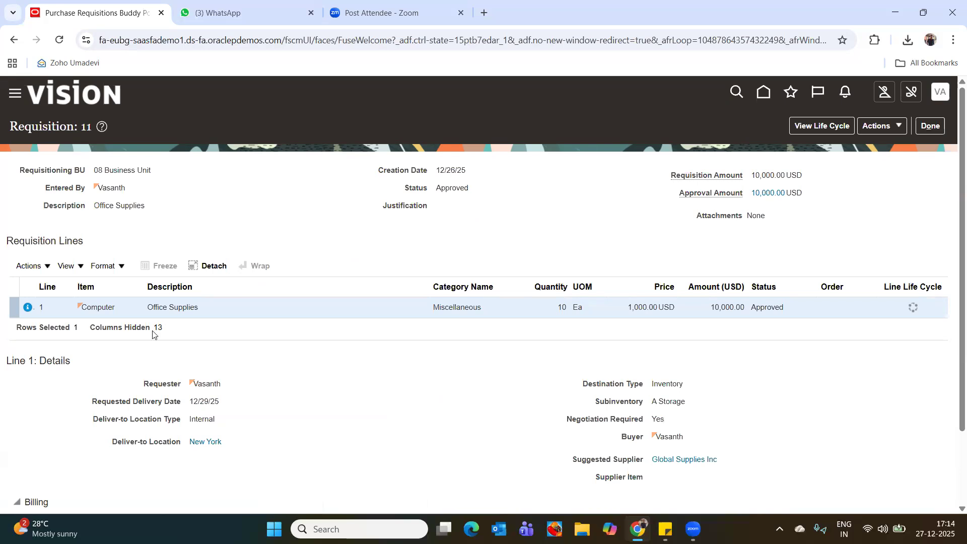
{"action": "left_click_drag", "start_coordinate": [156, 327], "coordinate": [168, 331]}
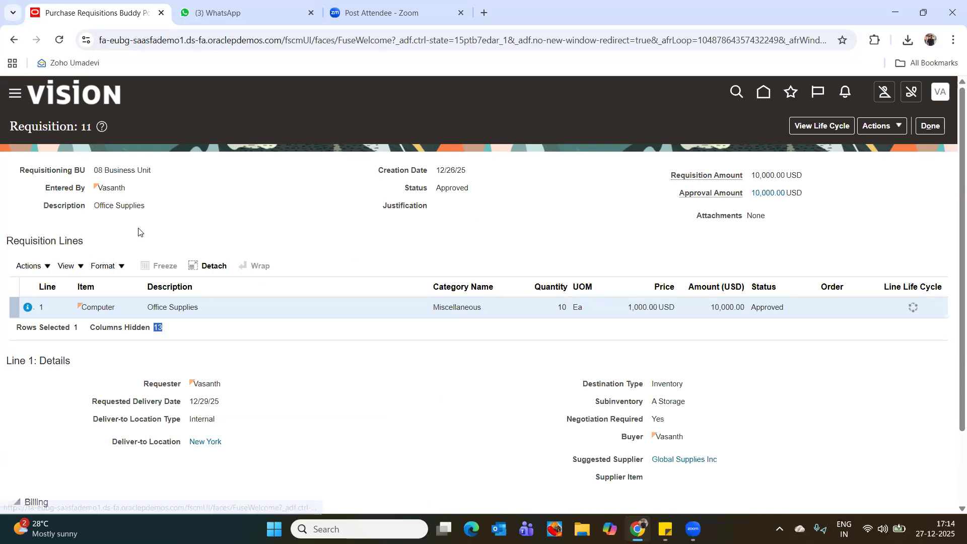
{"action": "left_click", "coordinate": [278, 225]}
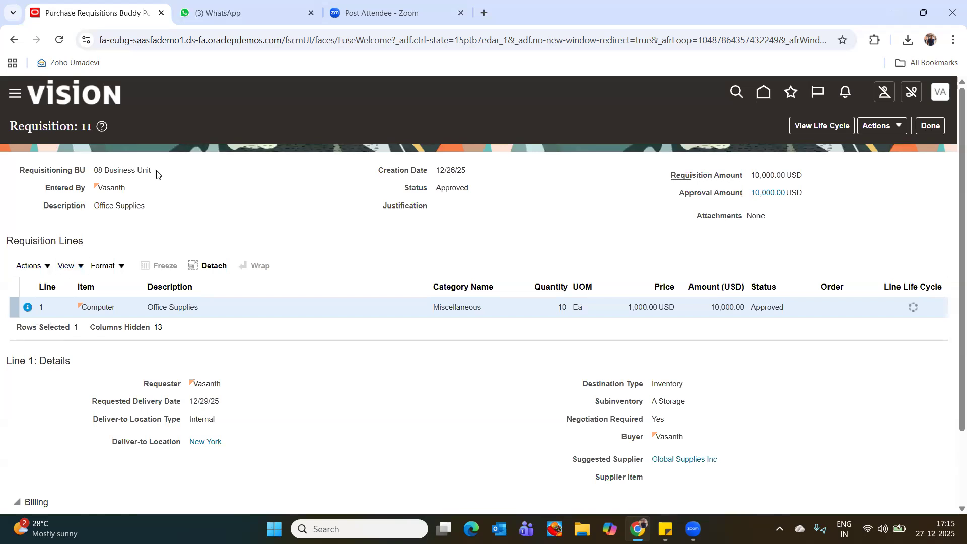
{"action": "left_click_drag", "start_coordinate": [80, 130], "coordinate": [87, 129]}
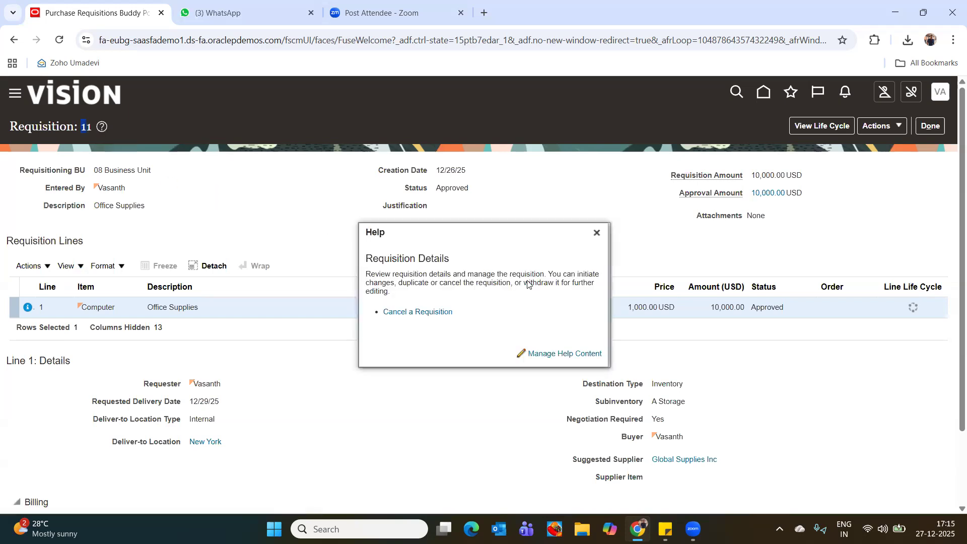
{"action": "left_click", "coordinate": [596, 233]}
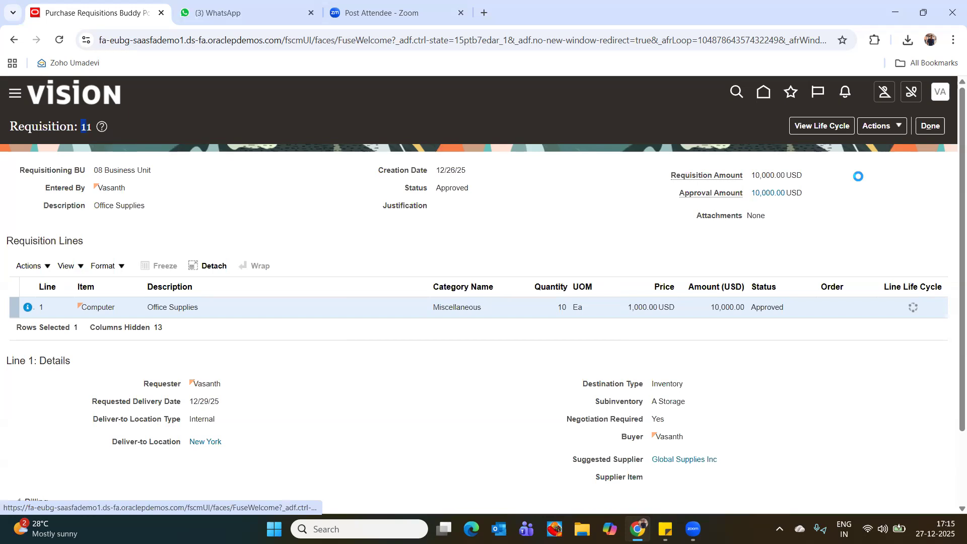
{"action": "left_click", "coordinate": [928, 127]}
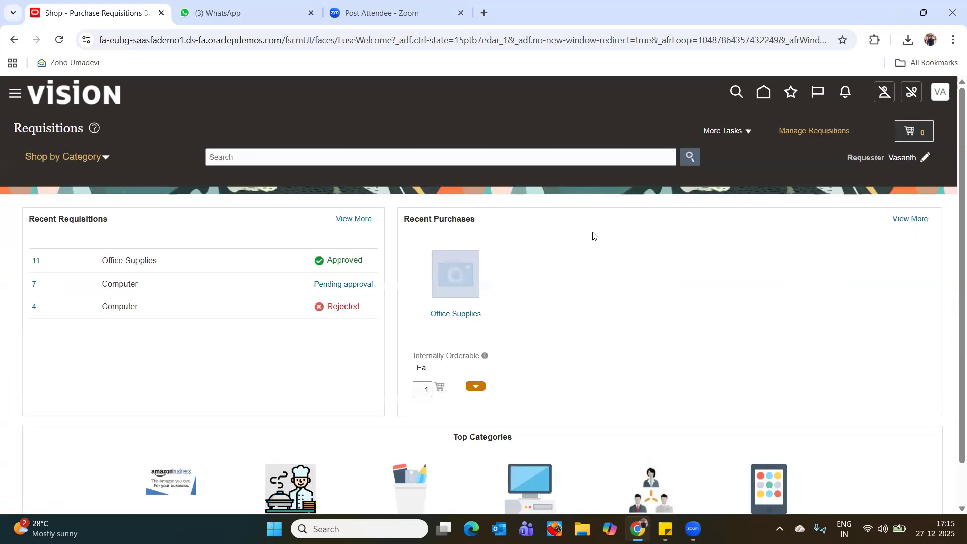
Return to the home page, dismiss the chat notice and open the Purchase Orders quick action under Procurement.
{"action": "left_click", "coordinate": [764, 91]}
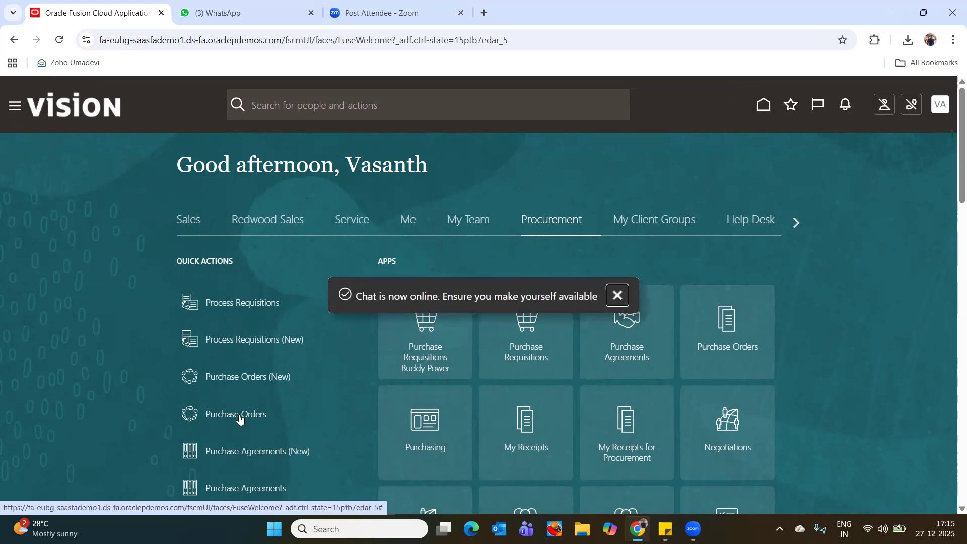
{"action": "left_click", "coordinate": [617, 296]}
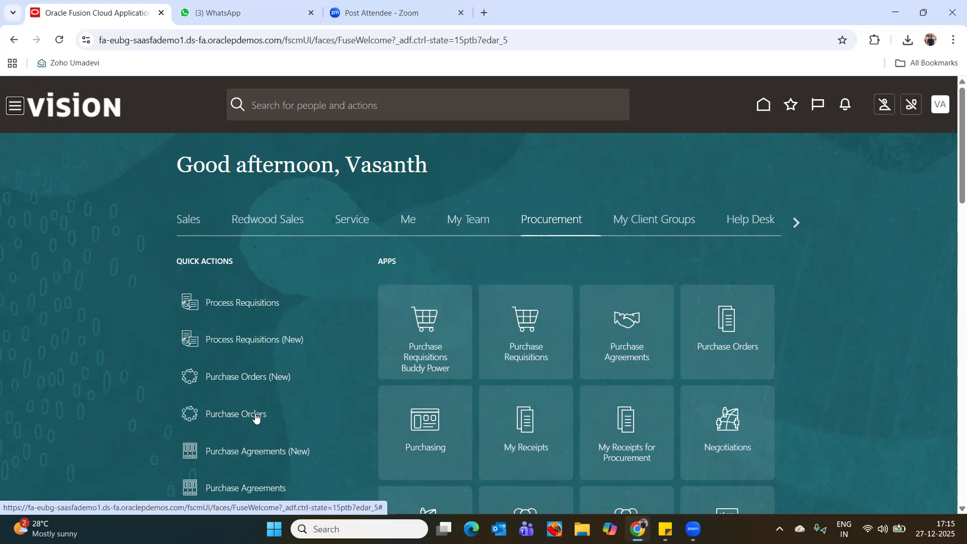
{"action": "left_click", "coordinate": [245, 420]}
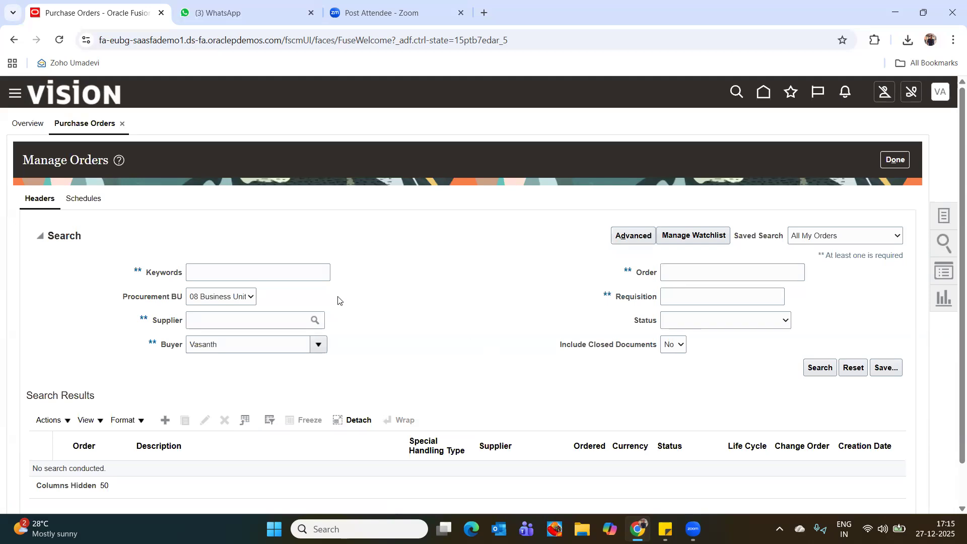
Search the purchase orders by requisition number 11.
{"action": "left_click", "coordinate": [676, 297]}
{"action": "type", "text": "11"}
{"action": "left_click", "coordinate": [820, 368]}
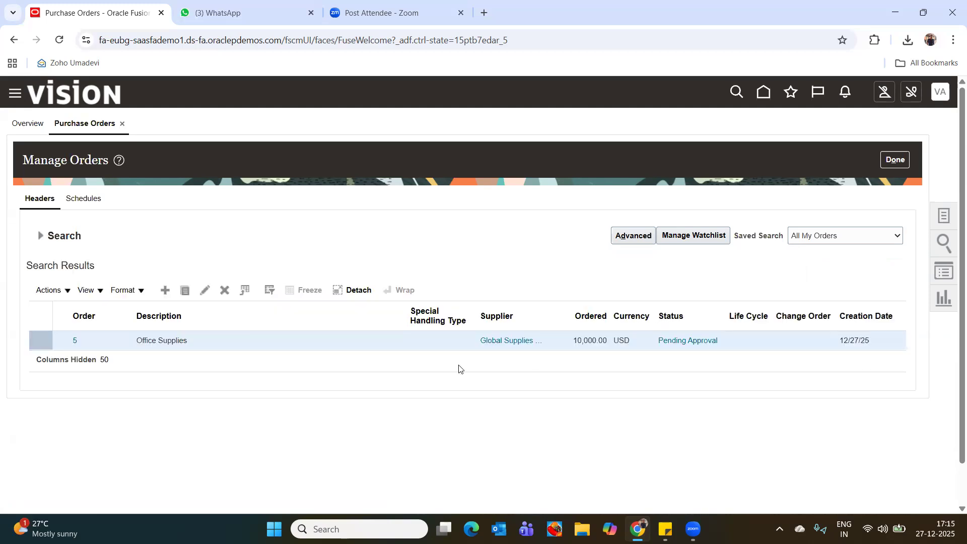
Open purchase order 5 and examine its general information, terms, additional information and lines.
{"action": "left_click", "coordinate": [76, 342]}
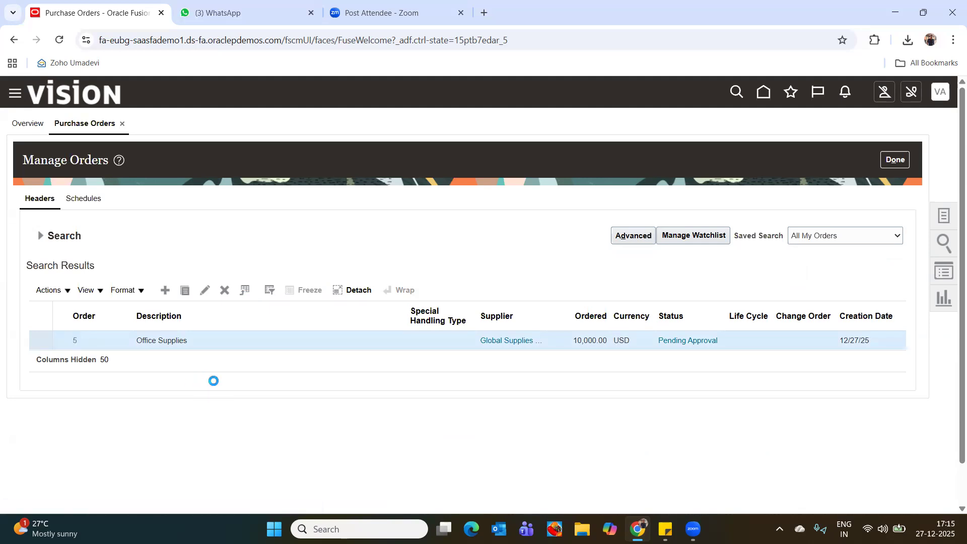
{"action": "scroll", "coordinate": [576, 314], "scroll_direction": "down", "scroll_amount": 1}
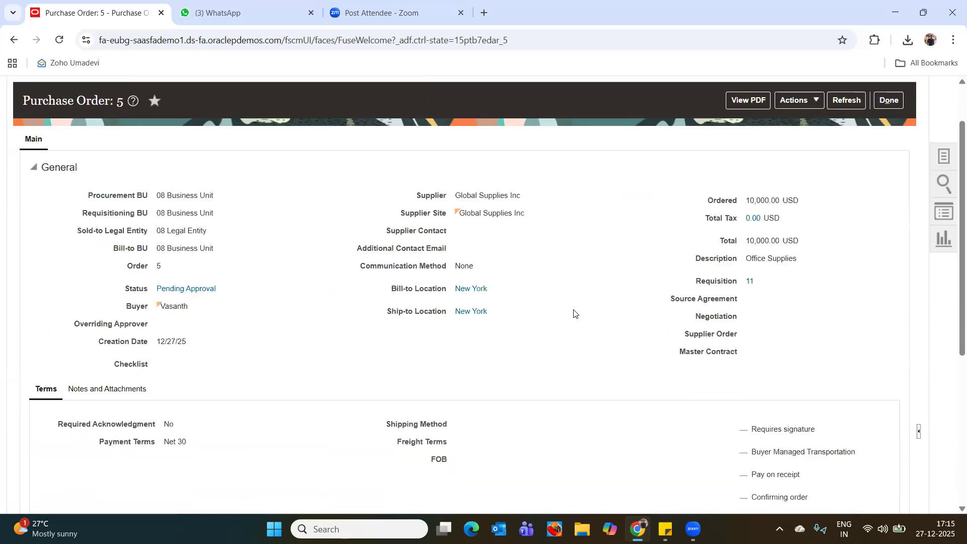
{"action": "scroll", "coordinate": [571, 317], "scroll_direction": "down", "scroll_amount": 1}
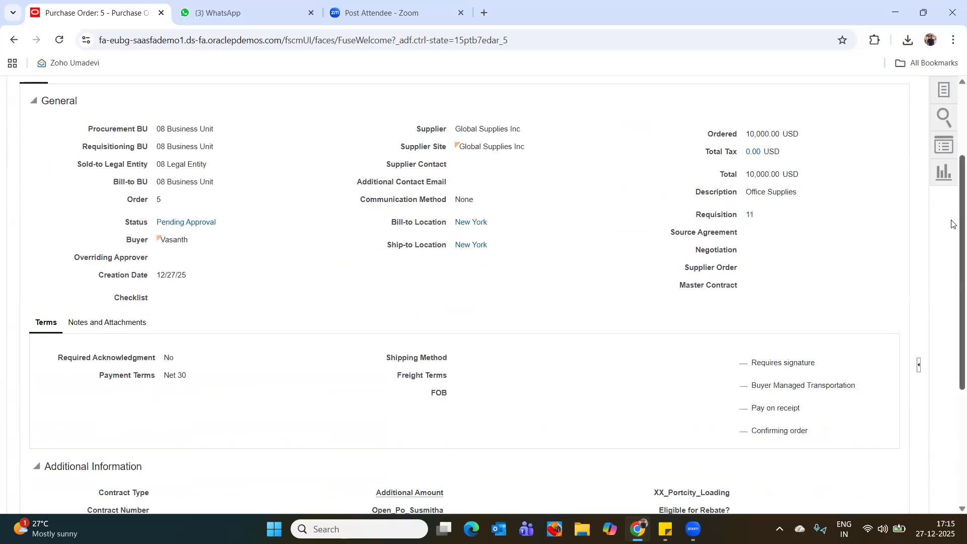
{"action": "scroll", "coordinate": [953, 230], "scroll_direction": "down", "scroll_amount": 3}
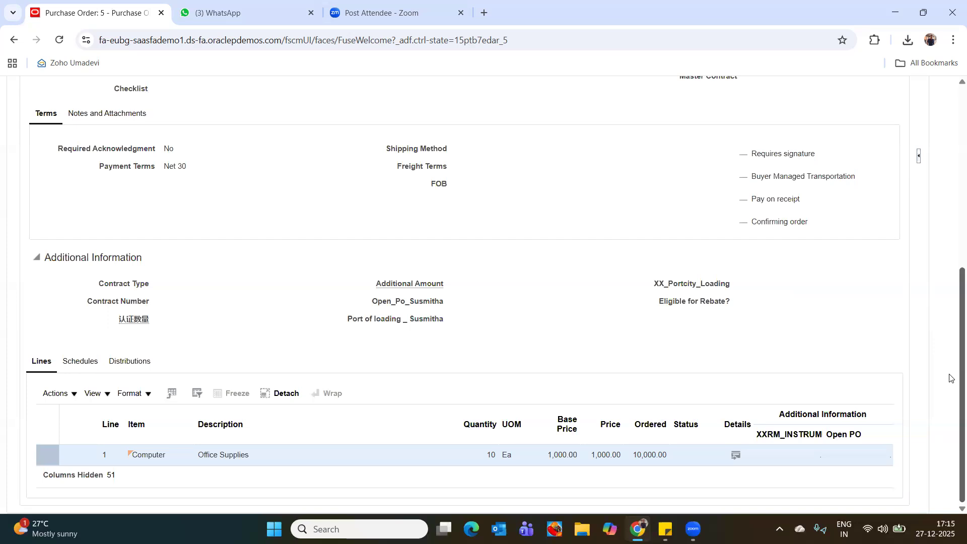
{"action": "scroll", "coordinate": [951, 377], "scroll_direction": "up", "scroll_amount": 6}
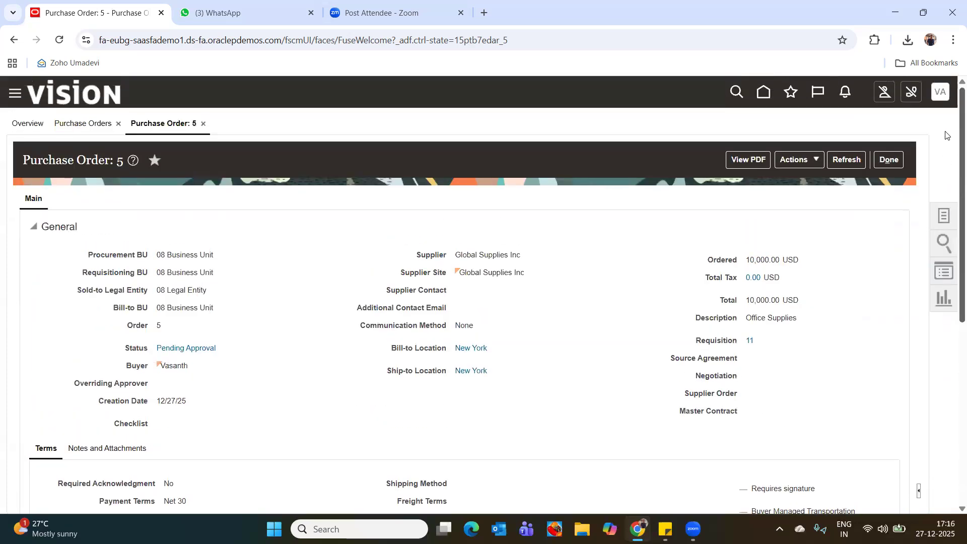
Try to edit purchase order 5, dismiss the error notice and review its business unit and legal entity fields.
{"action": "left_click", "coordinate": [798, 162]}
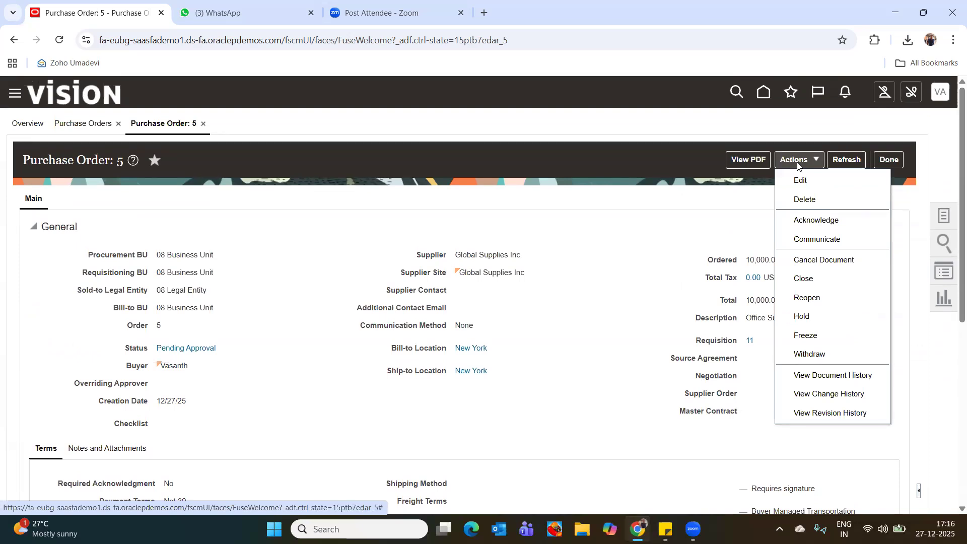
{"action": "left_click", "coordinate": [817, 180]}
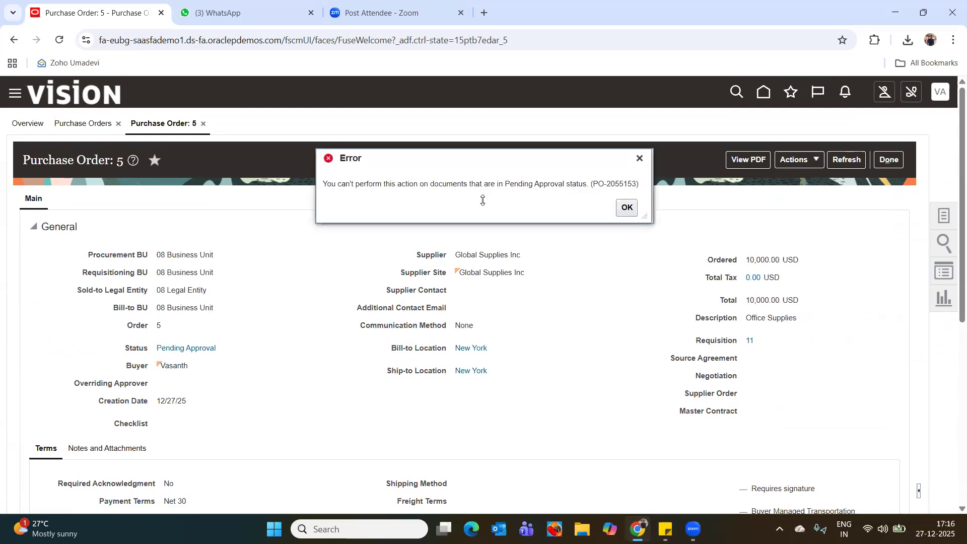
{"action": "left_click", "coordinate": [625, 208]}
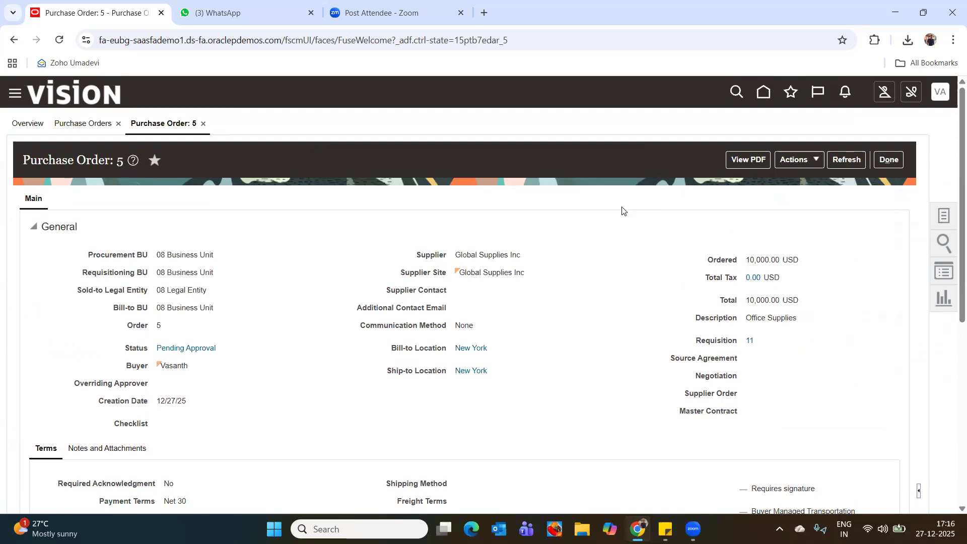
{"action": "left_click", "coordinate": [803, 162]}
{"action": "left_click", "coordinate": [607, 235]}
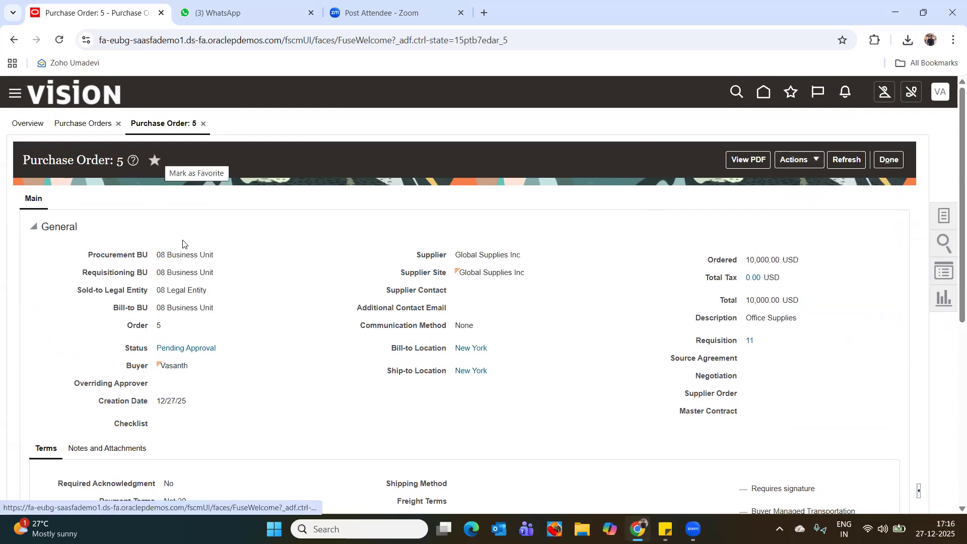
{"action": "left_click_drag", "start_coordinate": [157, 254], "coordinate": [233, 294]}
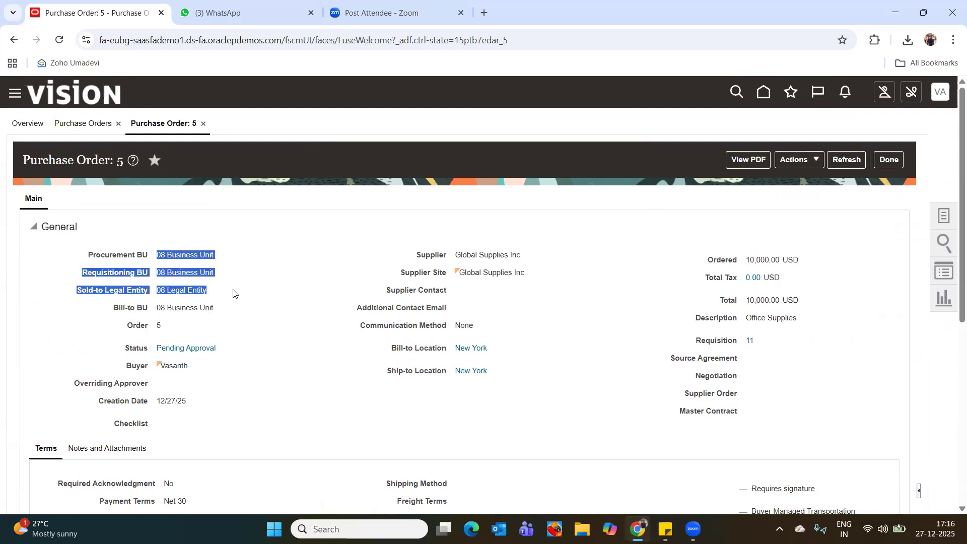
{"action": "left_click", "coordinate": [177, 308]}
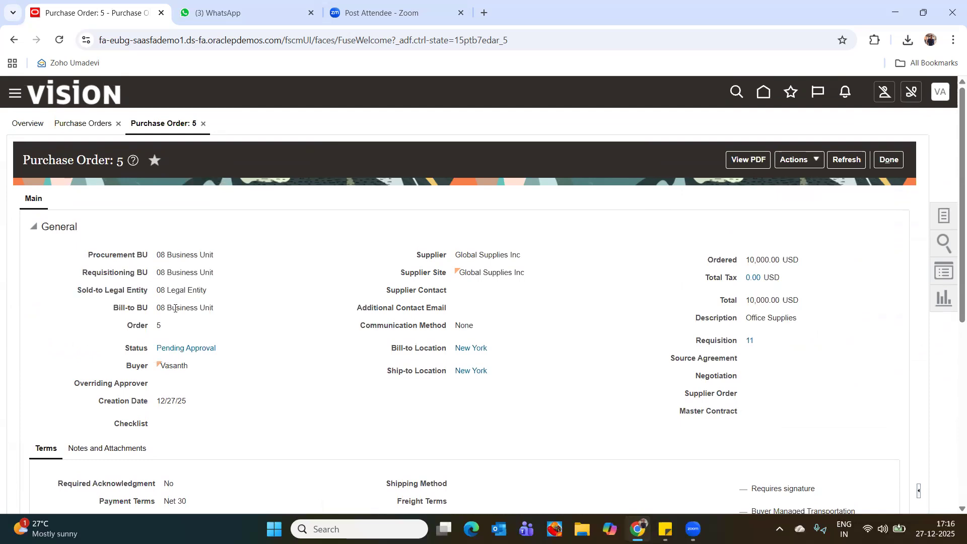
Open the notifications and look through the full list for requisition and purchase order approvals.
{"action": "left_click", "coordinate": [845, 92]}
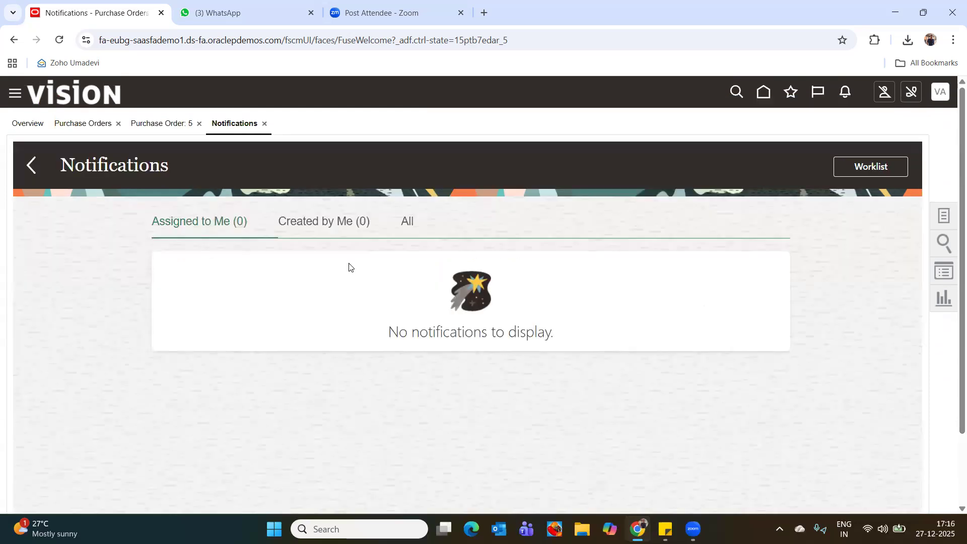
{"action": "left_click", "coordinate": [409, 225]}
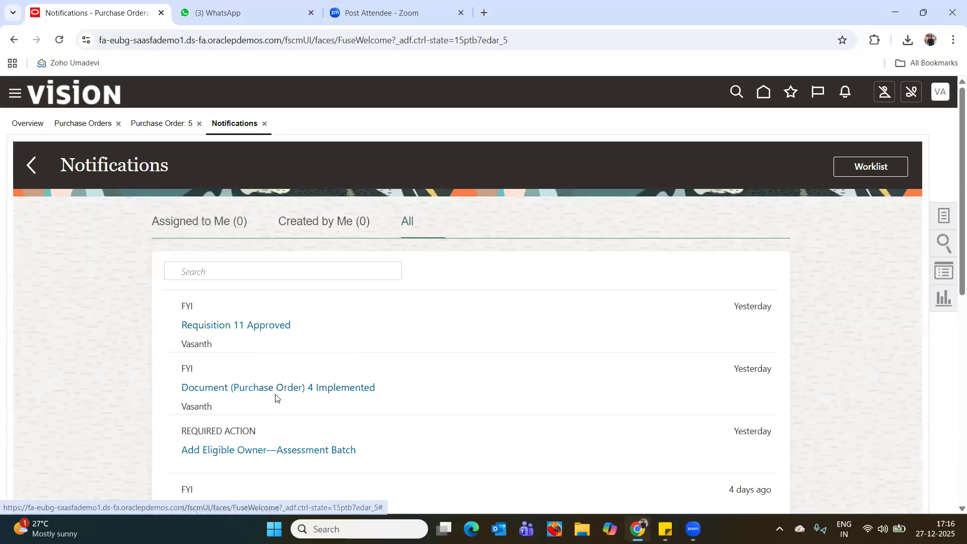
{"action": "scroll", "coordinate": [353, 388], "scroll_direction": "down", "scroll_amount": 4}
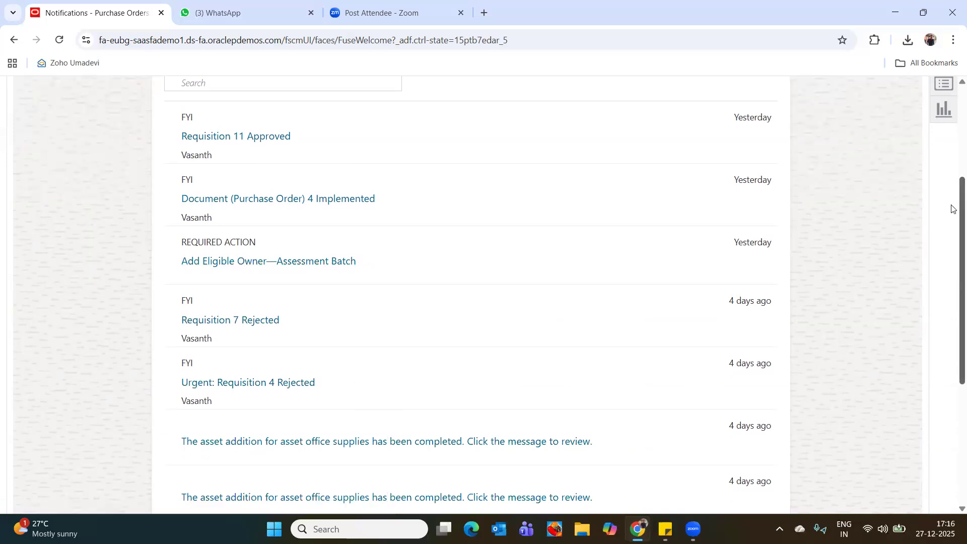
{"action": "scroll", "coordinate": [953, 138], "scroll_direction": "up", "scroll_amount": 4}
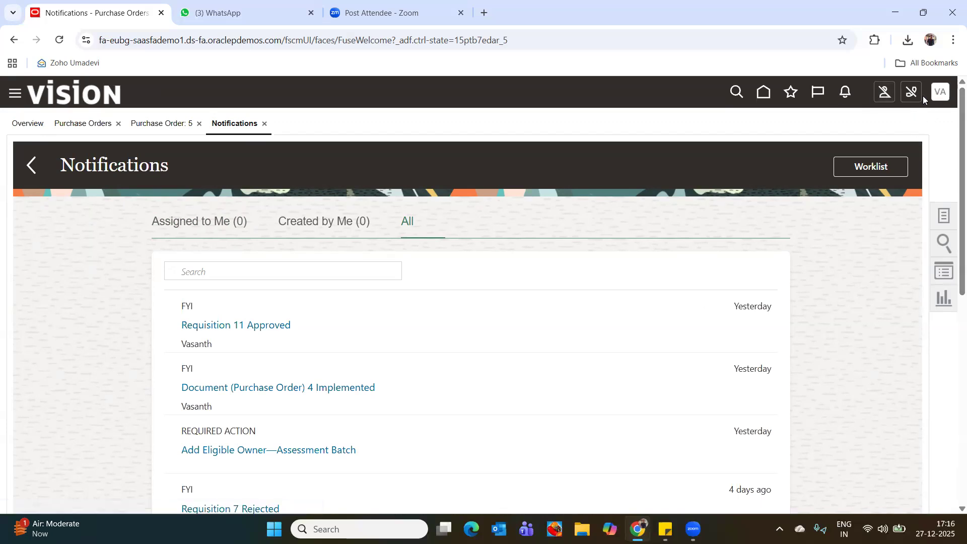
Open the approvals worklist, dismiss the Create User View dialog and close the worklist window.
{"action": "left_click", "coordinate": [857, 170]}
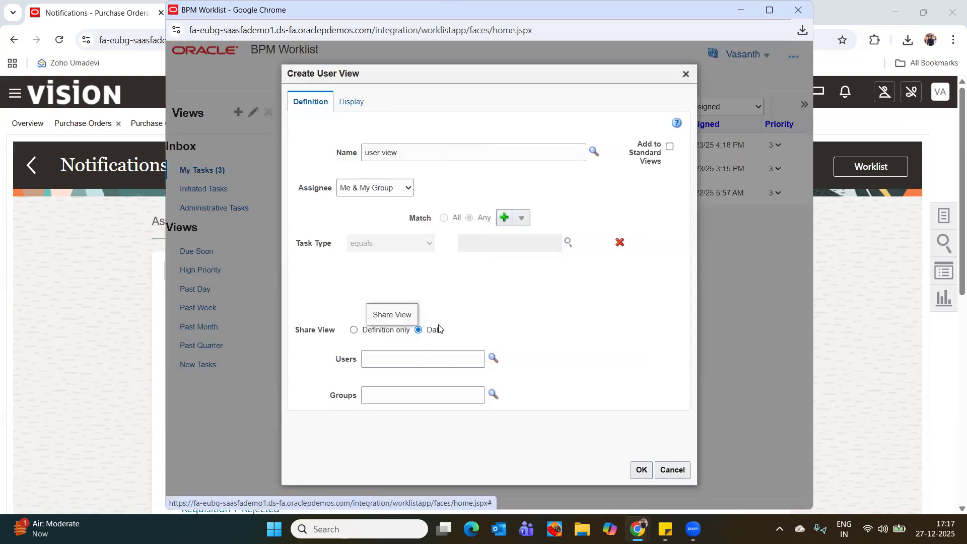
{"action": "left_click", "coordinate": [686, 74]}
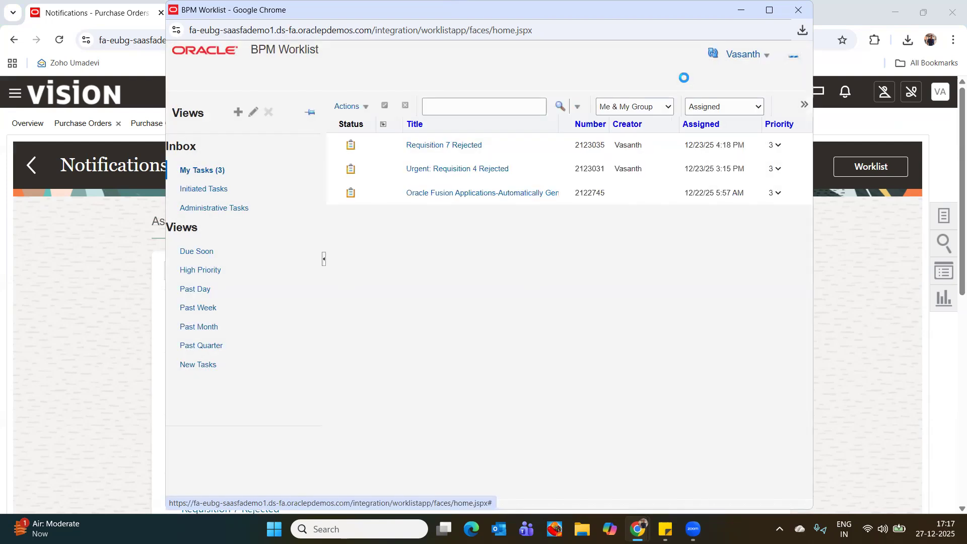
{"action": "left_click", "coordinate": [799, 11]}
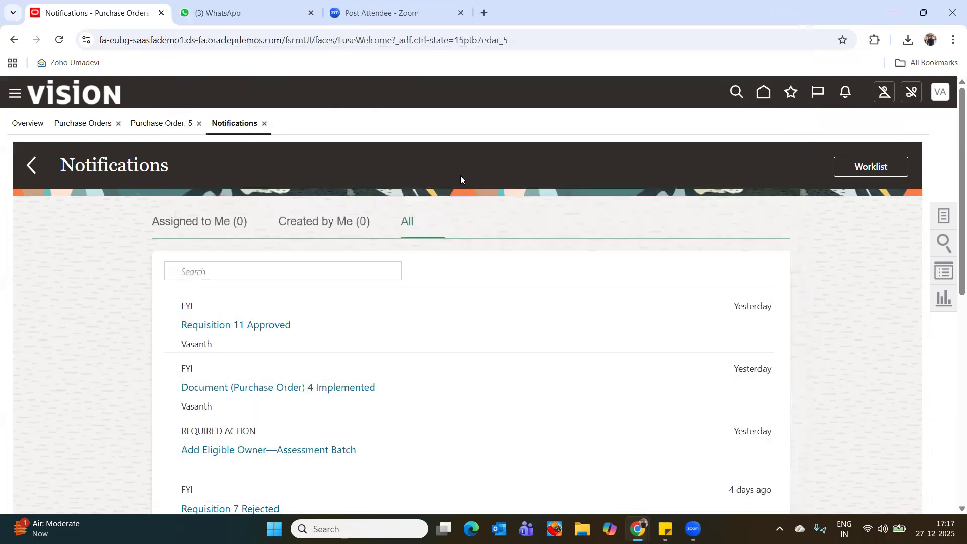
Look through the purchasing tasks and start creating a new order.
{"action": "left_click", "coordinate": [945, 217]}
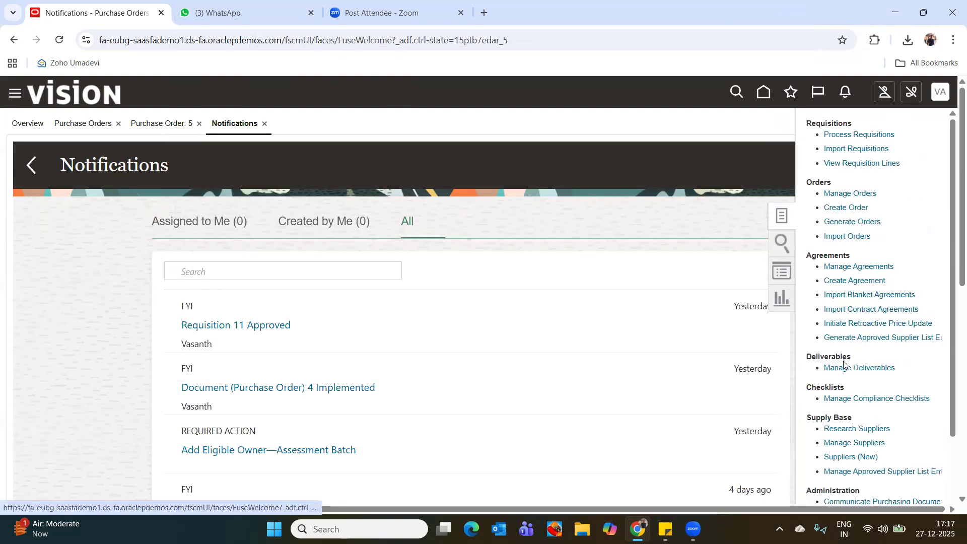
{"action": "scroll", "coordinate": [846, 364], "scroll_direction": "down", "scroll_amount": 3}
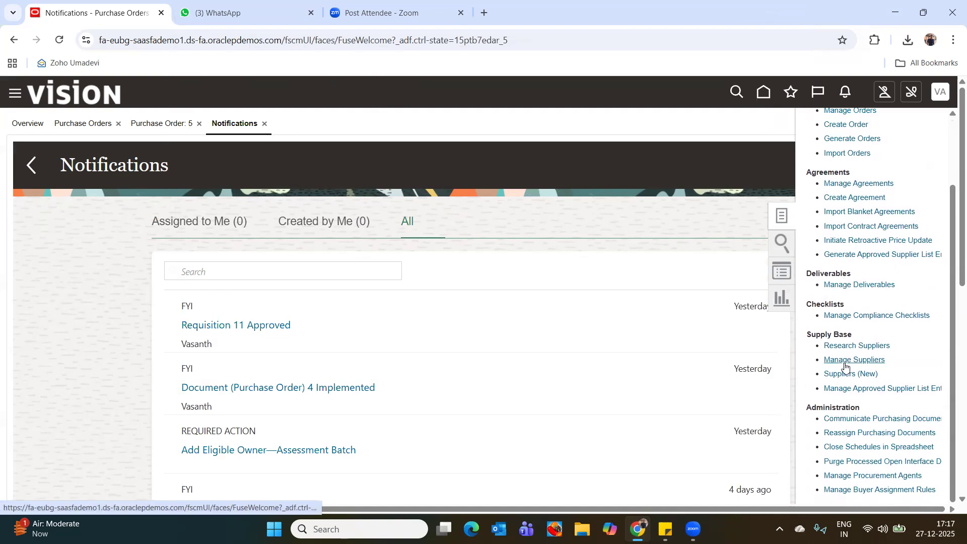
{"action": "scroll", "coordinate": [887, 312], "scroll_direction": "up", "scroll_amount": 3}
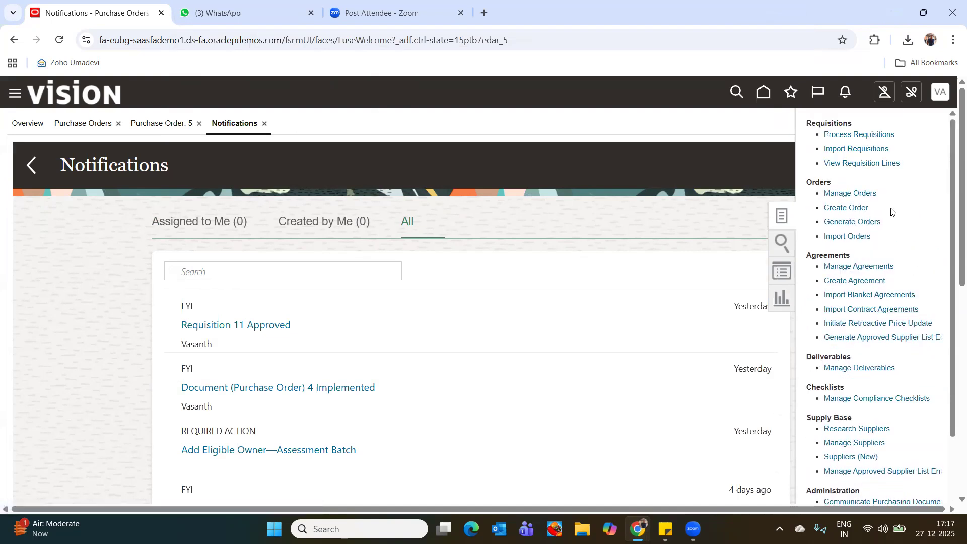
{"action": "left_click", "coordinate": [838, 209]}
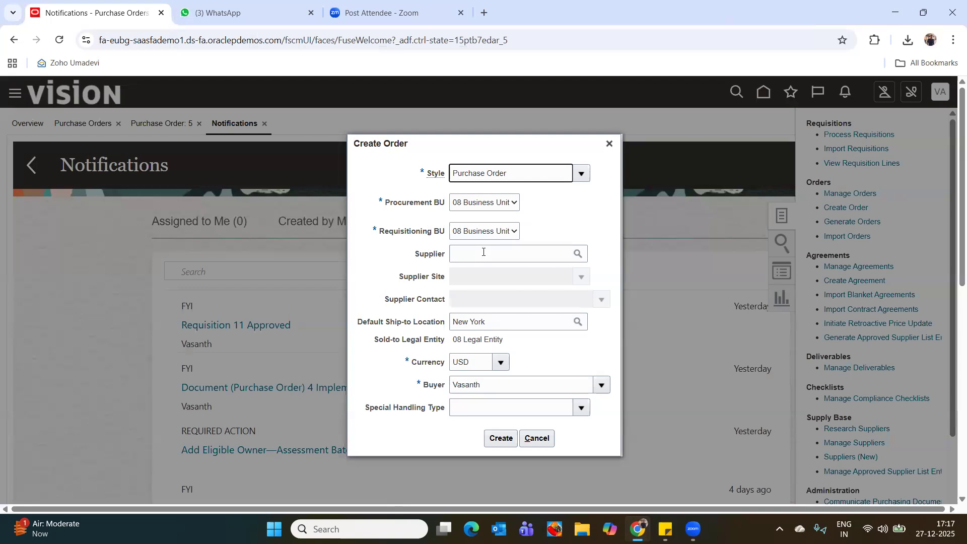
Select Global Supplies Inc as the supplier and create the purchase order with the default style, business units and currency.
{"action": "left_click", "coordinate": [483, 252]}
{"action": "left_click", "coordinate": [561, 196]}
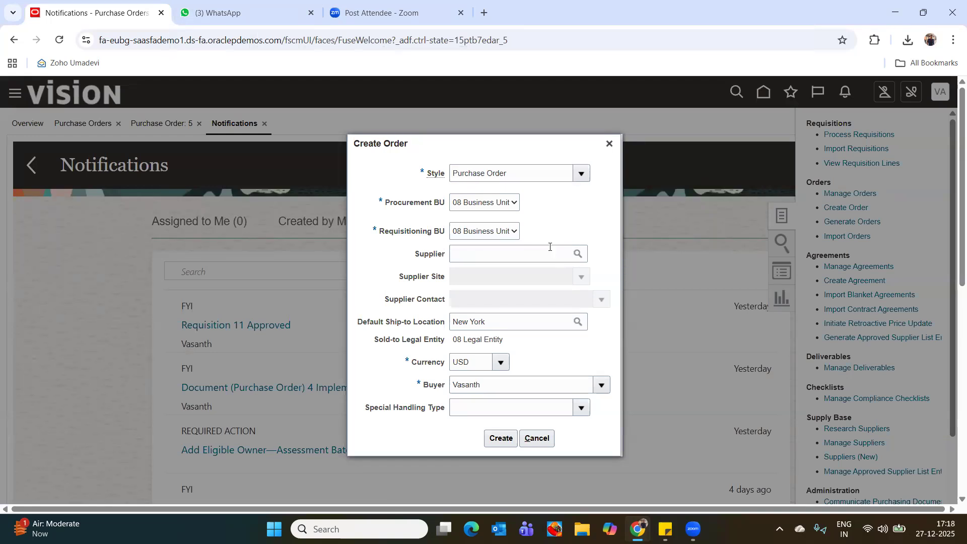
{"action": "left_click", "coordinate": [539, 256]}
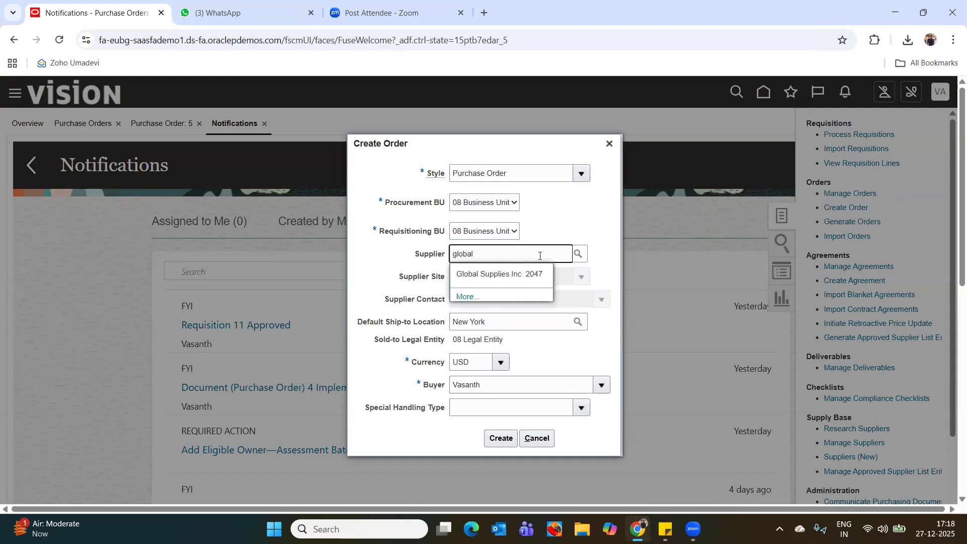
{"action": "left_click", "coordinate": [508, 275]}
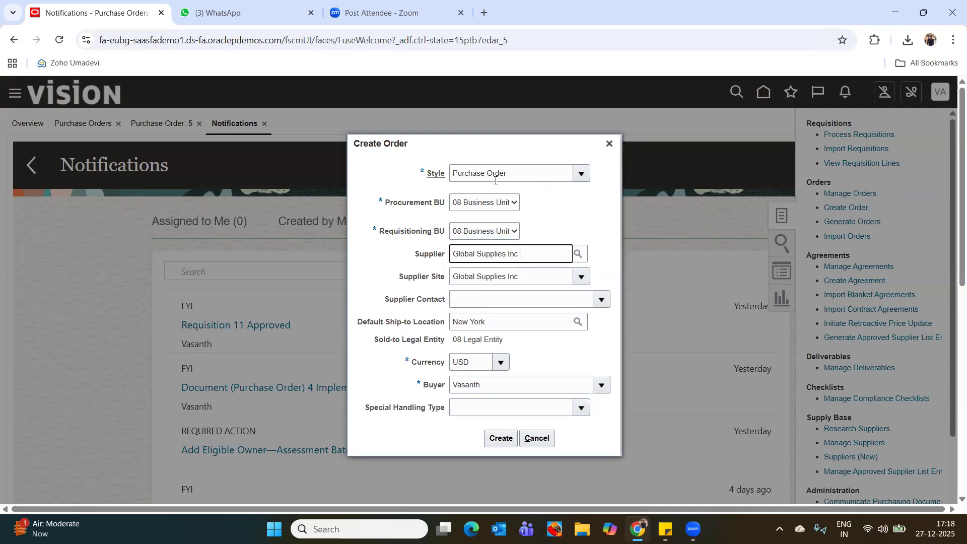
{"action": "left_click", "coordinate": [506, 442]}
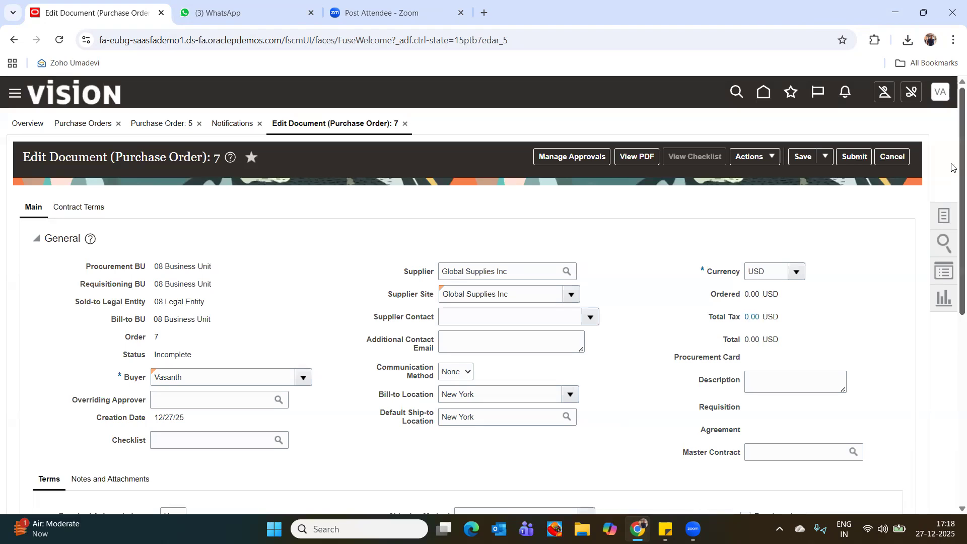
Add a line to the new purchase order and try to select the item Computer through an item search.
{"action": "scroll", "coordinate": [816, 206], "scroll_direction": "down", "scroll_amount": 3}
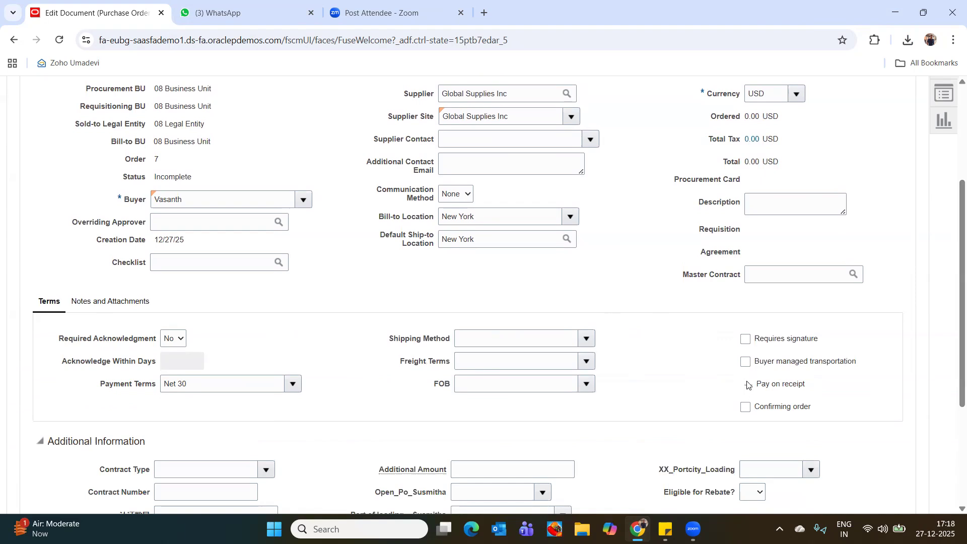
{"action": "left_click_drag", "start_coordinate": [960, 344], "coordinate": [953, 447]}
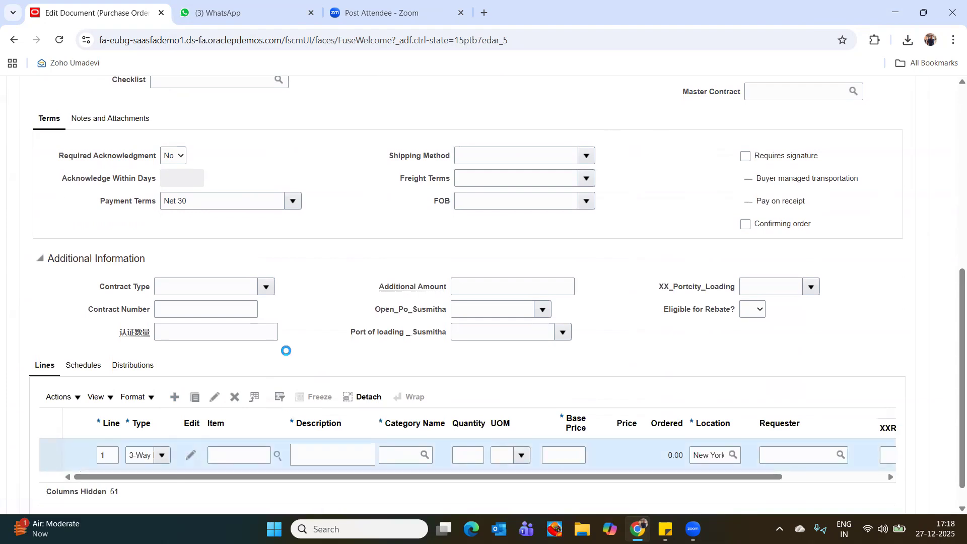
{"action": "left_click", "coordinate": [348, 232]}
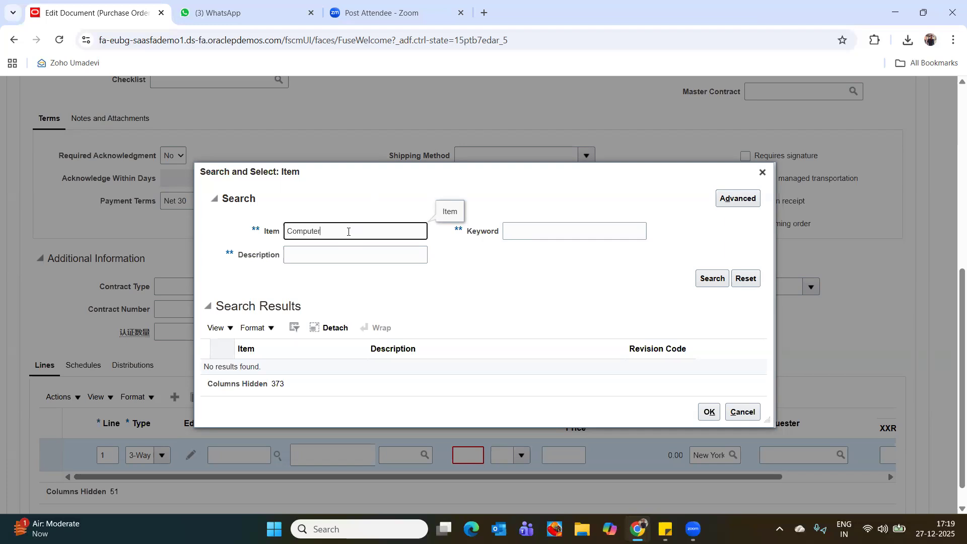
{"action": "left_click", "coordinate": [713, 278]}
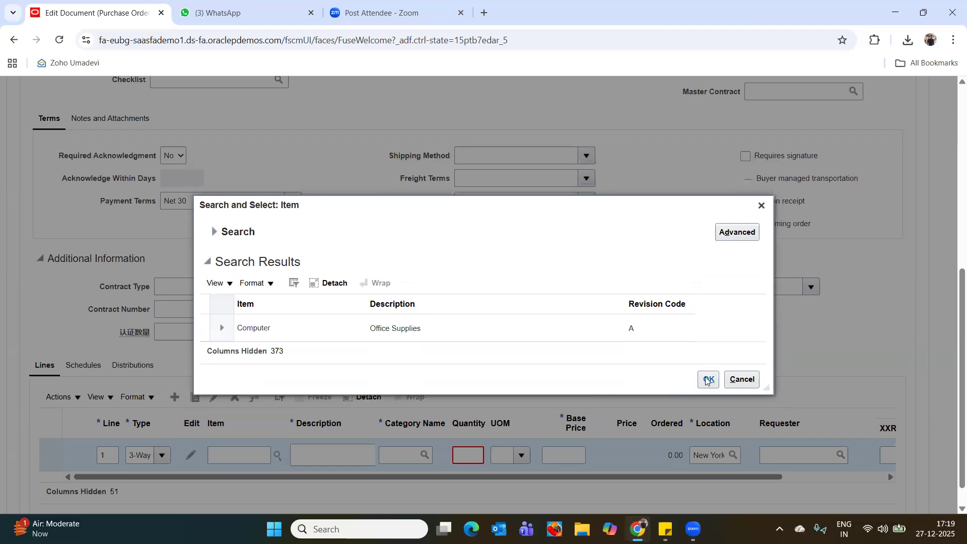
{"action": "left_click", "coordinate": [708, 381]}
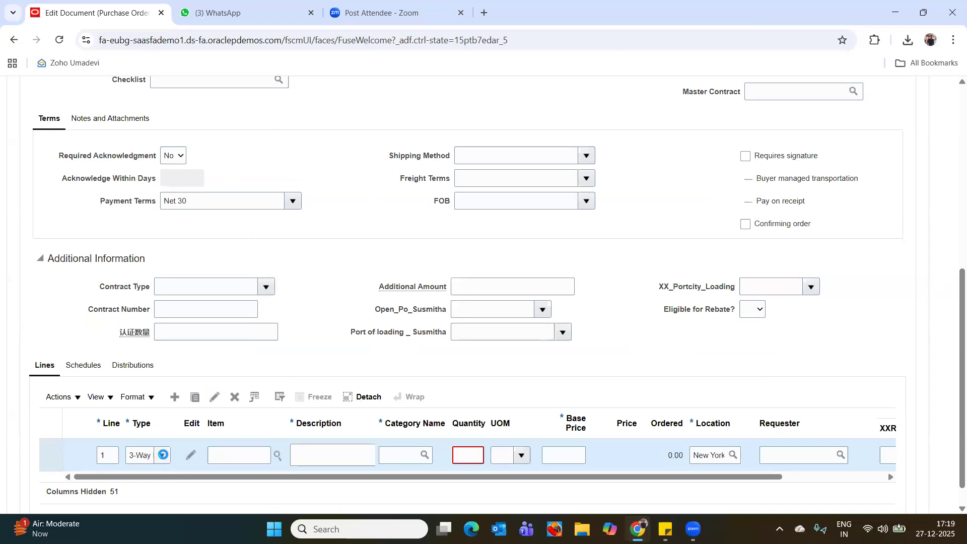
Set the type of purchase order line 1 to Goods.
{"action": "left_click", "coordinate": [164, 456]}
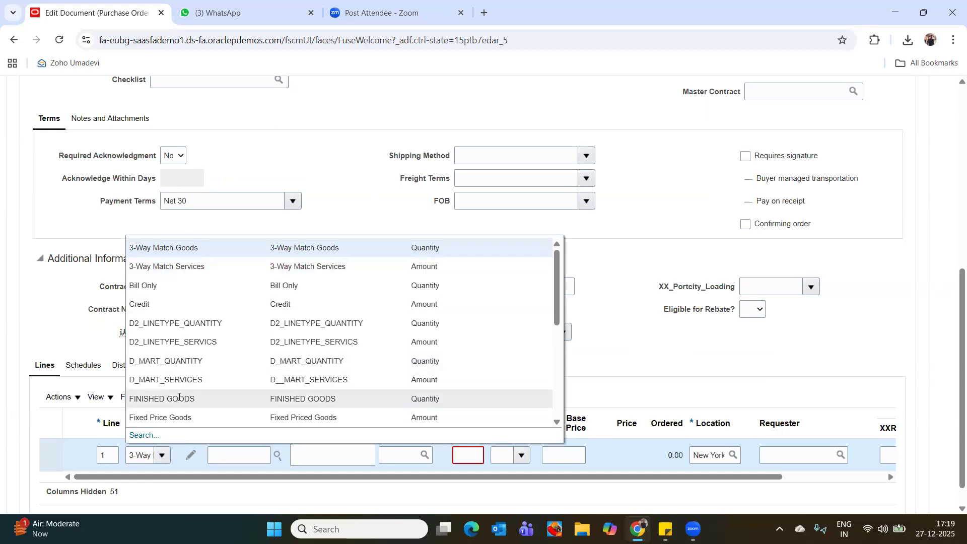
{"action": "left_click", "coordinate": [562, 400]}
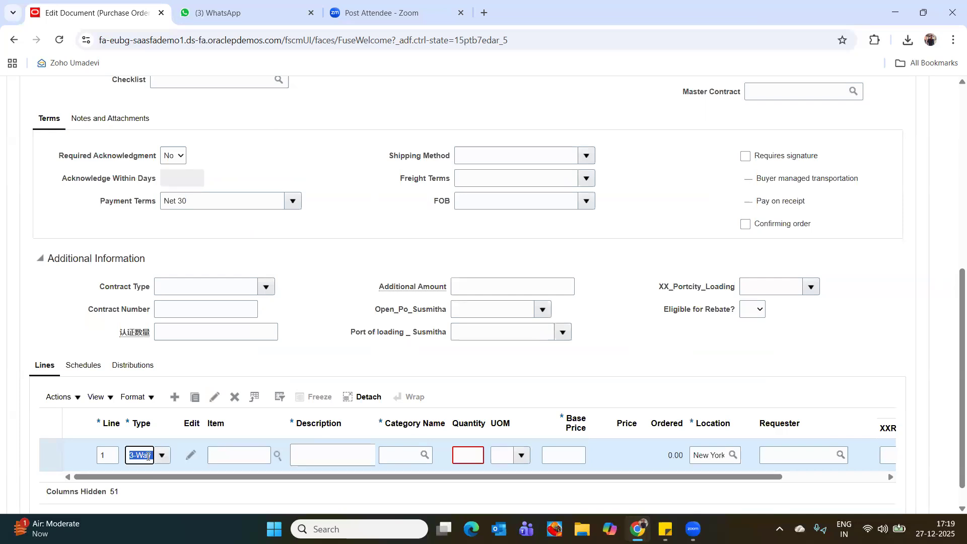
{"action": "key", "text": "BackSpace"}
{"action": "type", "text": "goods"}
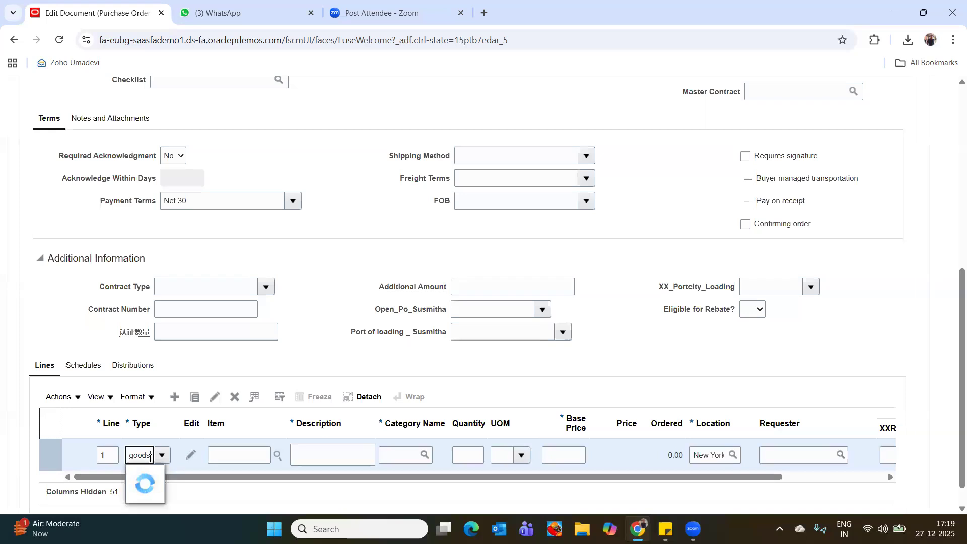
{"action": "left_click", "coordinate": [174, 476]}
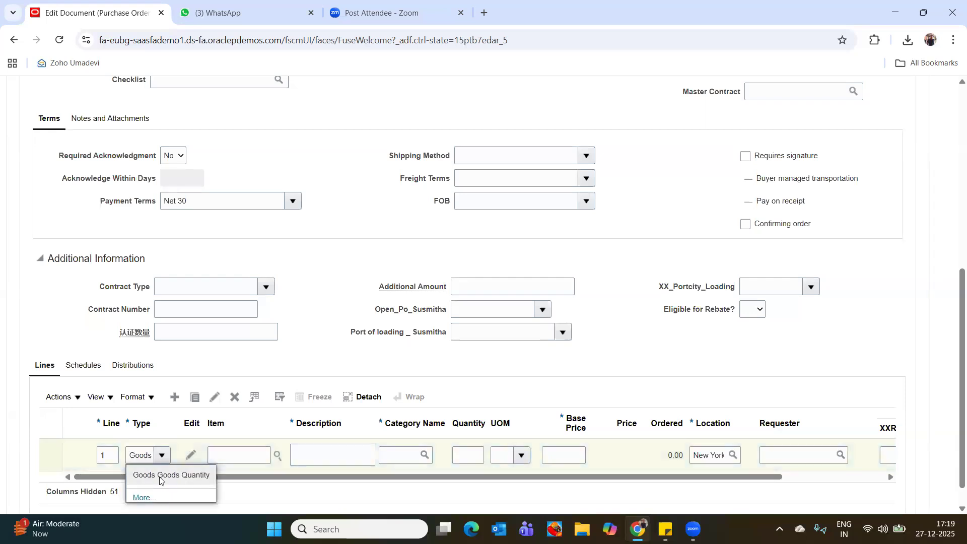
Search the items for "comput" and select Computer as the item for purchase order line 1.
{"action": "key", "text": "Tab"}
{"action": "key", "text": "Tab"}
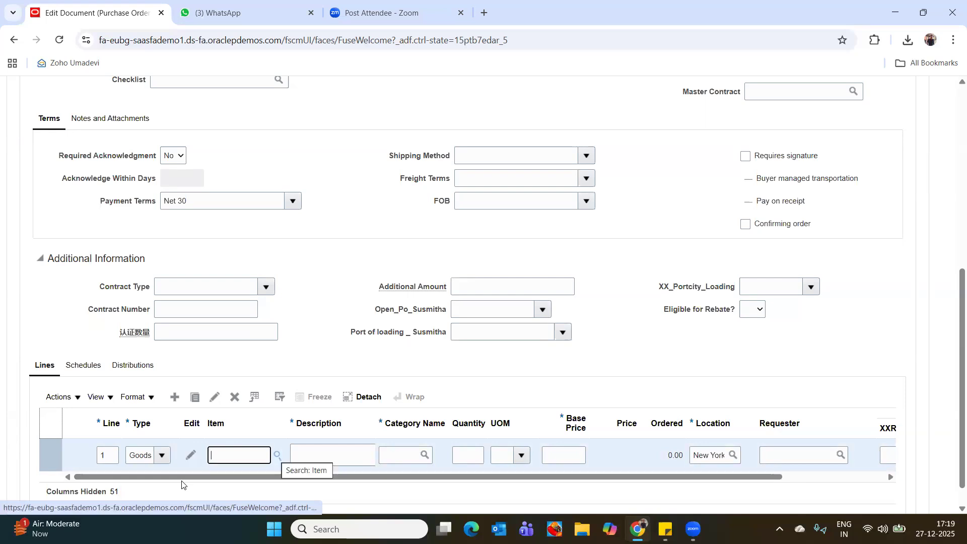
{"action": "left_click", "coordinate": [278, 455]}
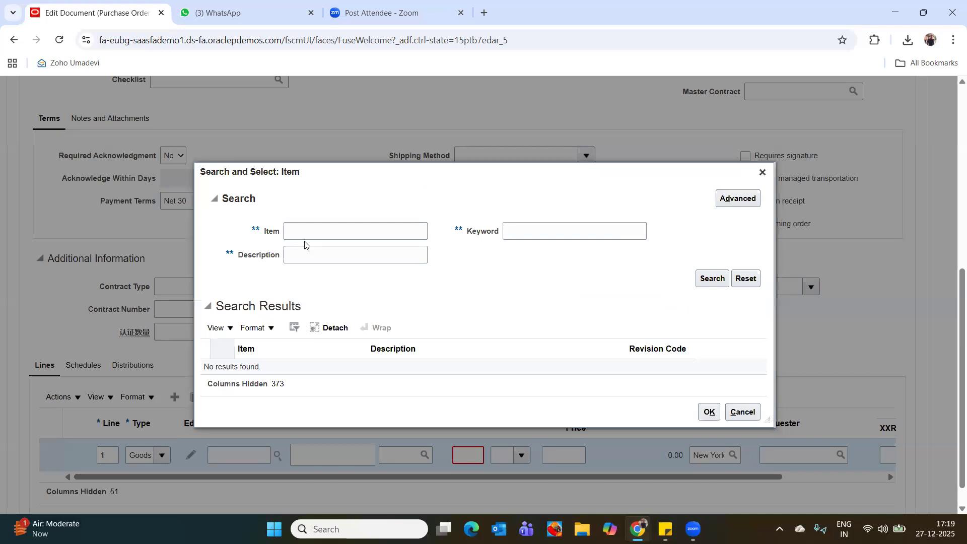
{"action": "left_click", "coordinate": [303, 230]}
{"action": "type", "text": "computer"}
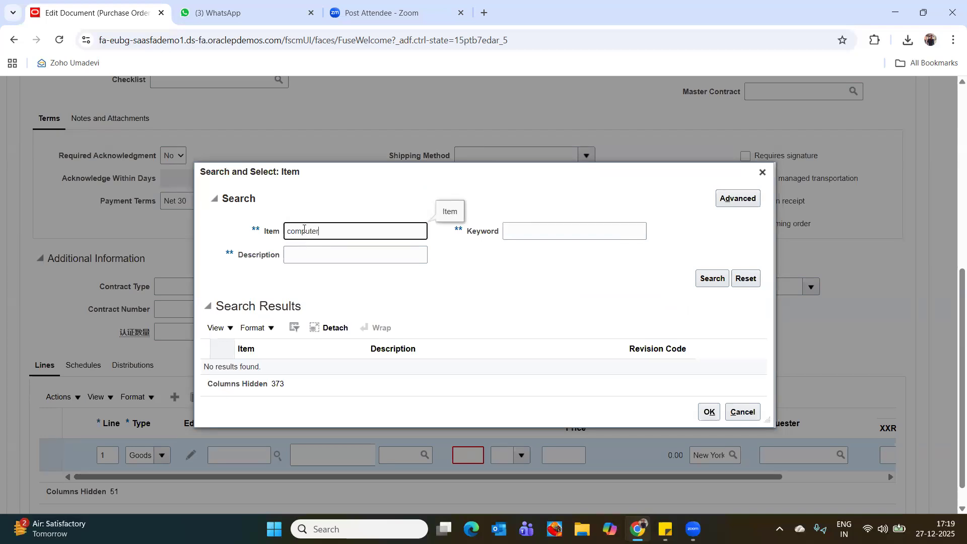
{"action": "left_click", "coordinate": [711, 280]}
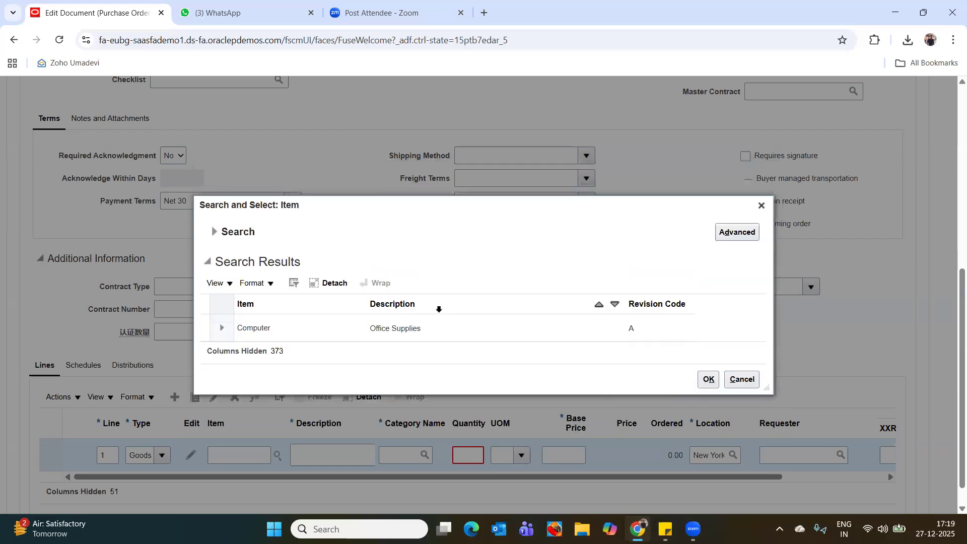
{"action": "left_click", "coordinate": [267, 332]}
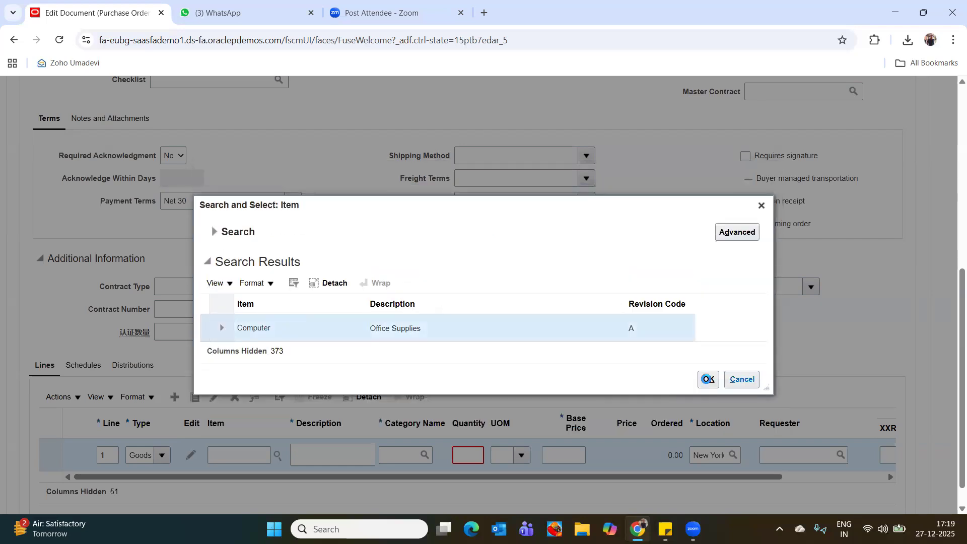
{"action": "left_click", "coordinate": [708, 380]}
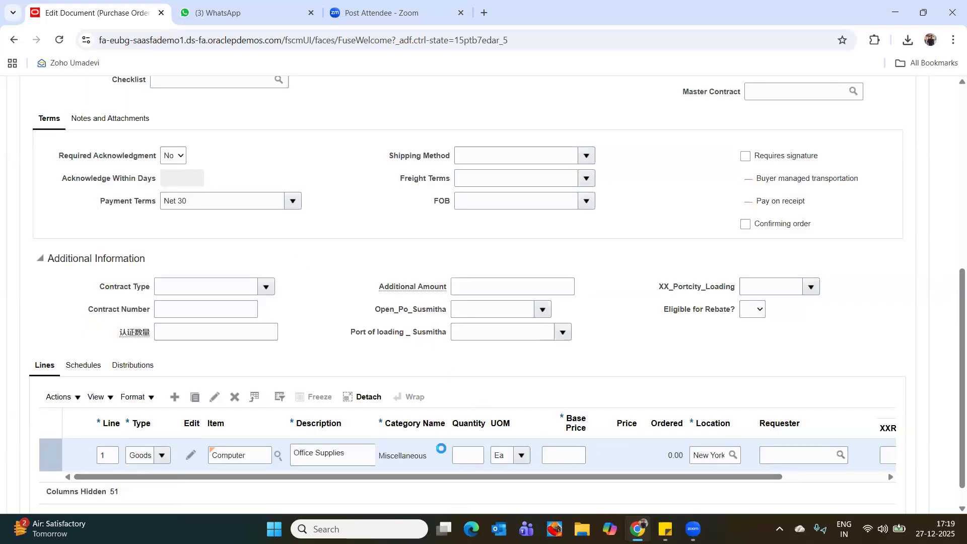
Set the quantity of the Computer line to 10 and its base price to 1,900, keeping the New York location.
{"action": "left_click_drag", "start_coordinate": [961, 280], "coordinate": [960, 387]}
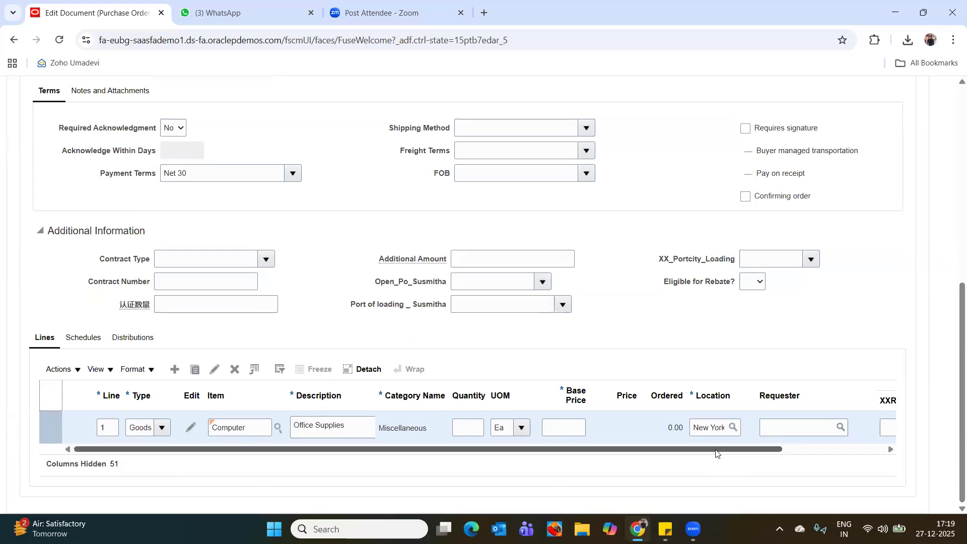
{"action": "left_click_drag", "start_coordinate": [716, 453], "coordinate": [868, 447]}
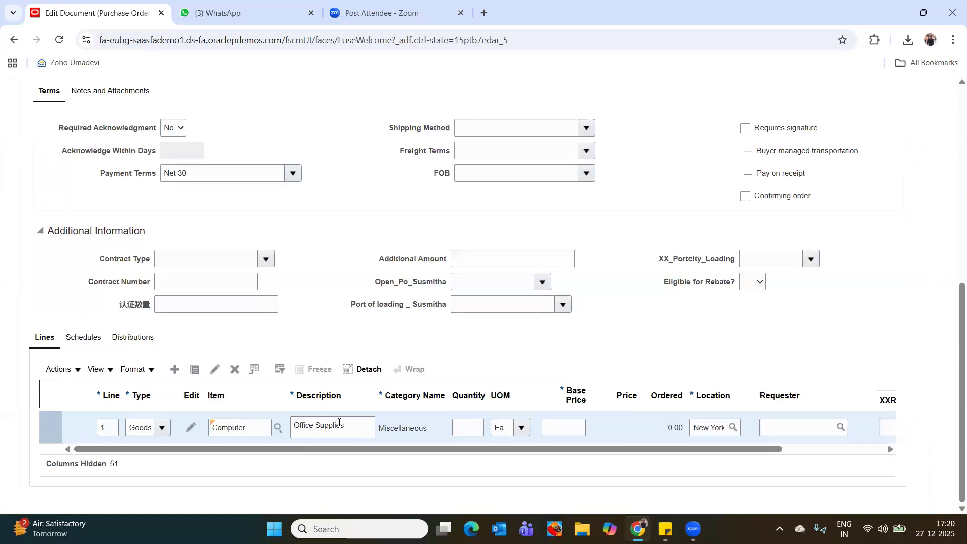
{"action": "left_click", "coordinate": [469, 429]}
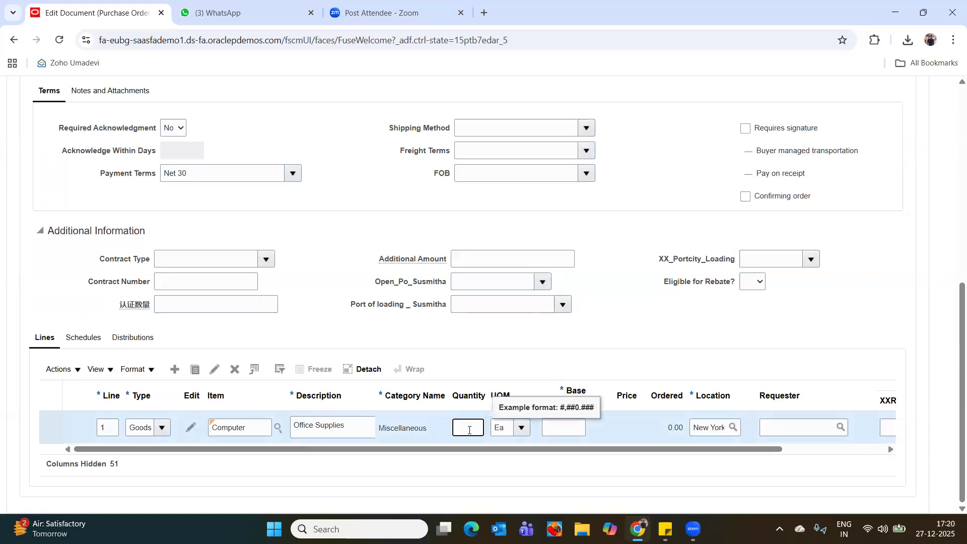
{"action": "key", "text": "Tab"}
{"action": "key", "text": "Tab"}
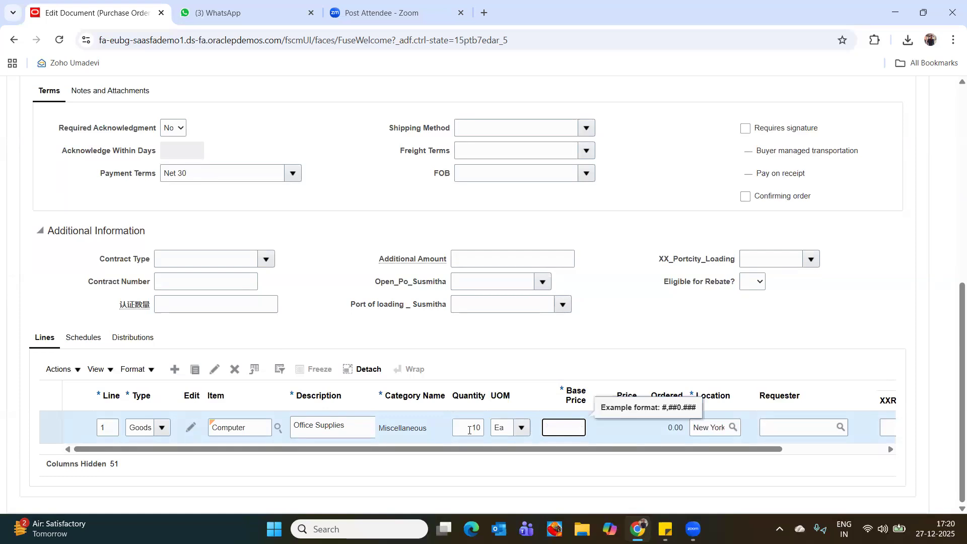
{"action": "type", "text": "1,900"}
{"action": "key", "text": "Tab"}
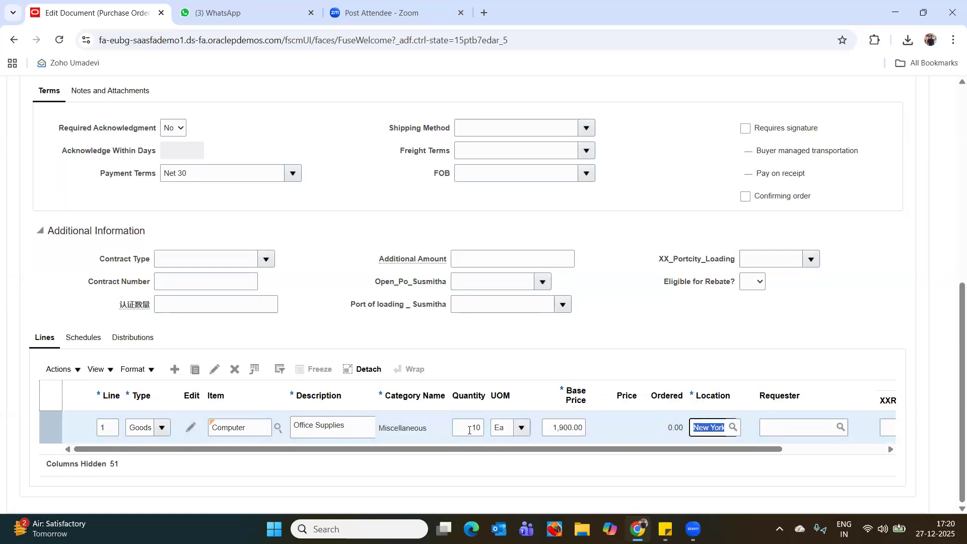
{"action": "key", "text": "Tab"}
{"action": "left_click_drag", "start_coordinate": [595, 449], "coordinate": [934, 460]}
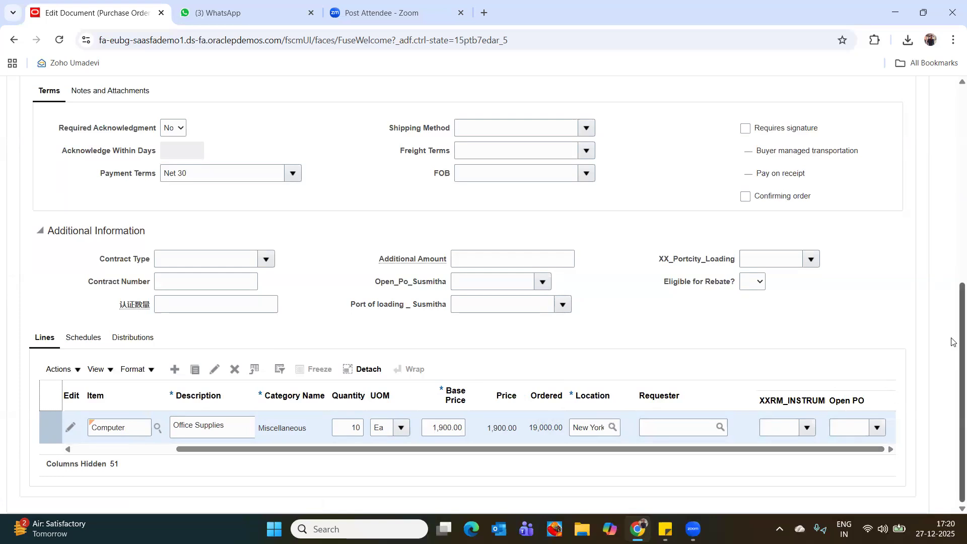
Save purchase order 7 and check it for errors with the Validate action.
{"action": "left_click_drag", "start_coordinate": [953, 339], "coordinate": [954, 68]}
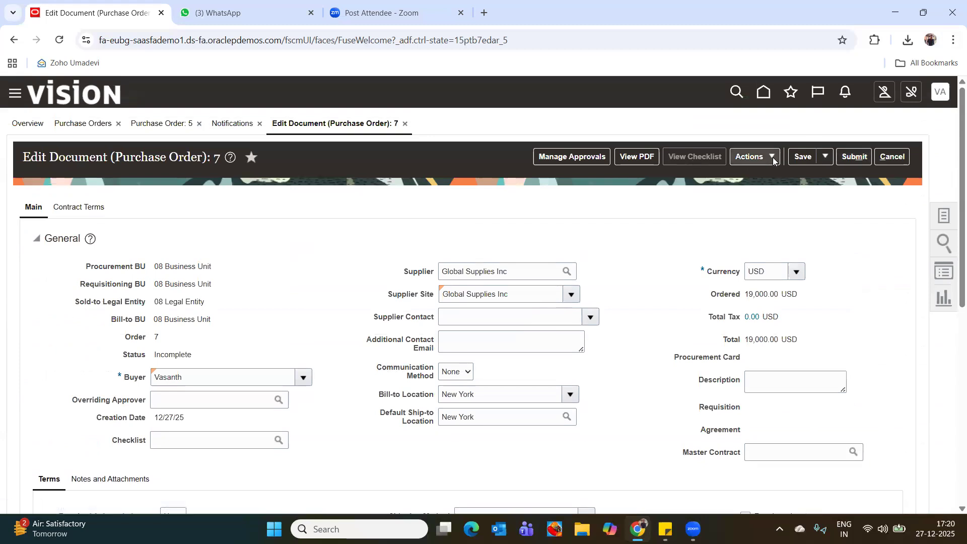
{"action": "left_click", "coordinate": [801, 159]}
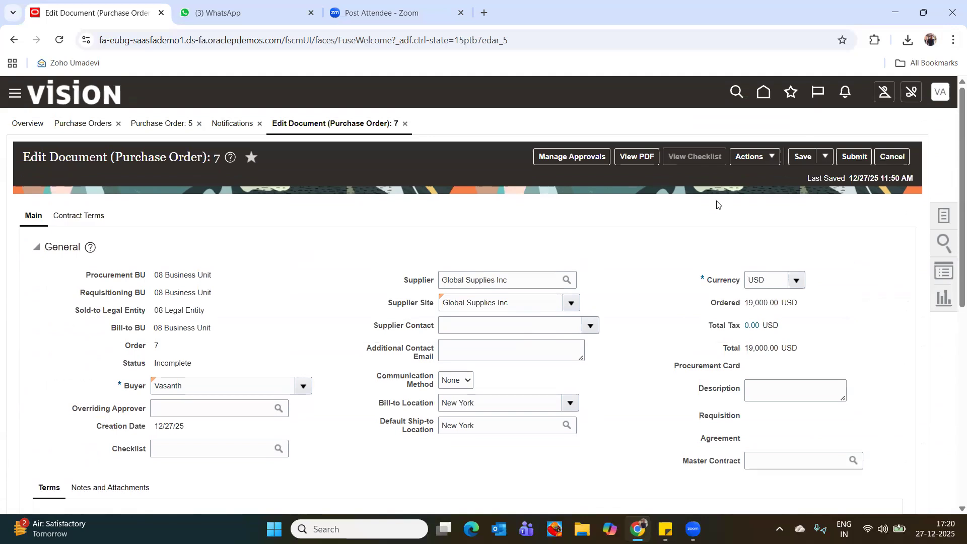
{"action": "left_click", "coordinate": [771, 156]}
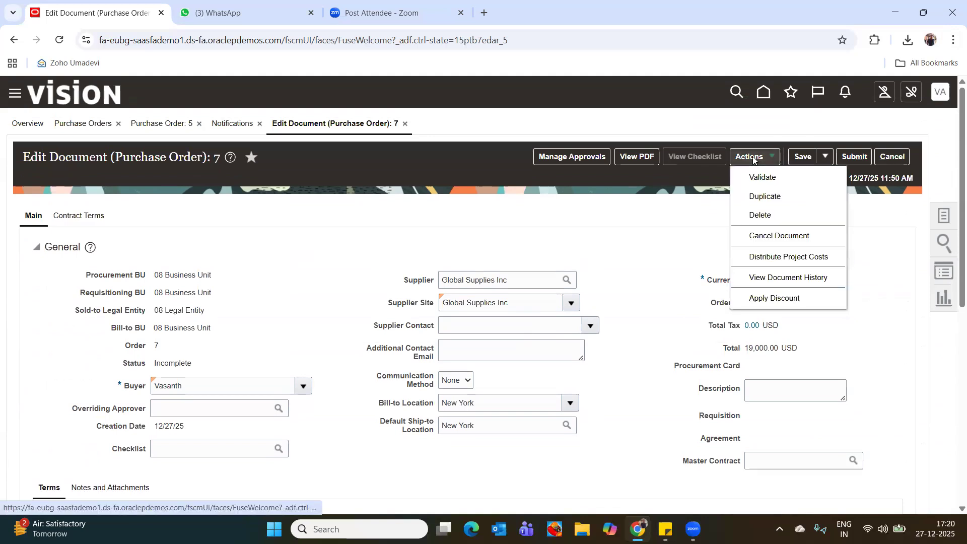
{"action": "left_click", "coordinate": [760, 177]}
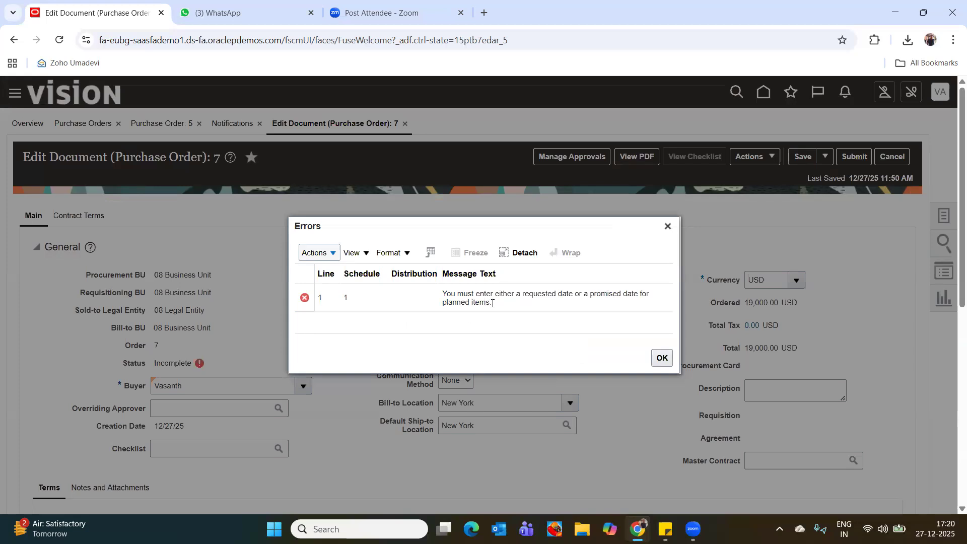
{"action": "left_click", "coordinate": [662, 358]}
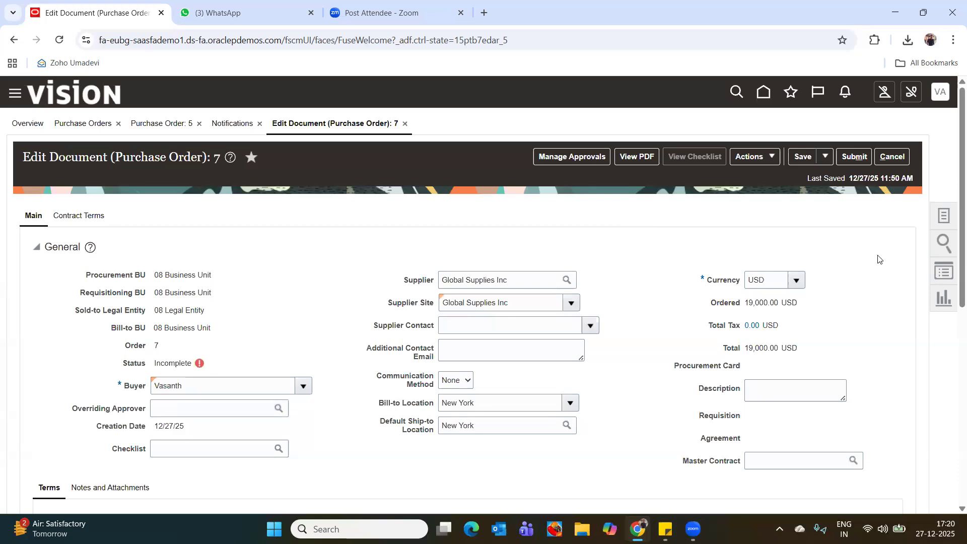
Edit the schedule of line 1, set its requested delivery date to 12/27/25, and accept the schedule.
{"action": "left_click_drag", "start_coordinate": [955, 220], "coordinate": [953, 429]}
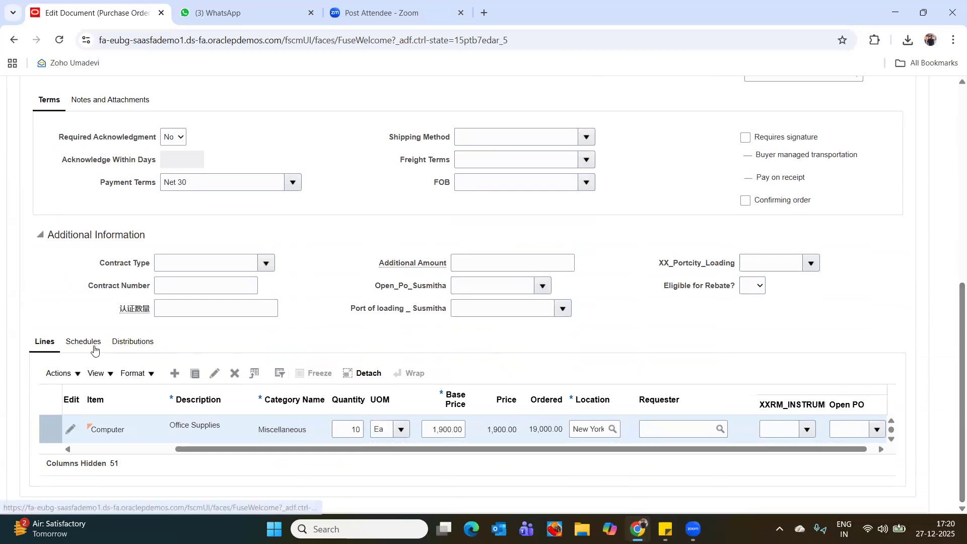
{"action": "left_click", "coordinate": [77, 346]}
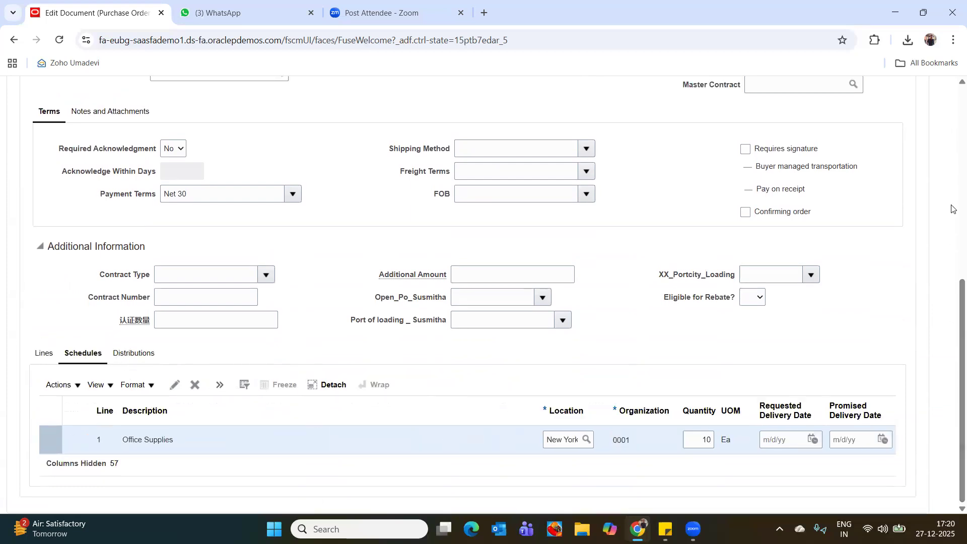
{"action": "scroll", "coordinate": [951, 185], "scroll_direction": "up", "scroll_amount": 8}
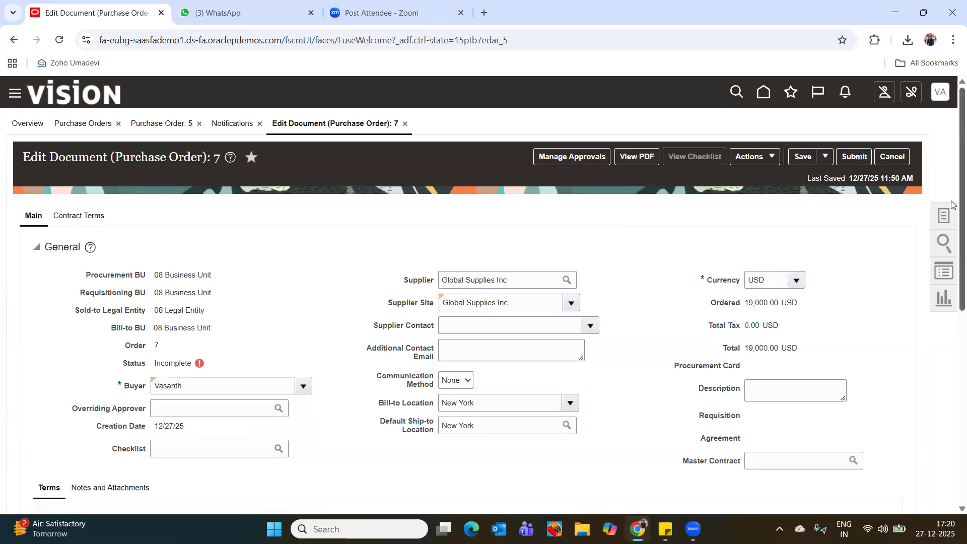
{"action": "scroll", "coordinate": [952, 202], "scroll_direction": "down", "scroll_amount": 8}
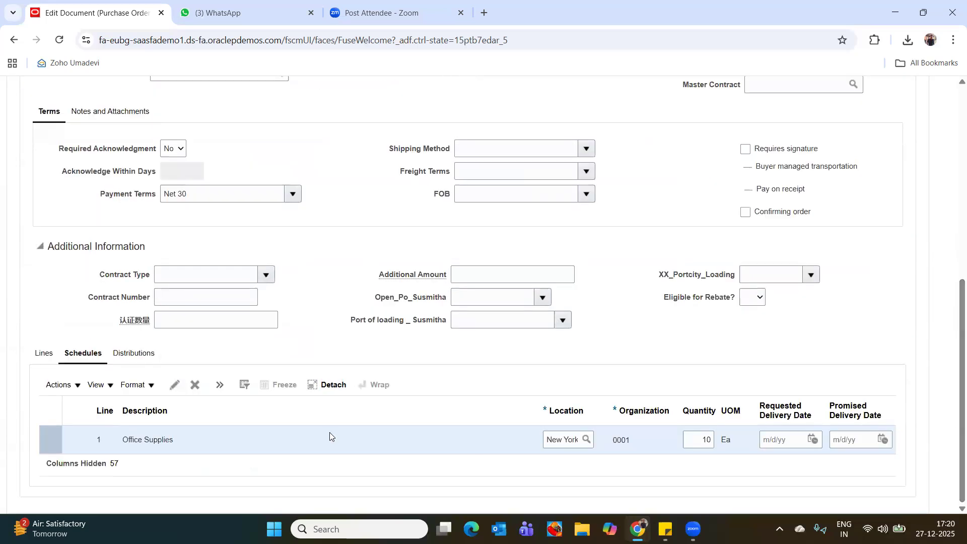
{"action": "left_click", "coordinate": [177, 387]}
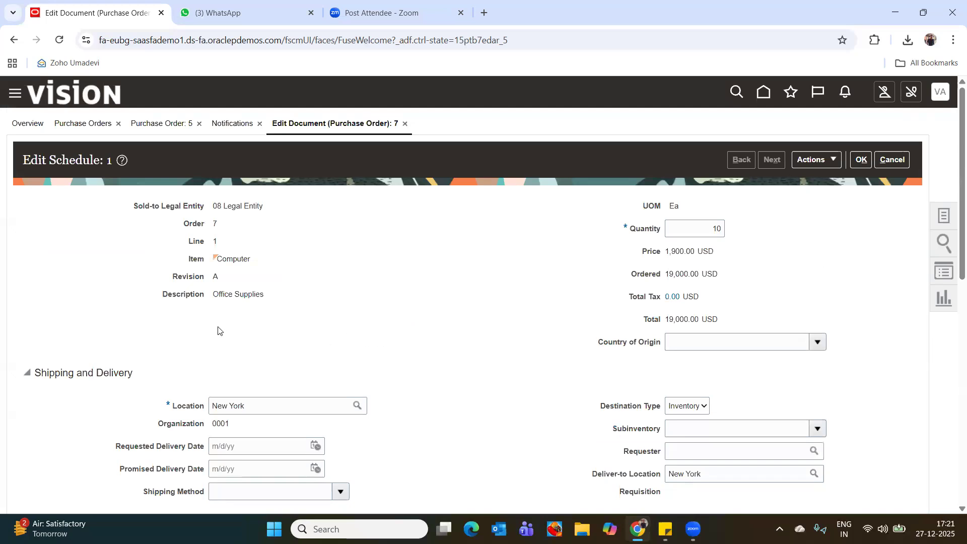
{"action": "left_click_drag", "start_coordinate": [952, 200], "coordinate": [953, 333]}
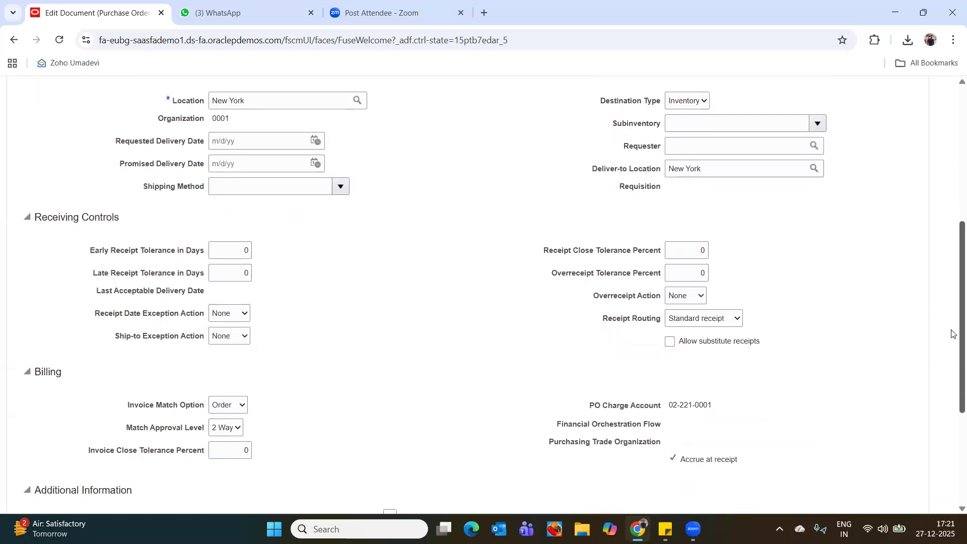
{"action": "left_click", "coordinate": [316, 141]}
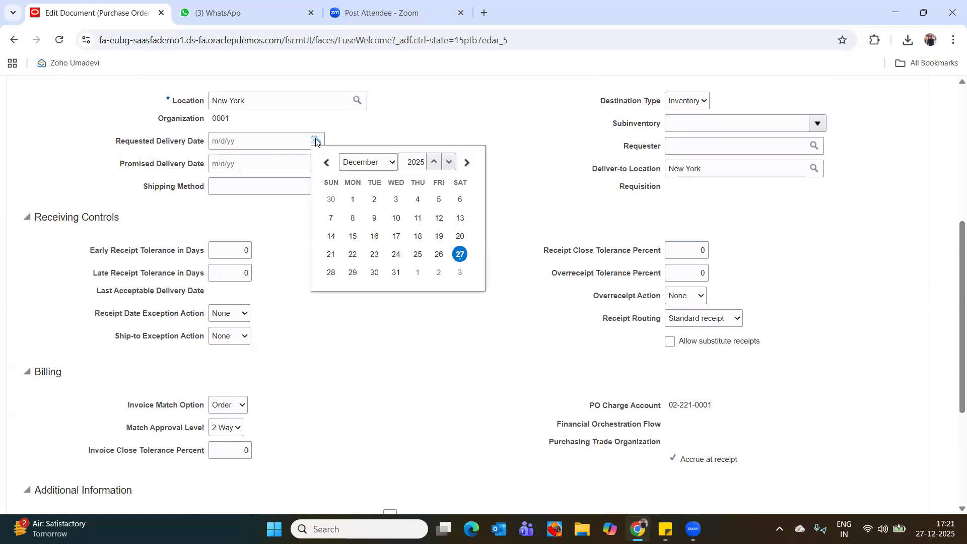
{"action": "left_click", "coordinate": [461, 256]}
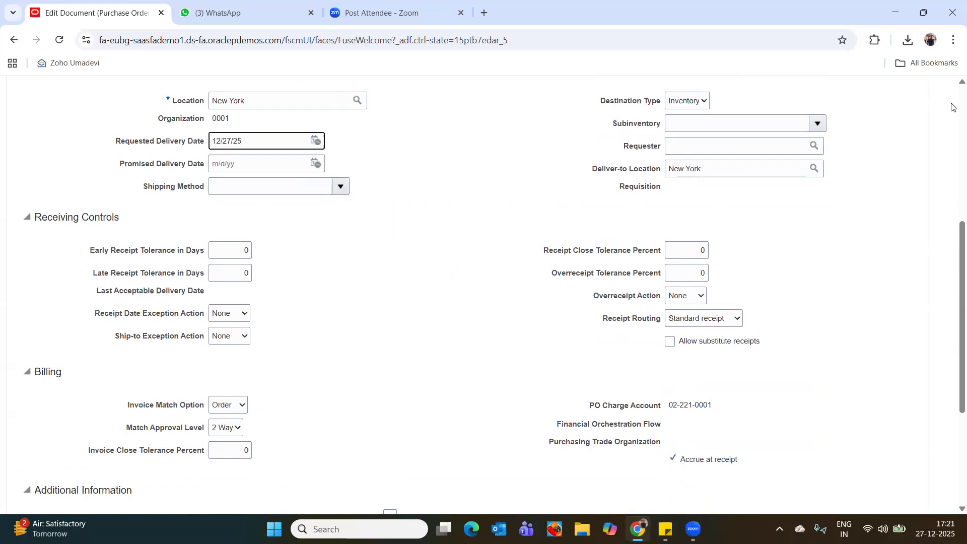
{"action": "scroll", "coordinate": [952, 107], "scroll_direction": "up", "scroll_amount": 6}
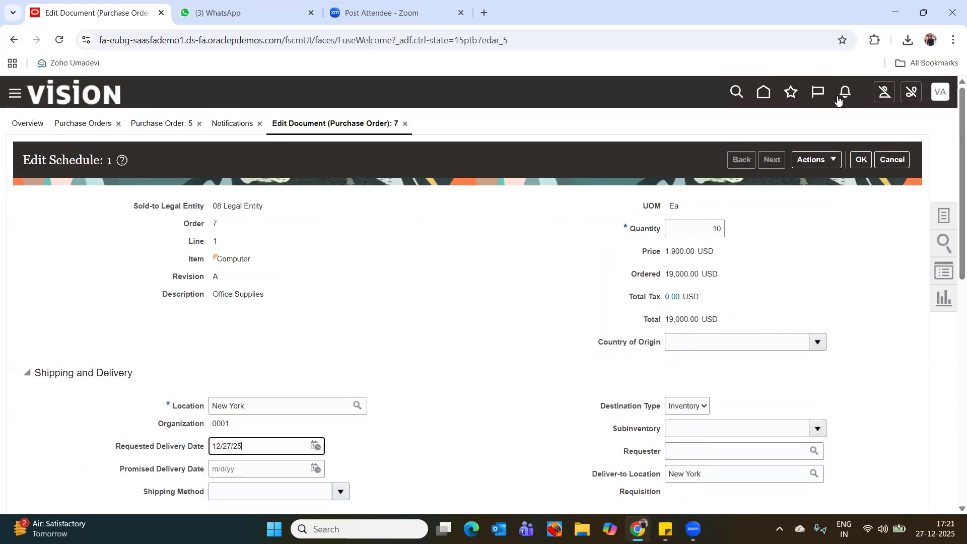
{"action": "left_click", "coordinate": [859, 159]}
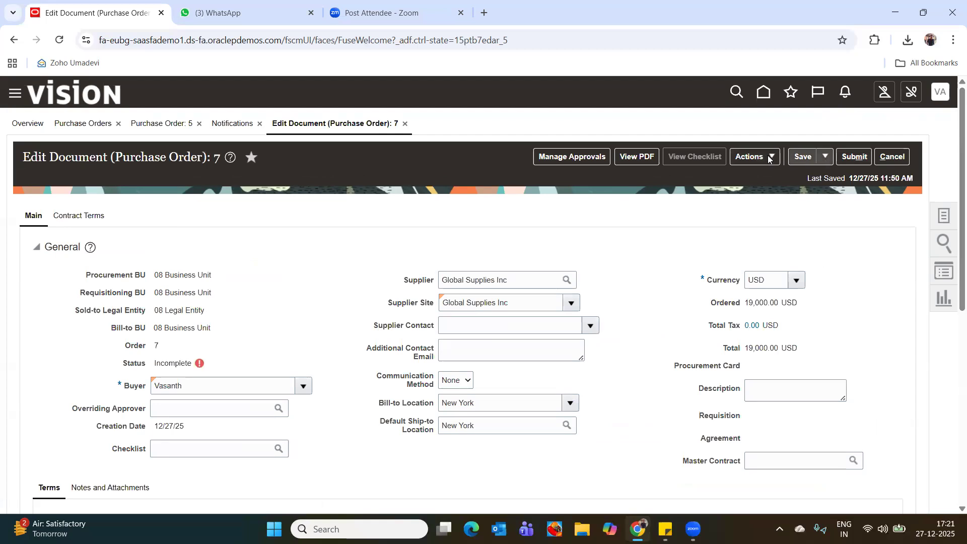
Rerun the validation of purchase order 7 and close its result.
{"action": "left_click", "coordinate": [758, 159]}
{"action": "left_click", "coordinate": [739, 242]}
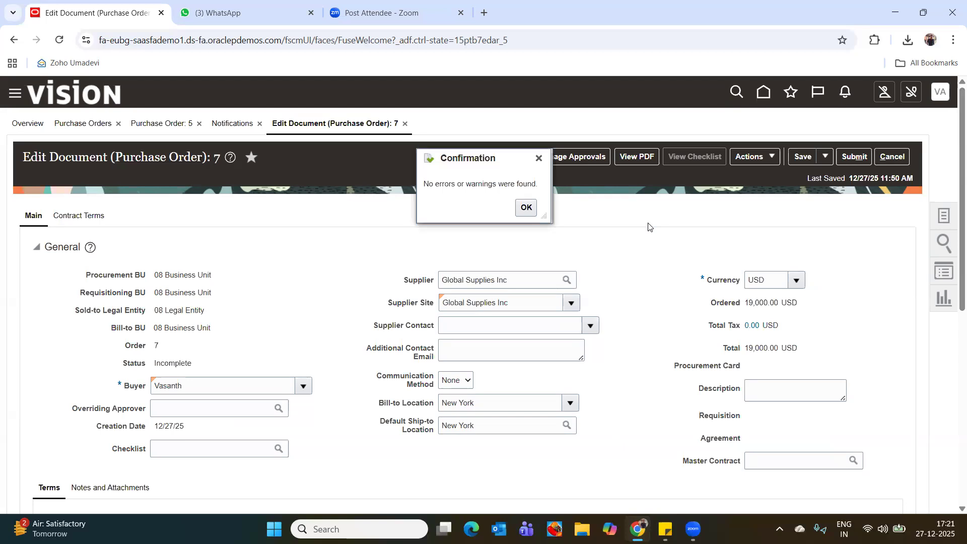
{"action": "left_click", "coordinate": [531, 209]}
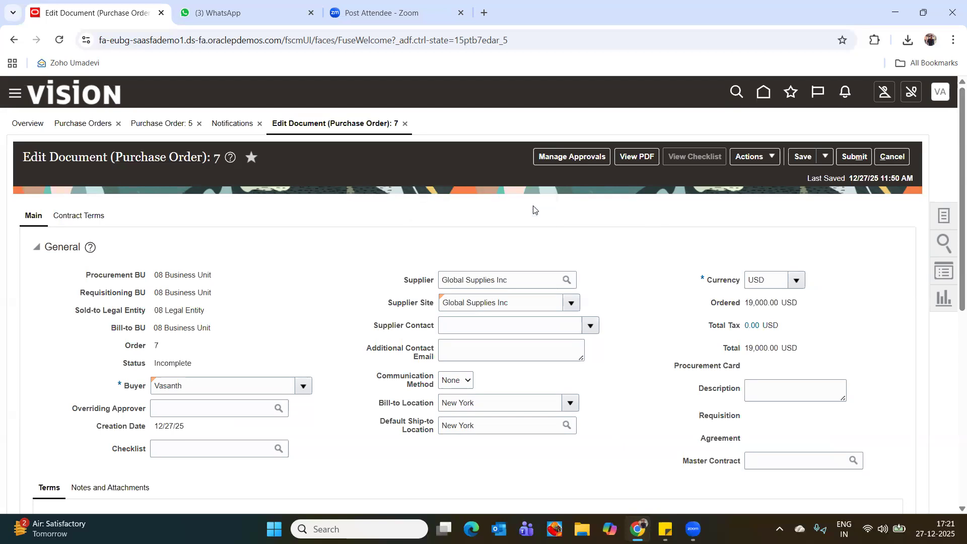
Check the approval routing of purchase order 7, including the error details, and submit the order for approval.
{"action": "left_click", "coordinate": [567, 157]}
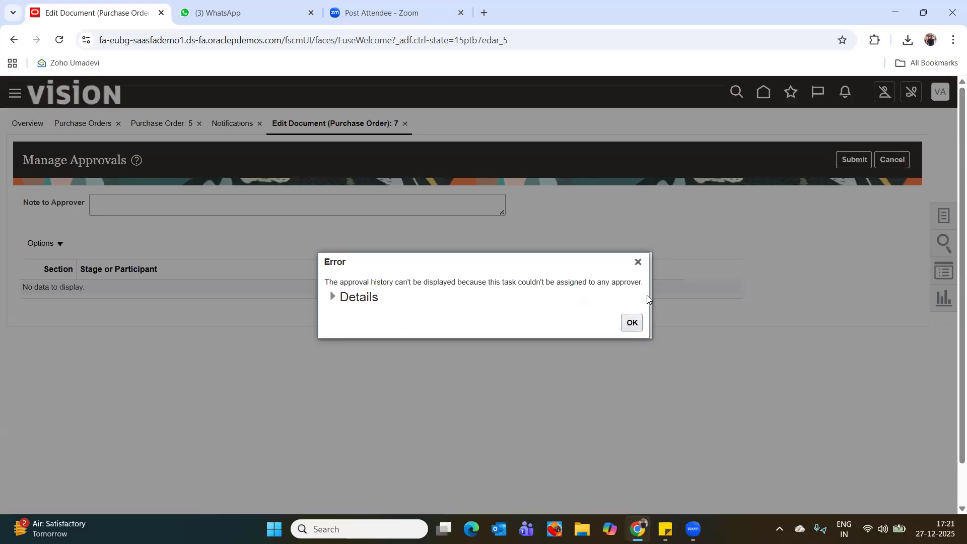
{"action": "left_click", "coordinate": [337, 297]}
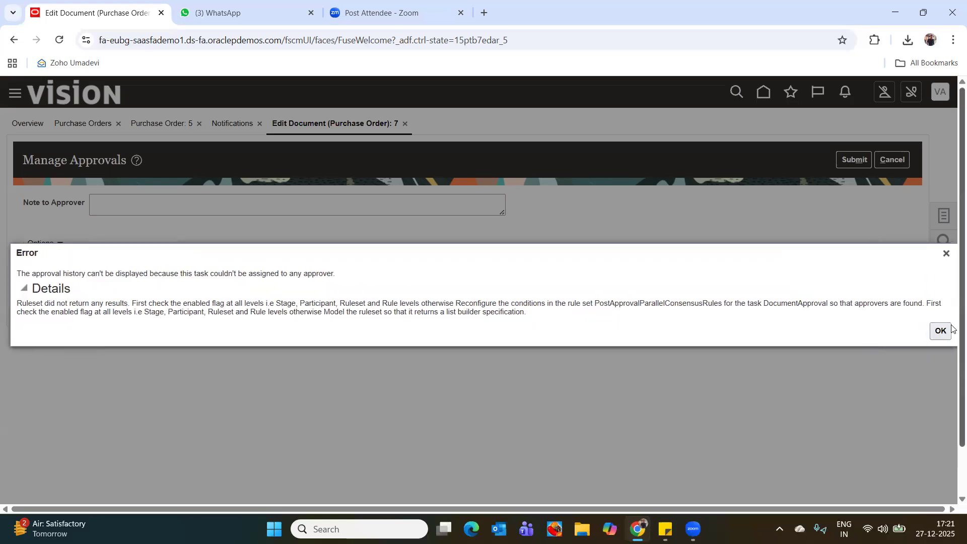
{"action": "left_click", "coordinate": [942, 332]}
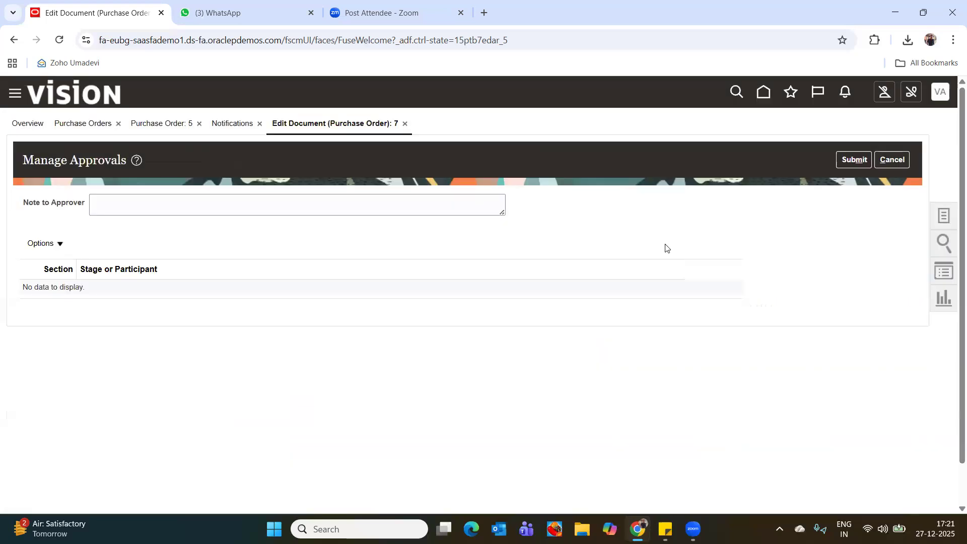
{"action": "left_click", "coordinate": [856, 161]}
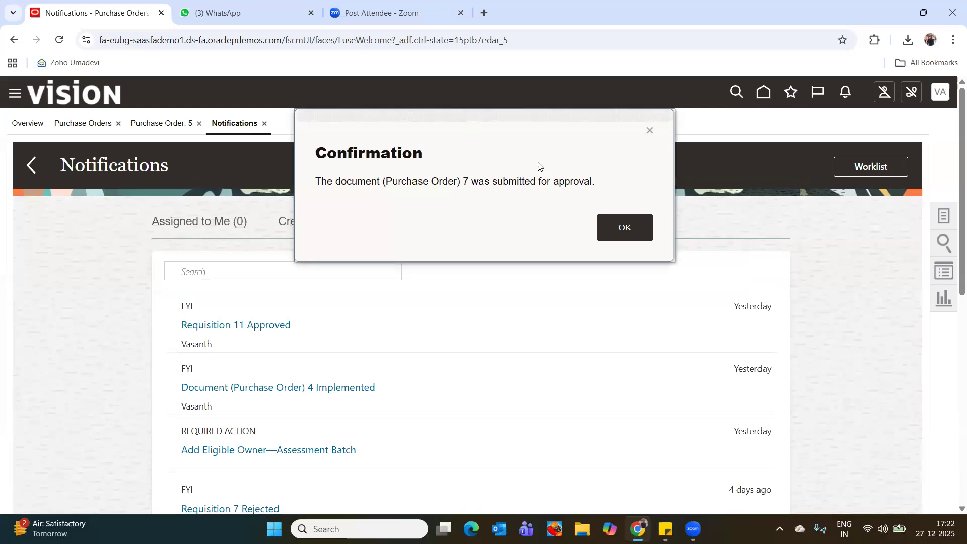
{"action": "left_click", "coordinate": [643, 228]}
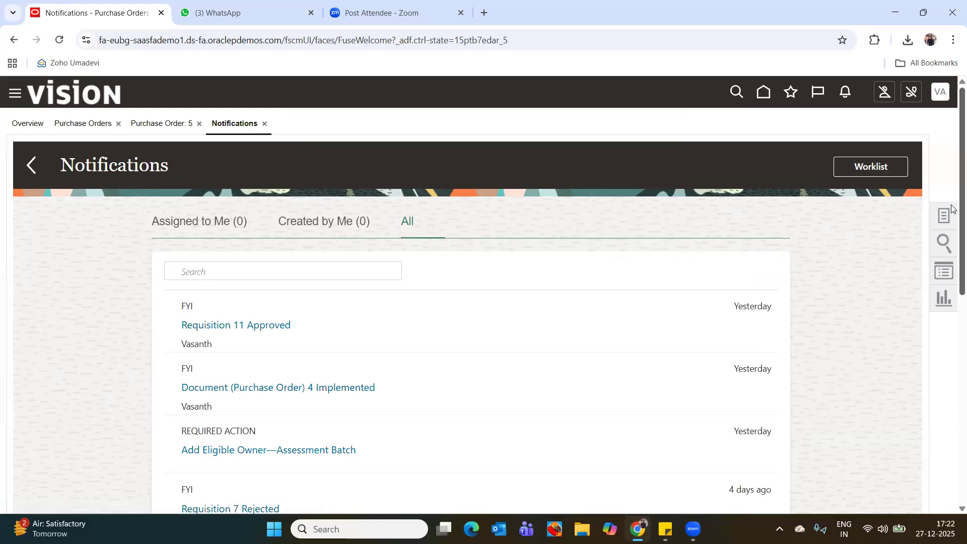
Look through all notifications, those assigned to the user and those created by the user, and close the open notification and purchase order pages.
{"action": "scroll", "coordinate": [952, 220], "scroll_direction": "down", "scroll_amount": 2}
{"action": "scroll", "coordinate": [952, 219], "scroll_direction": "down", "scroll_amount": 3}
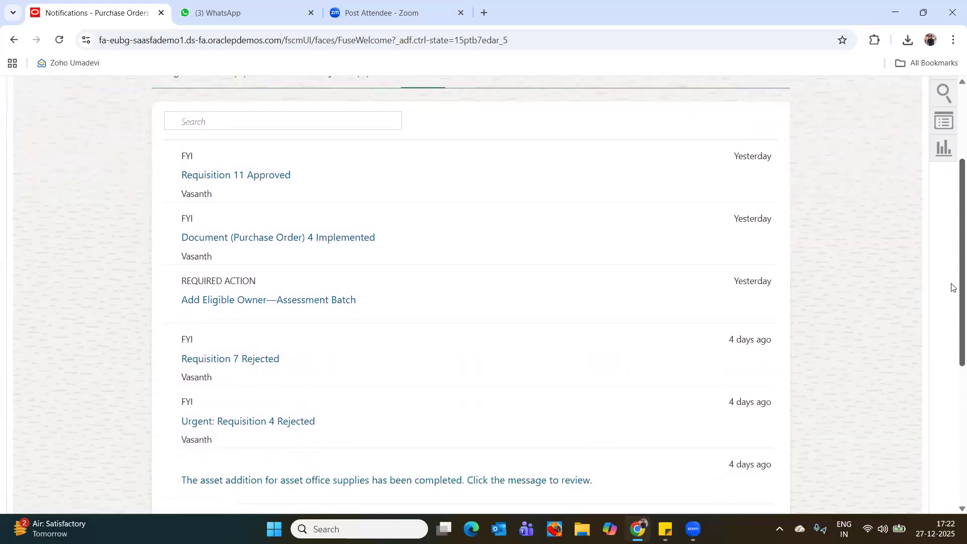
{"action": "scroll", "coordinate": [952, 244], "scroll_direction": "down", "scroll_amount": 1}
{"action": "scroll", "coordinate": [952, 244], "scroll_direction": "up", "scroll_amount": 4}
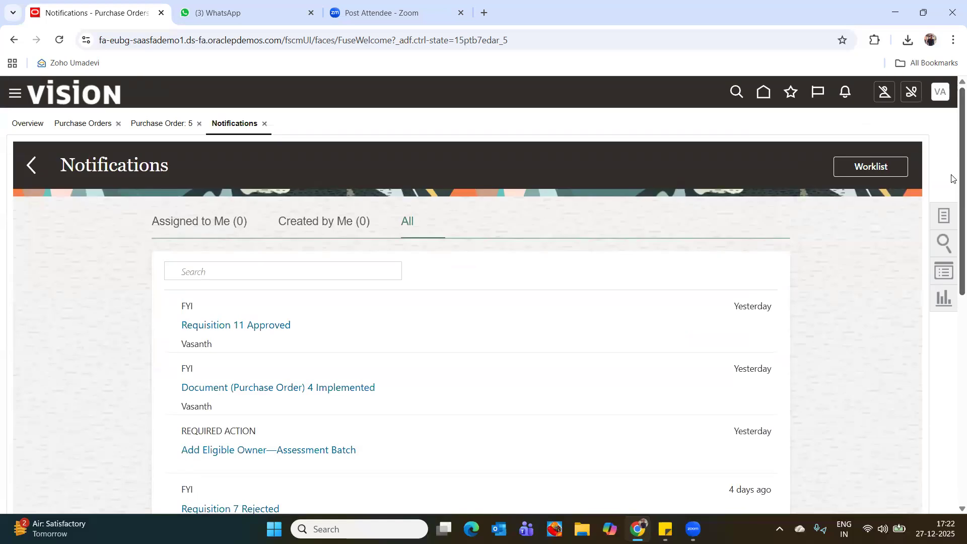
{"action": "left_click", "coordinate": [237, 226]}
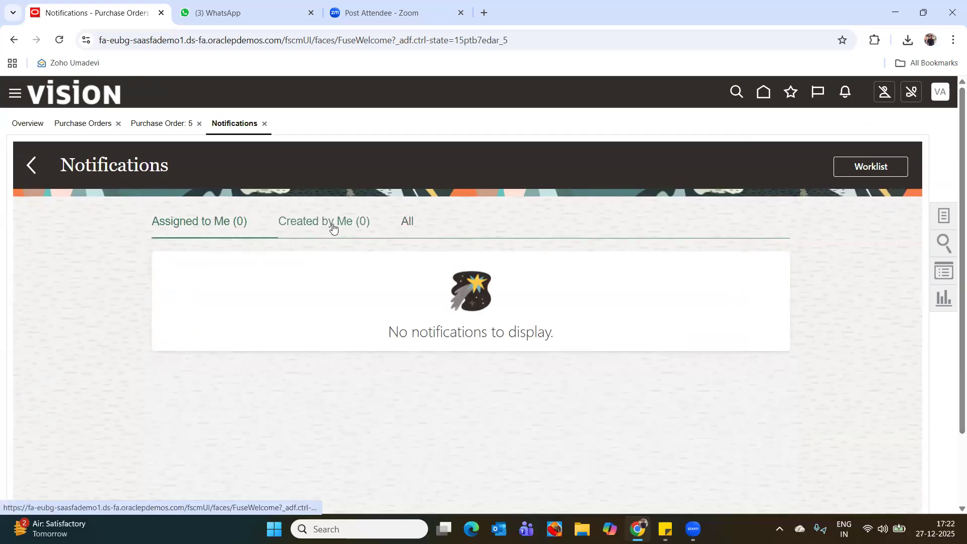
{"action": "left_click", "coordinate": [326, 222]}
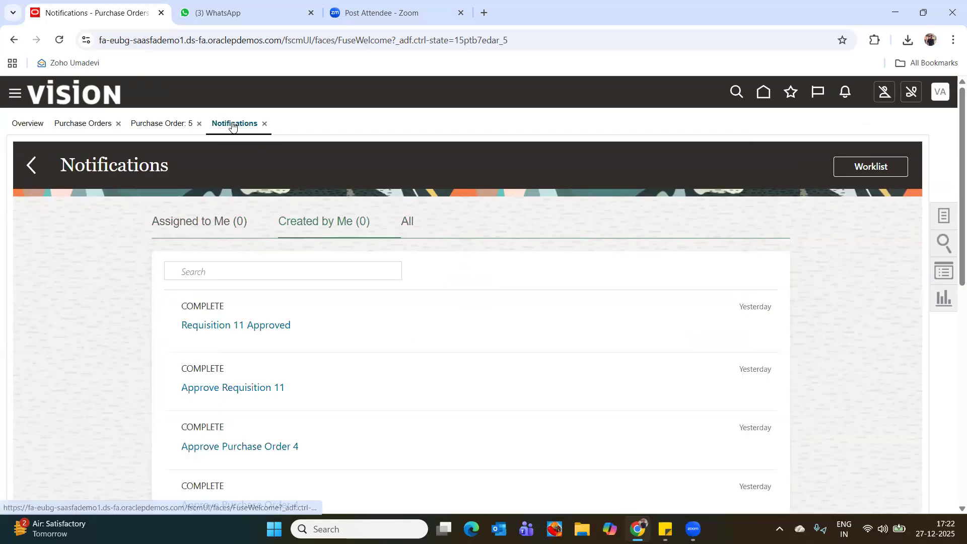
{"action": "left_click", "coordinate": [264, 125]}
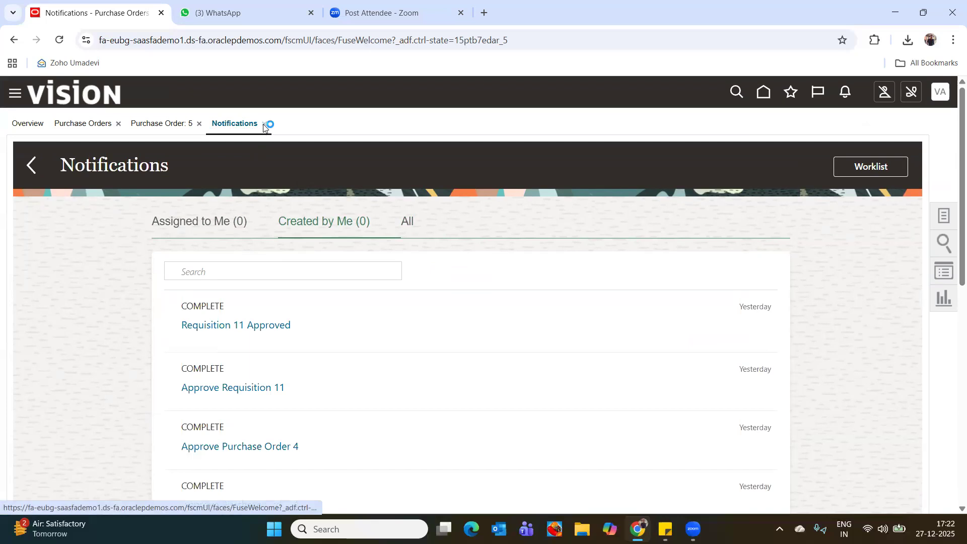
{"action": "left_click", "coordinate": [204, 128]}
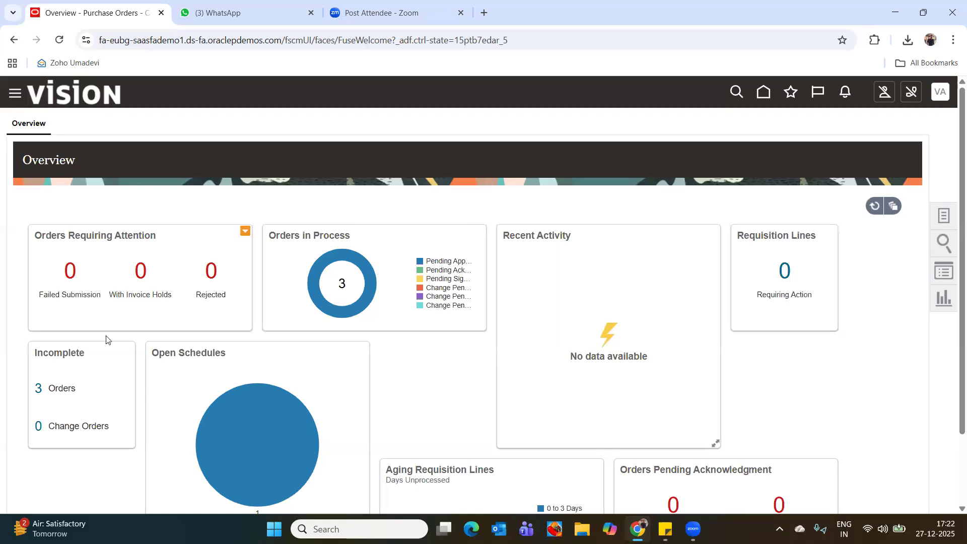
Review the incomplete orders and the details of purchase order 1, and return to the purchasing overview.
{"action": "left_click", "coordinate": [37, 388]}
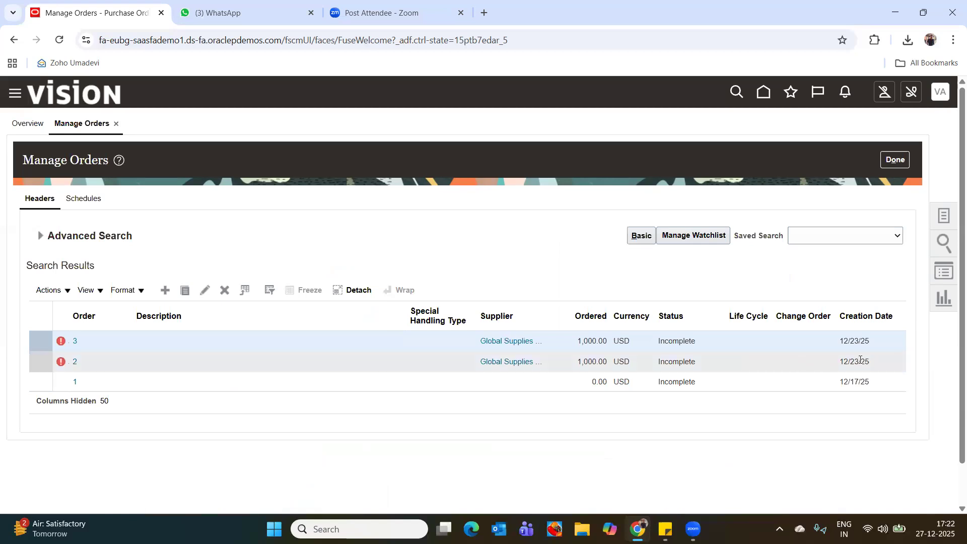
{"action": "left_click", "coordinate": [75, 382]}
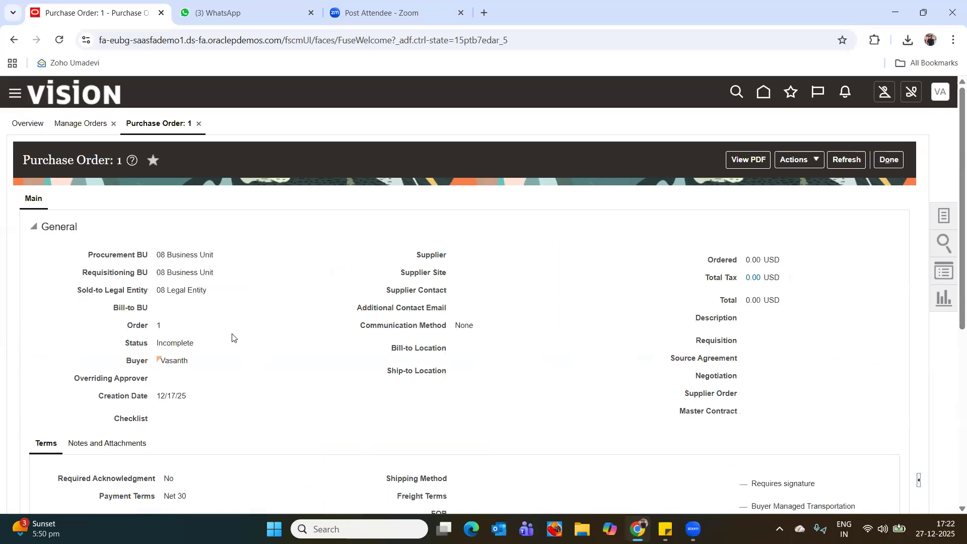
{"action": "left_click", "coordinate": [82, 125]}
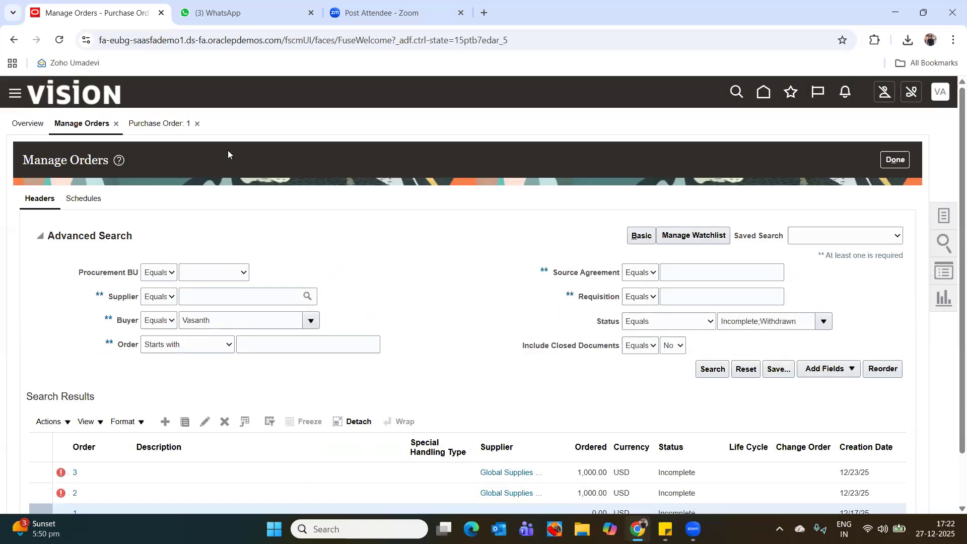
{"action": "left_click", "coordinate": [197, 123]}
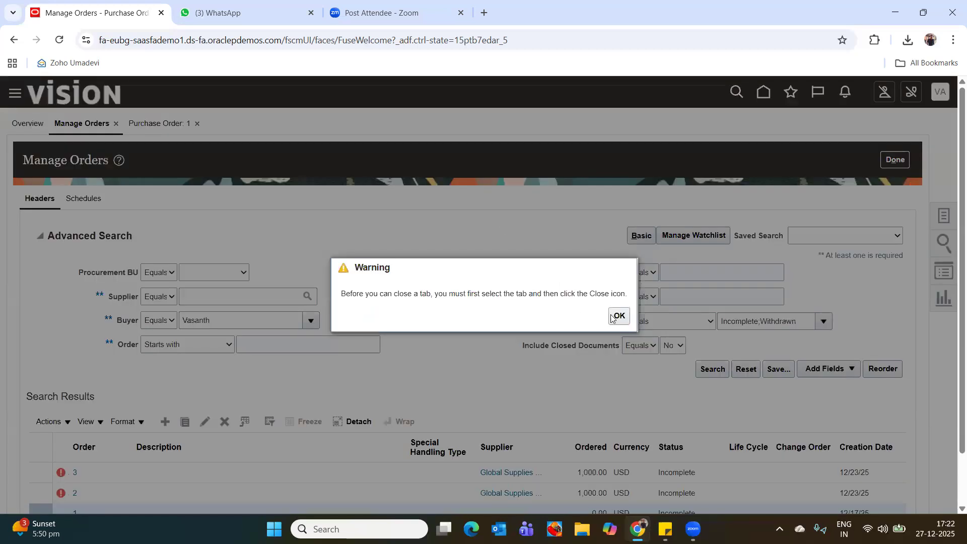
{"action": "left_click", "coordinate": [618, 316]}
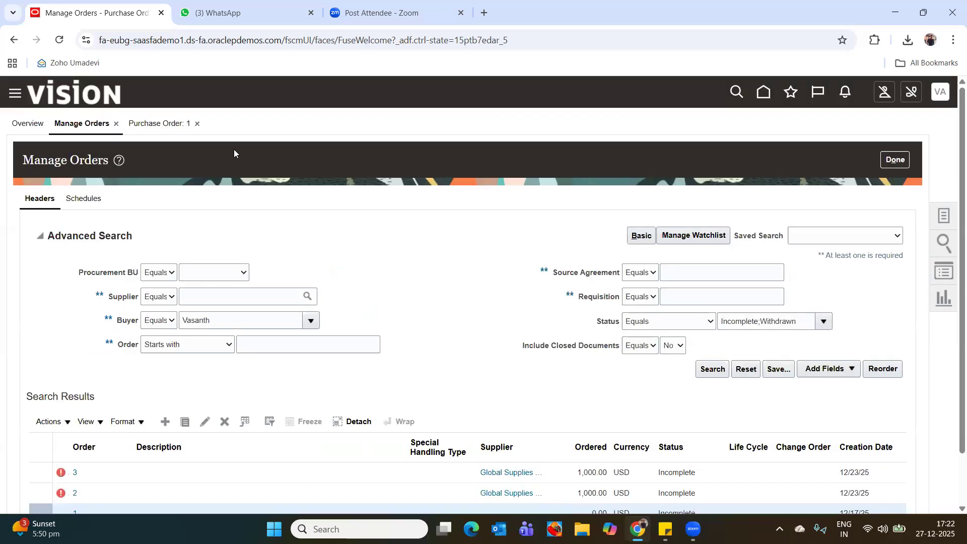
{"action": "left_click", "coordinate": [116, 125]}
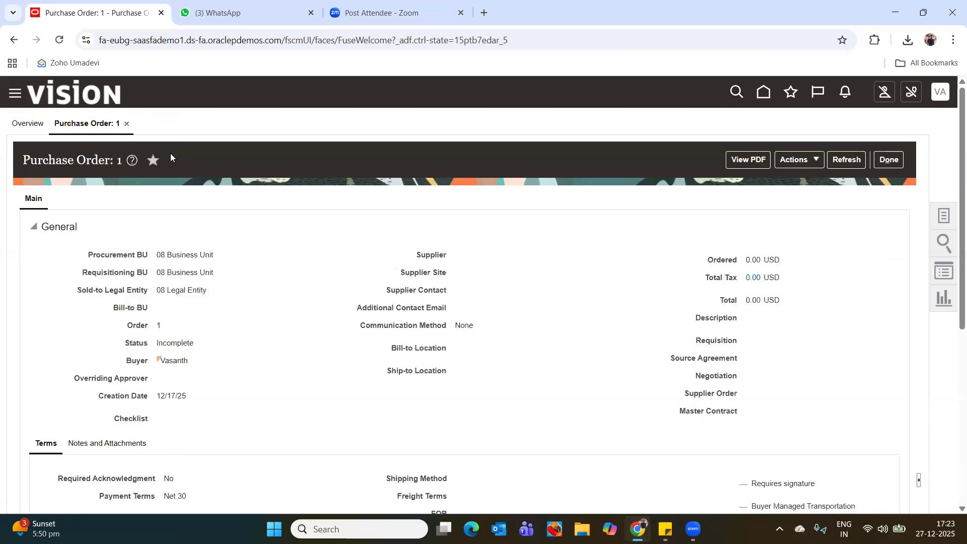
{"action": "left_click", "coordinate": [126, 126]}
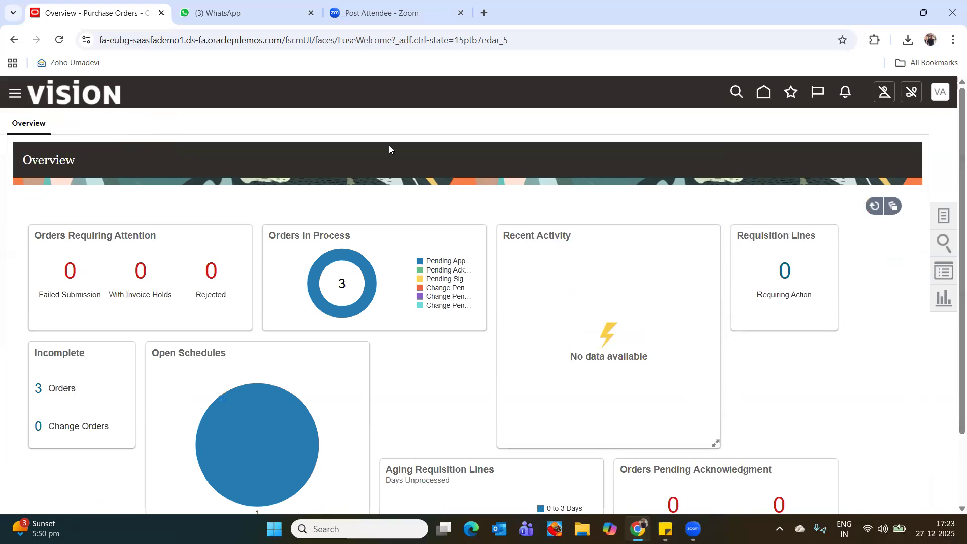
Search Manage Orders for all purchase orders of the supplier Global Supplies Inc.
{"action": "left_click", "coordinate": [945, 216]}
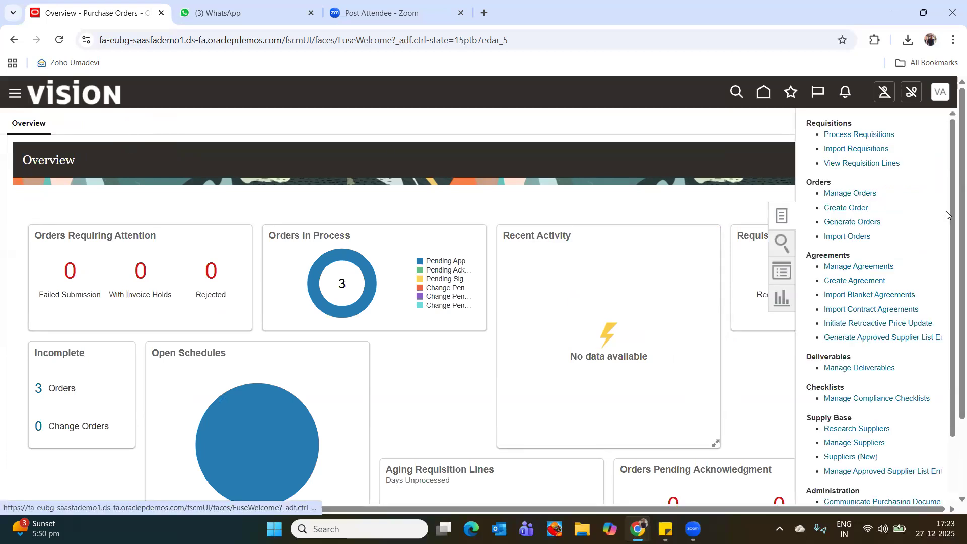
{"action": "left_click", "coordinate": [851, 194]}
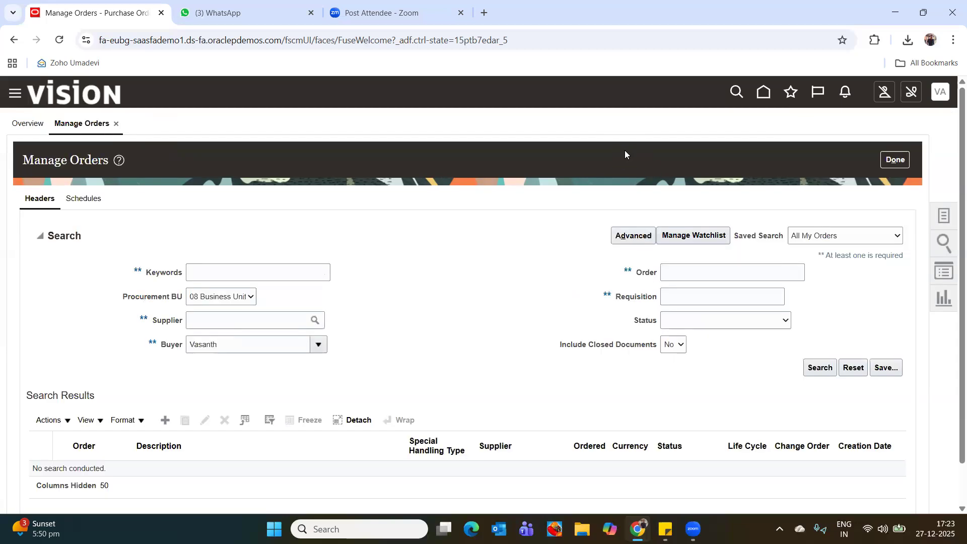
{"action": "left_click", "coordinate": [211, 325]}
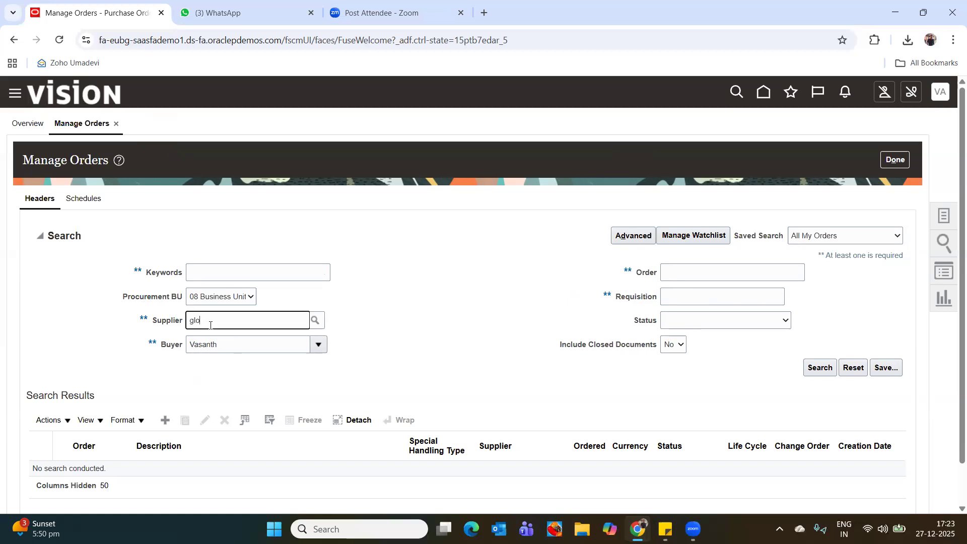
{"action": "type", "text": "global"}
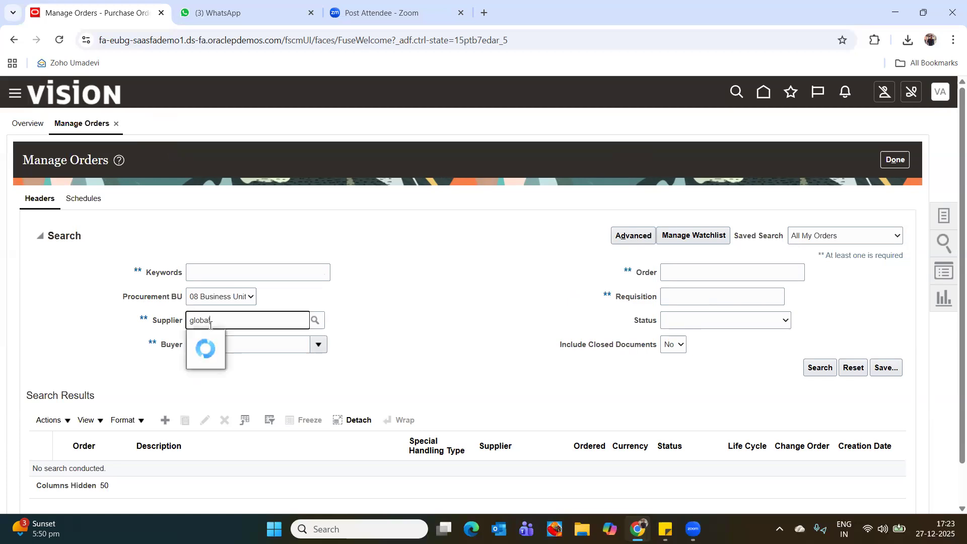
{"action": "left_click", "coordinate": [228, 341]}
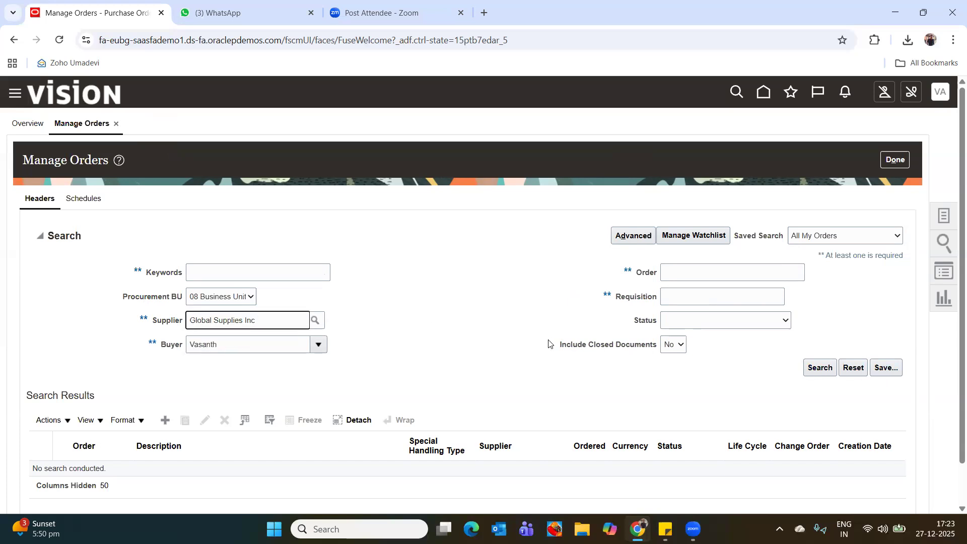
{"action": "left_click", "coordinate": [818, 369]}
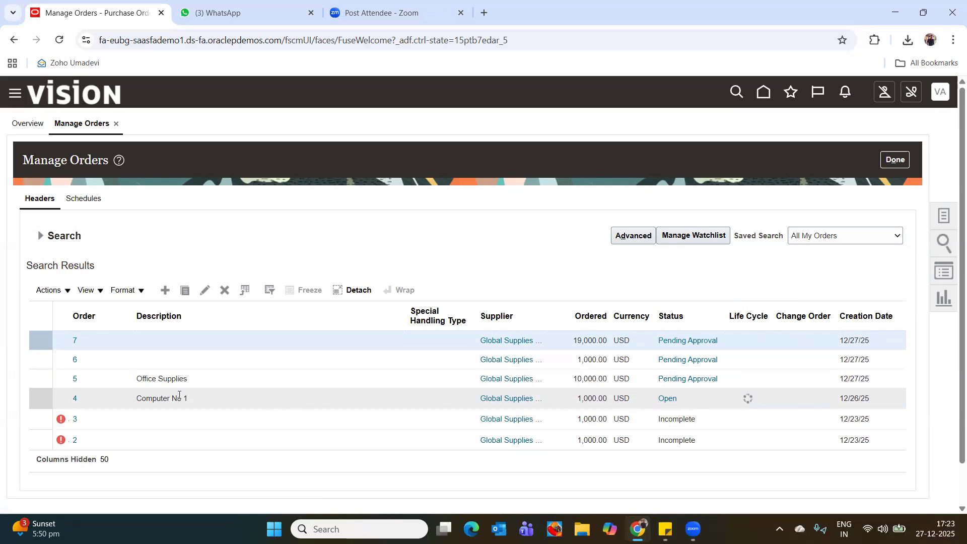
Check the document history of purchase order 4 and return to the list of orders.
{"action": "left_click", "coordinate": [668, 400]}
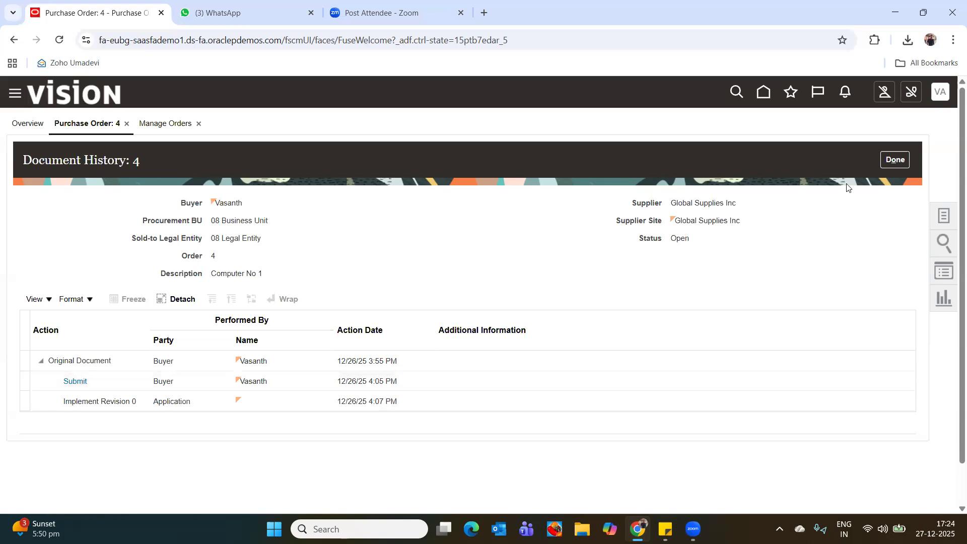
{"action": "left_click", "coordinate": [896, 160]}
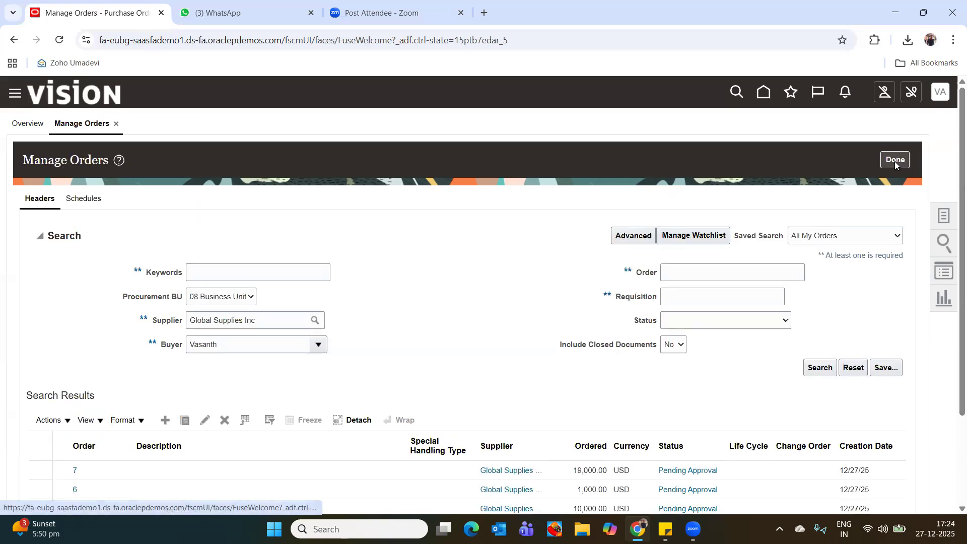
{"action": "scroll", "coordinate": [952, 384], "scroll_direction": "down", "scroll_amount": 3}
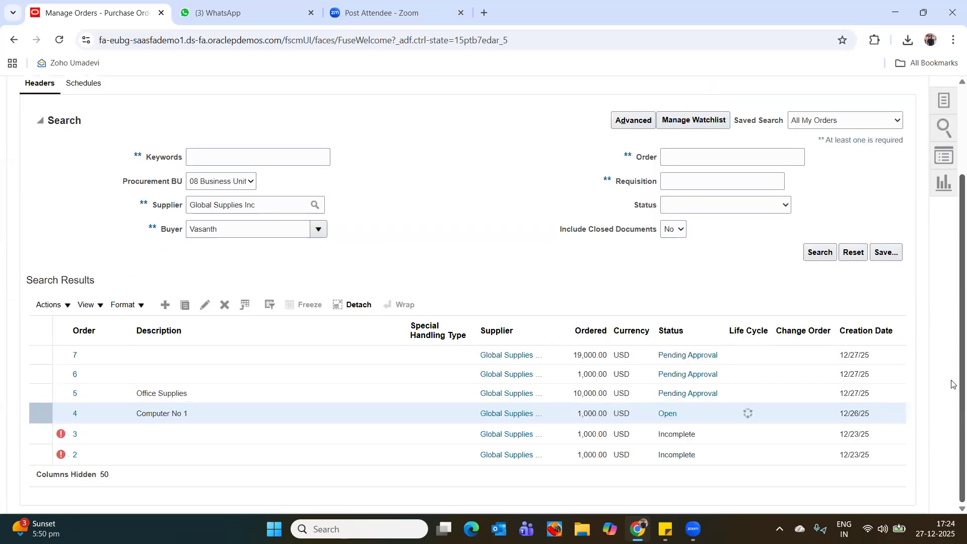
{"action": "left_click", "coordinate": [945, 102]}
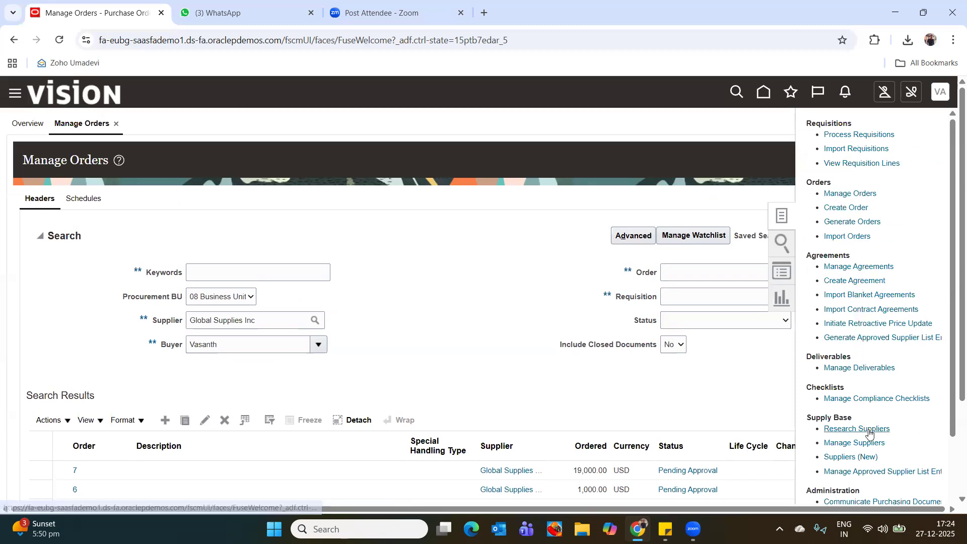
{"action": "left_click_drag", "start_coordinate": [952, 418], "coordinate": [952, 477]}
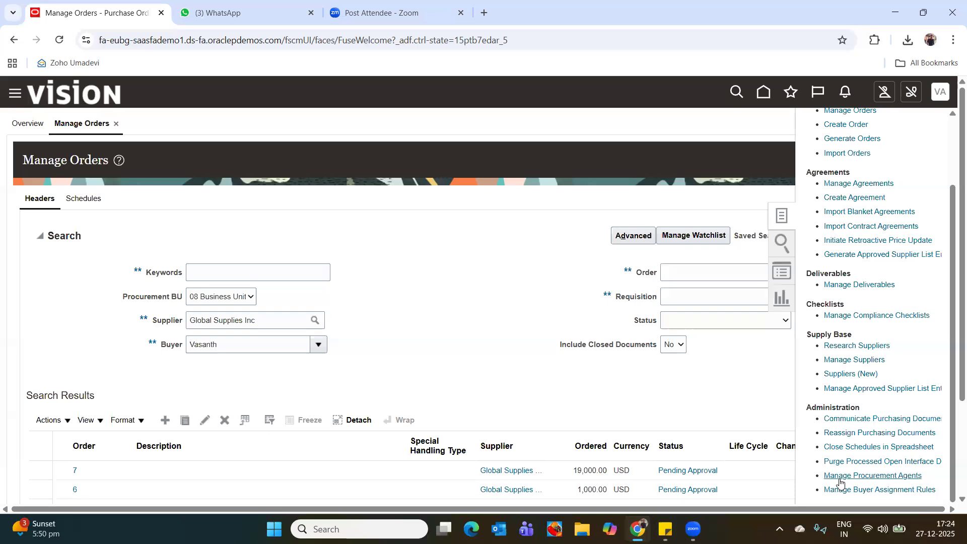
{"action": "left_click", "coordinate": [544, 279]}
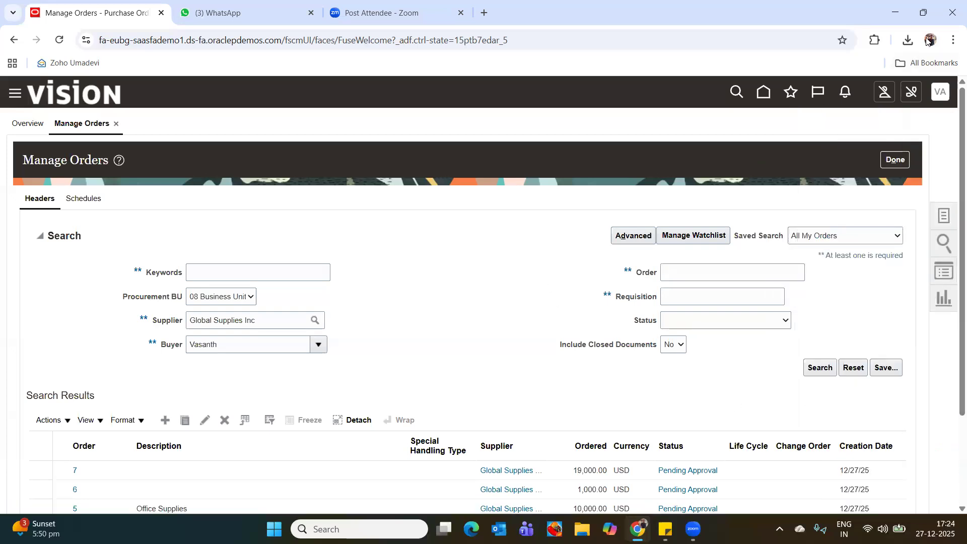
Leave the order list and begin scheduling a new process in the Scheduled Processes work area.
{"action": "left_click", "coordinate": [894, 162]}
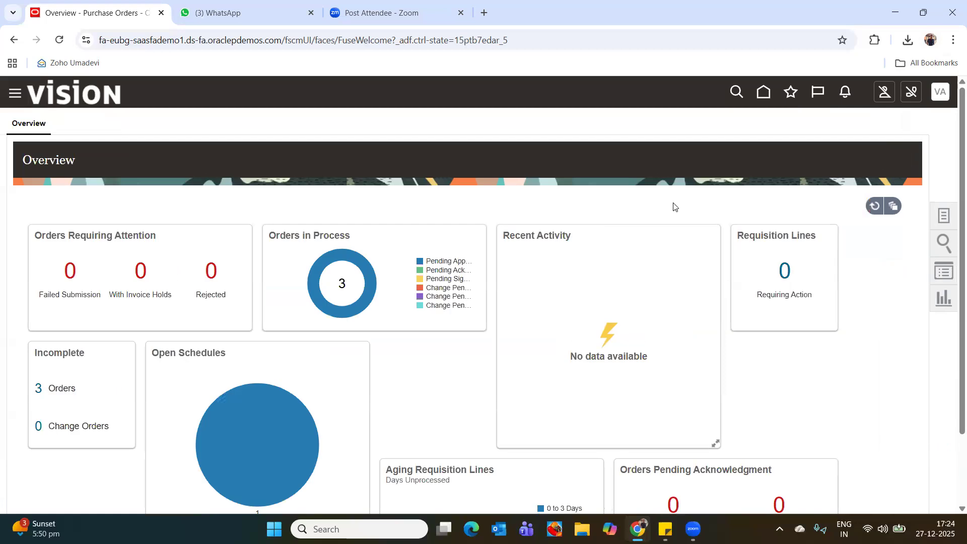
{"action": "left_click", "coordinate": [14, 94]}
{"action": "scroll", "coordinate": [101, 424], "scroll_direction": "down", "scroll_amount": 3}
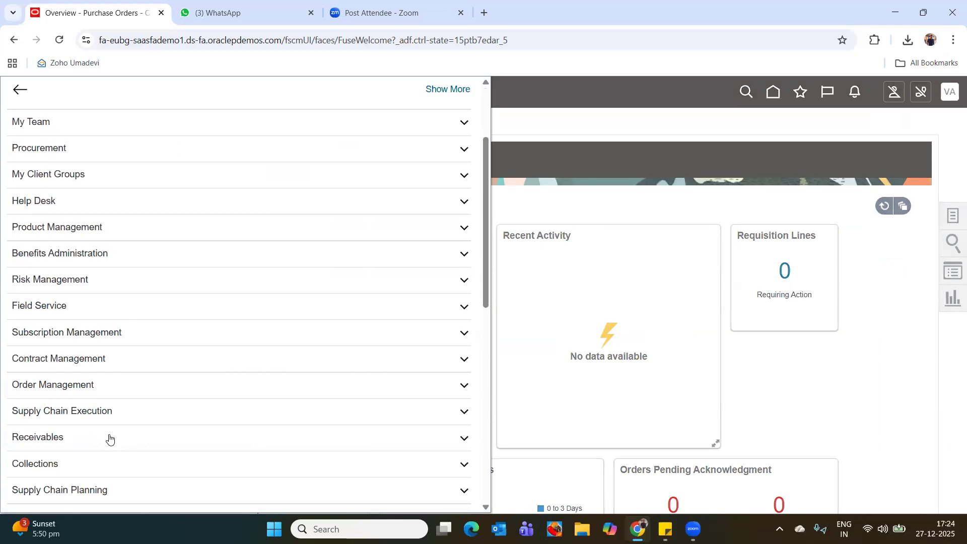
{"action": "scroll", "coordinate": [110, 440], "scroll_direction": "down", "scroll_amount": 8}
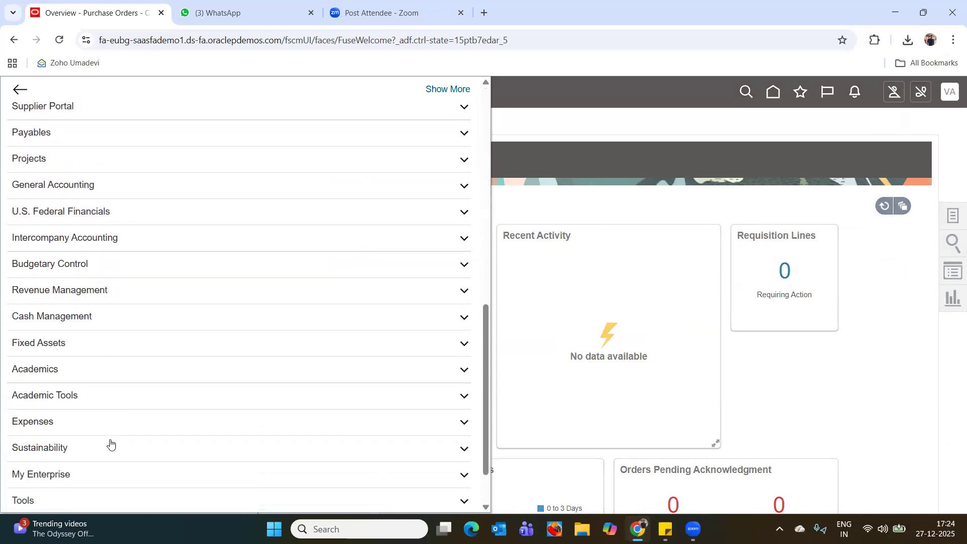
{"action": "scroll", "coordinate": [109, 444], "scroll_direction": "down", "scroll_amount": 2}
{"action": "left_click", "coordinate": [92, 423]}
{"action": "scroll", "coordinate": [121, 426], "scroll_direction": "down", "scroll_amount": 3}
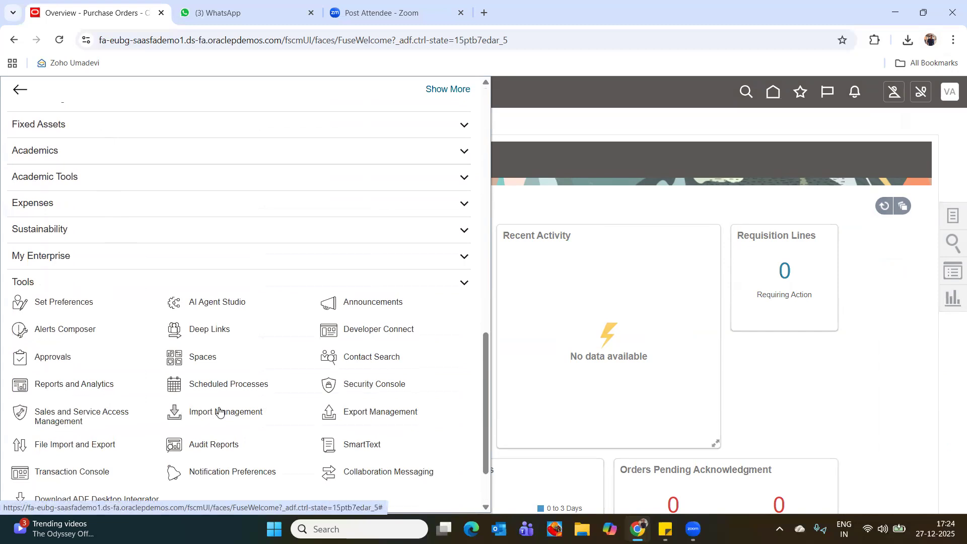
{"action": "left_click", "coordinate": [222, 387]}
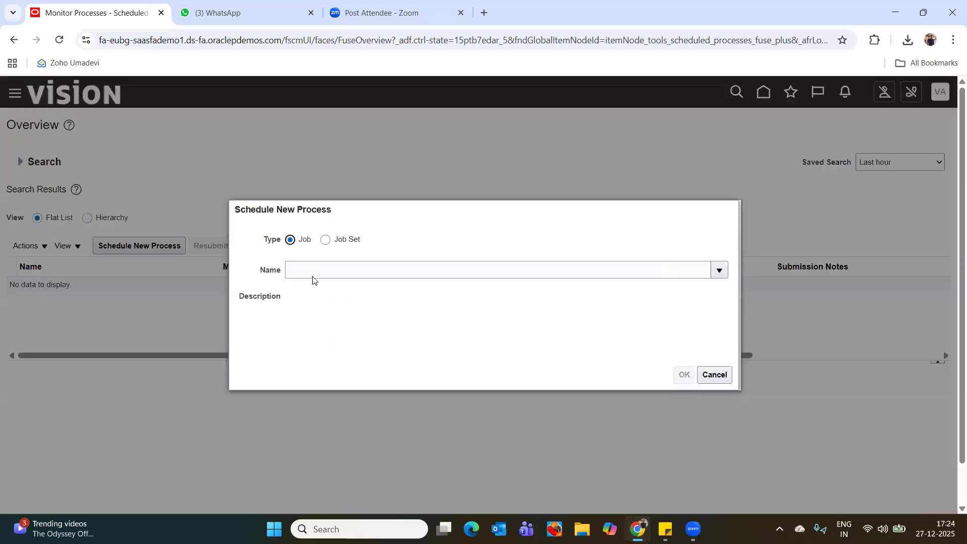
Look up the new process's name with the terms pay and receipt, and search the full list of process names for pay.
{"action": "left_click", "coordinate": [315, 270]}
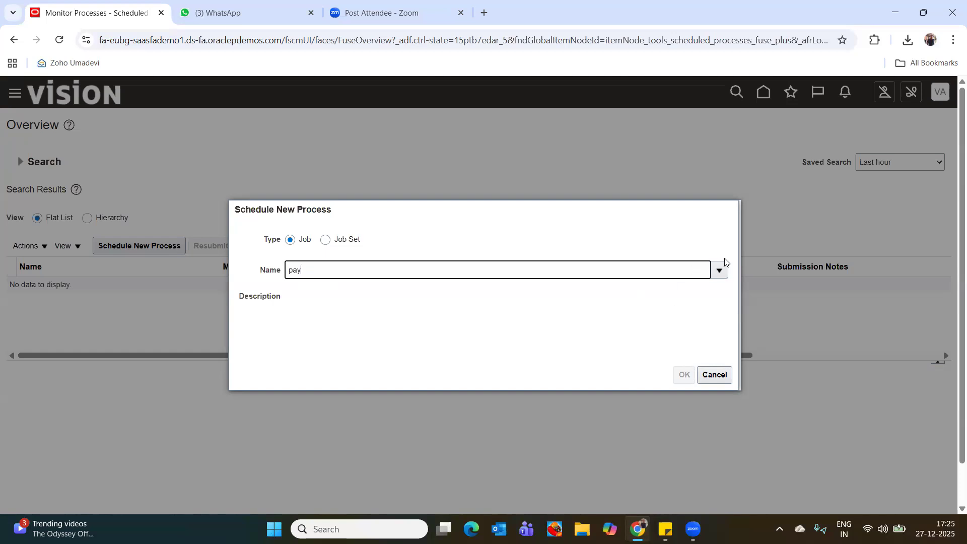
{"action": "left_click", "coordinate": [719, 270]}
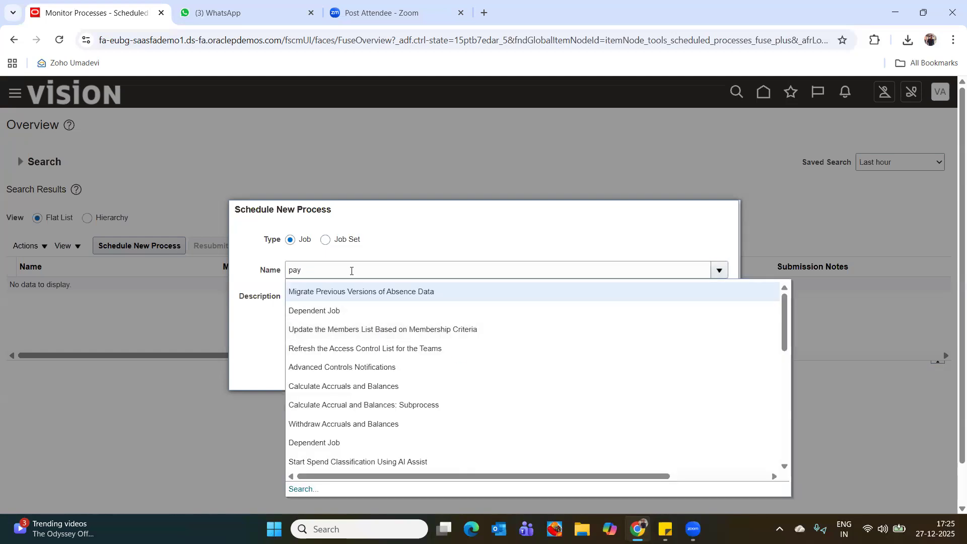
{"action": "left_click", "coordinate": [351, 271]}
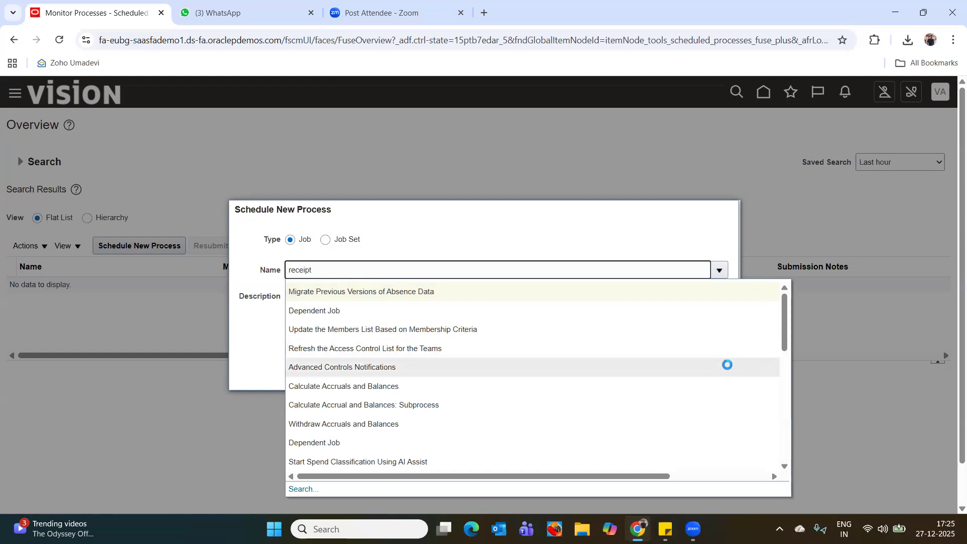
{"action": "scroll", "coordinate": [667, 395], "scroll_direction": "down", "scroll_amount": 5}
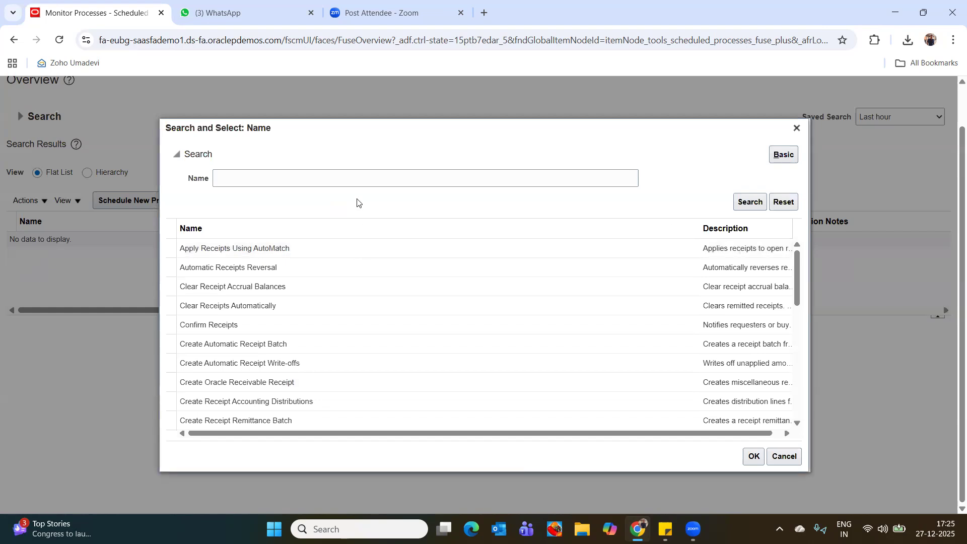
{"action": "left_click", "coordinate": [354, 178]}
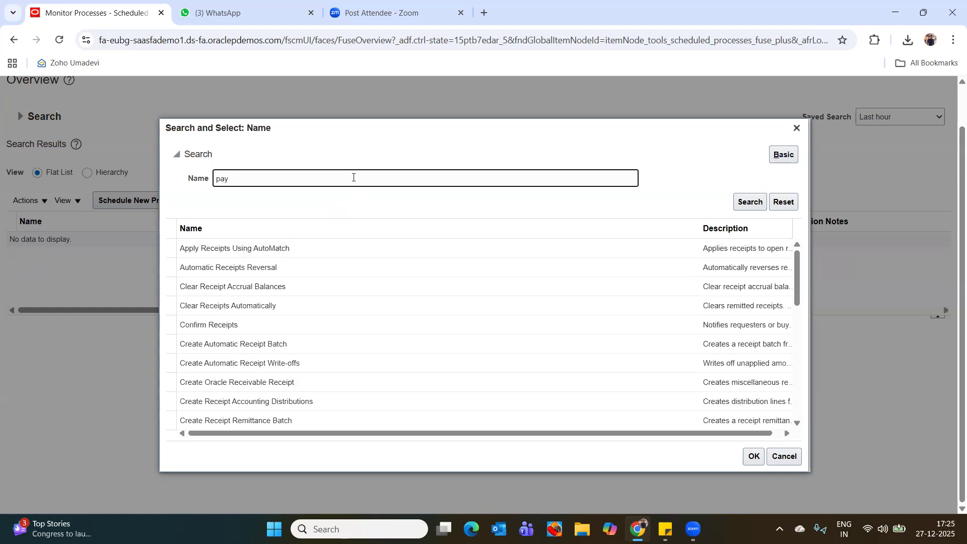
{"action": "left_click", "coordinate": [750, 202]}
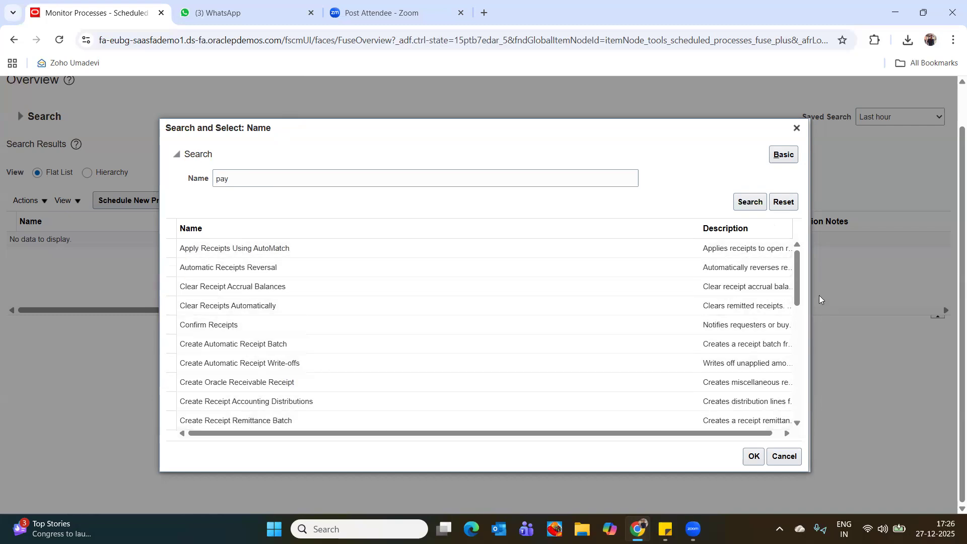
Search the process names for receipt and look through the receipt-related processes.
{"action": "left_click", "coordinate": [231, 177]}
{"action": "key", "text": "ctrl+a"}
{"action": "type", "text": "r"}
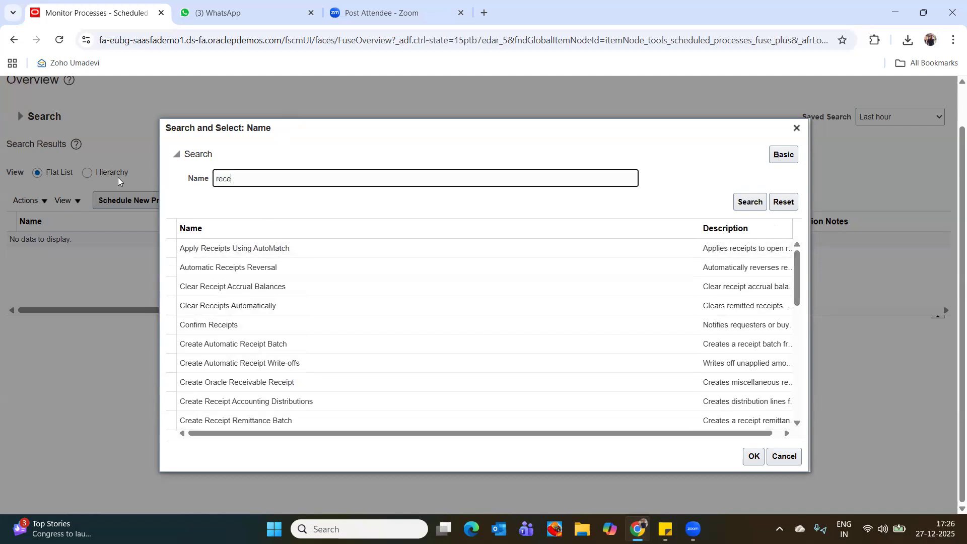
{"action": "type", "text": "eceipt"}
{"action": "left_click", "coordinate": [750, 201]}
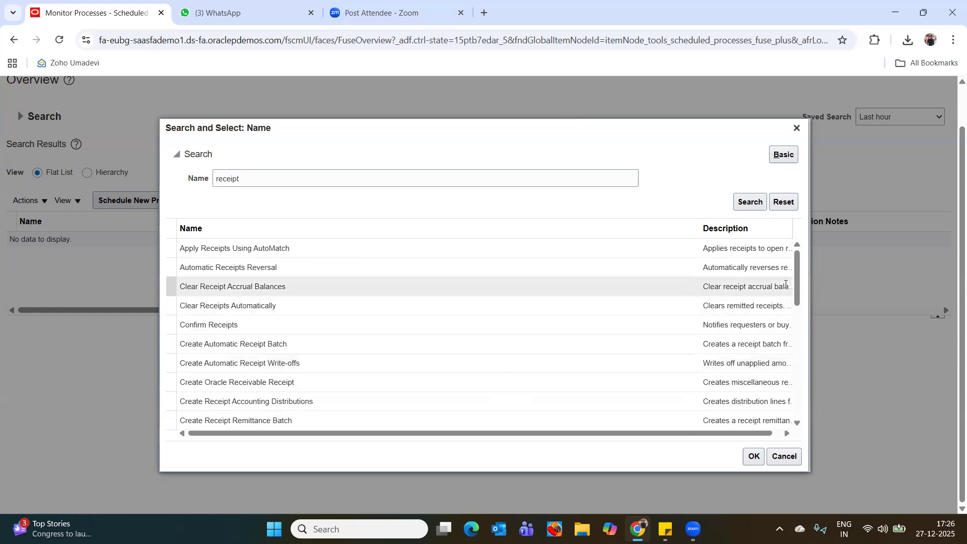
{"action": "left_click_drag", "start_coordinate": [797, 273], "coordinate": [816, 399]}
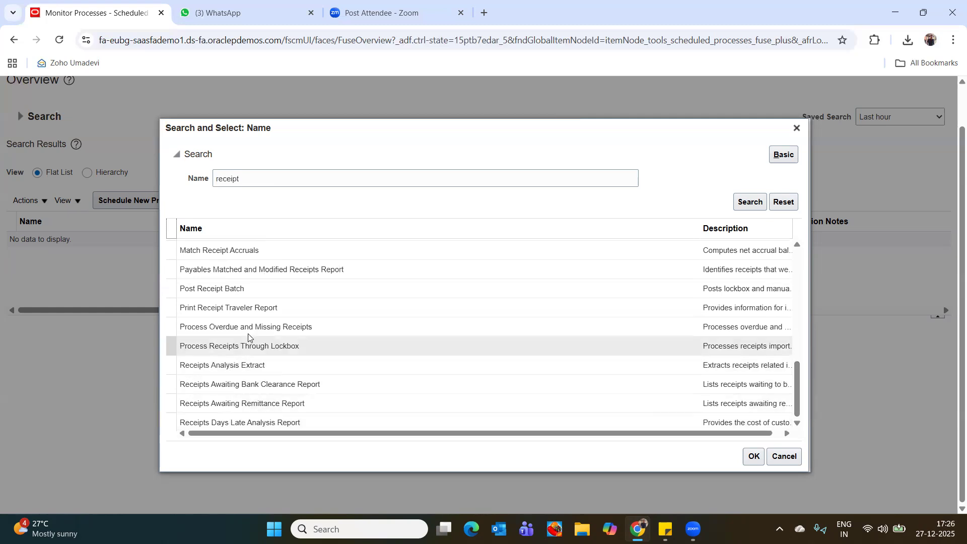
Search the process names for Invoice, and abandon scheduling the new process.
{"action": "left_click", "coordinate": [267, 177]}
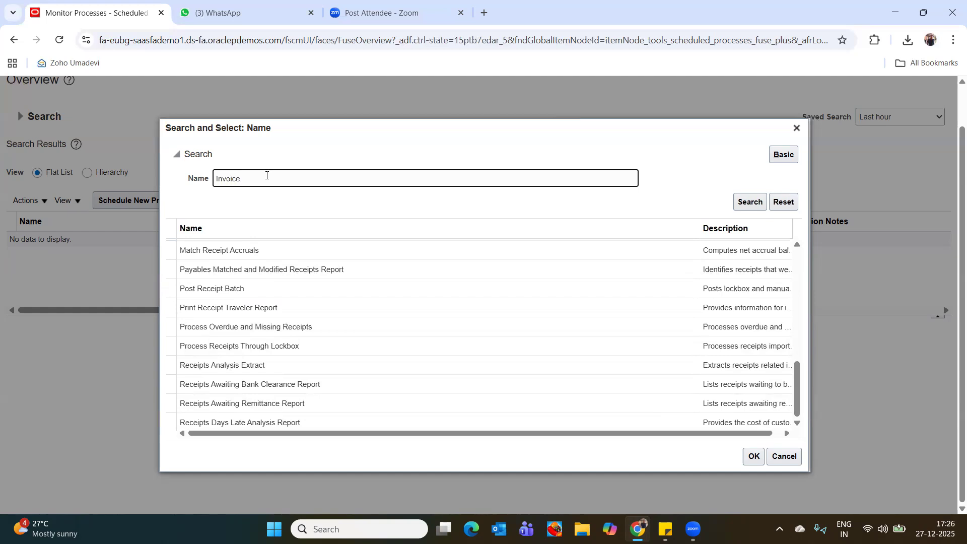
{"action": "type", "text": "Invoice"}
{"action": "left_click", "coordinate": [751, 201]}
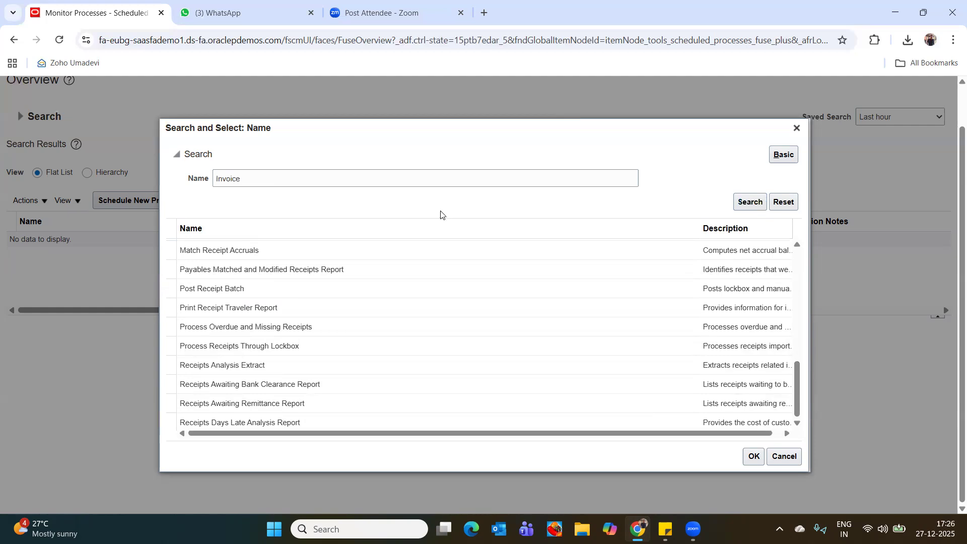
{"action": "left_click", "coordinate": [797, 129]}
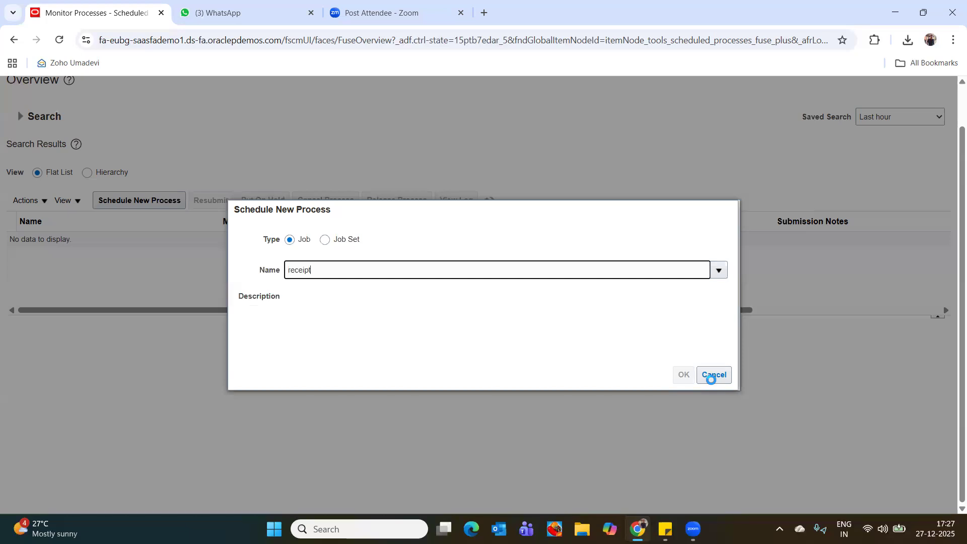
{"action": "key", "text": "Escape"}
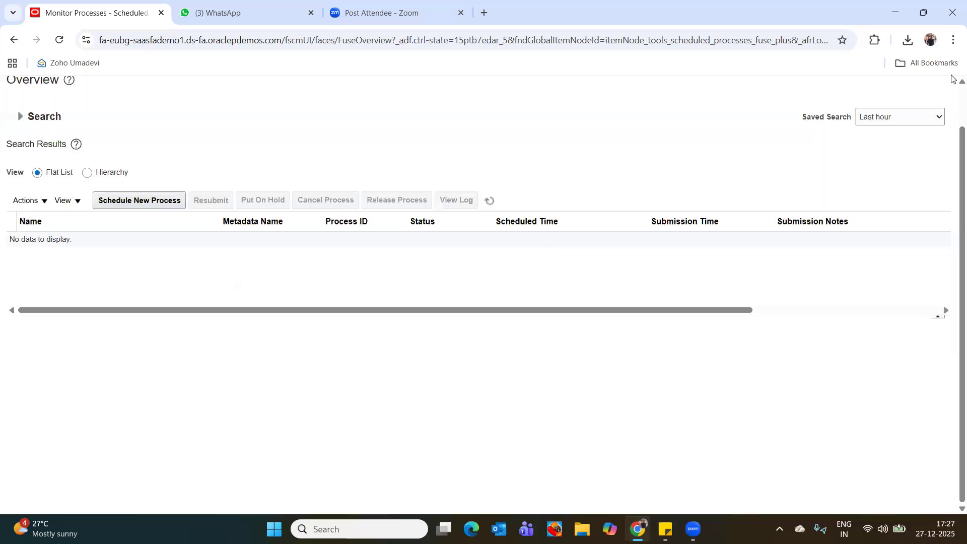
{"action": "scroll", "coordinate": [952, 96], "scroll_direction": "up", "scroll_amount": 1}
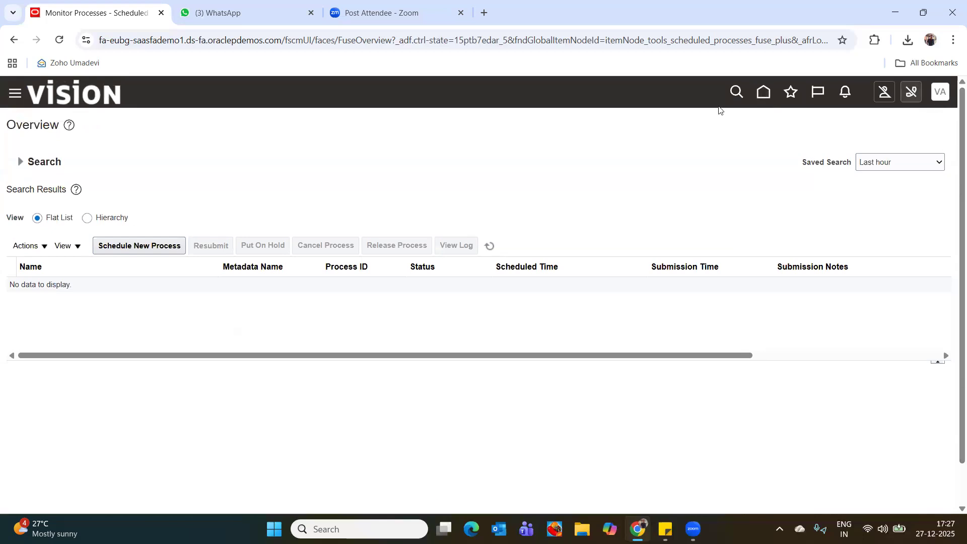
Open My Receipts for Procurement from the home page and search the orders to receive for 4.
{"action": "left_click", "coordinate": [763, 93]}
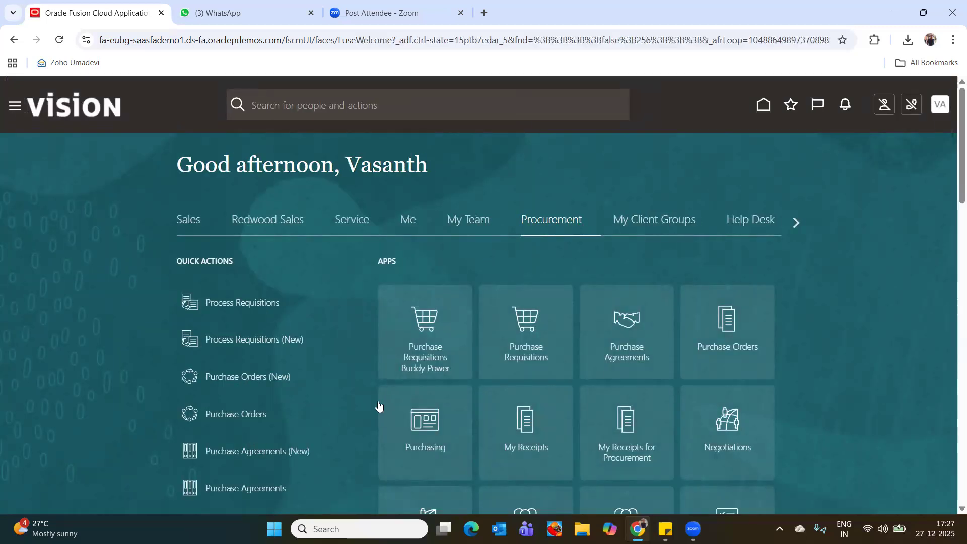
{"action": "left_click", "coordinate": [627, 421]}
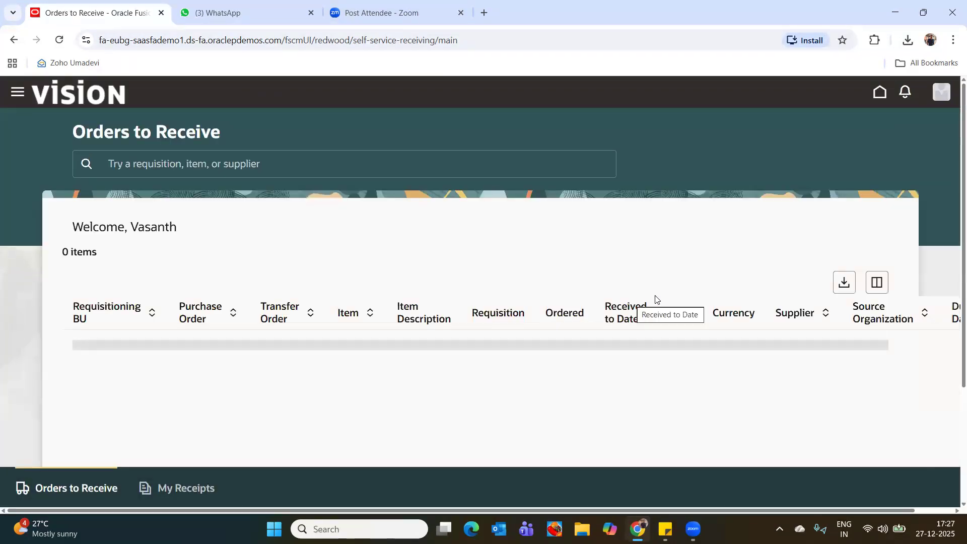
{"action": "scroll", "coordinate": [645, 317], "scroll_direction": "down", "scroll_amount": 5}
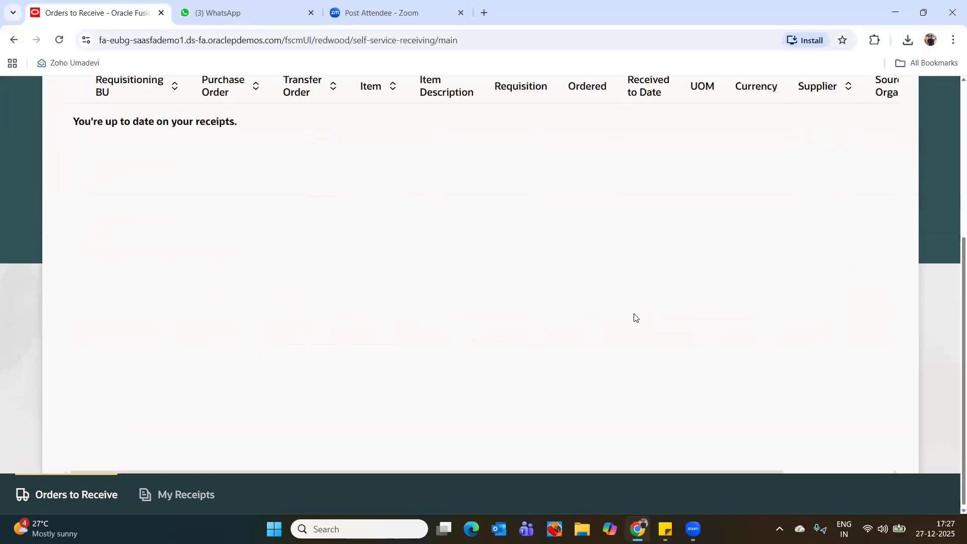
{"action": "scroll", "coordinate": [633, 315], "scroll_direction": "up", "scroll_amount": 5}
{"action": "left_click", "coordinate": [253, 165]}
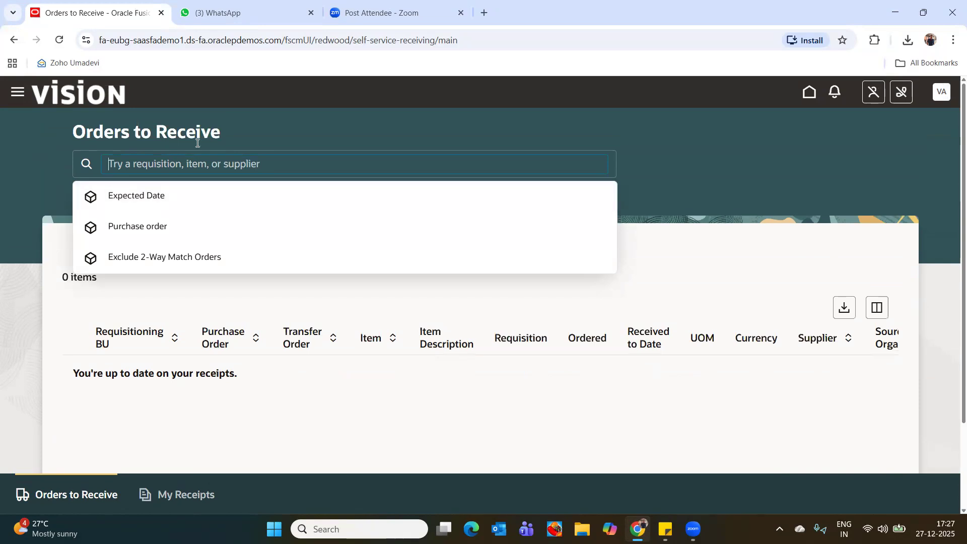
{"action": "type", "text": "4"}
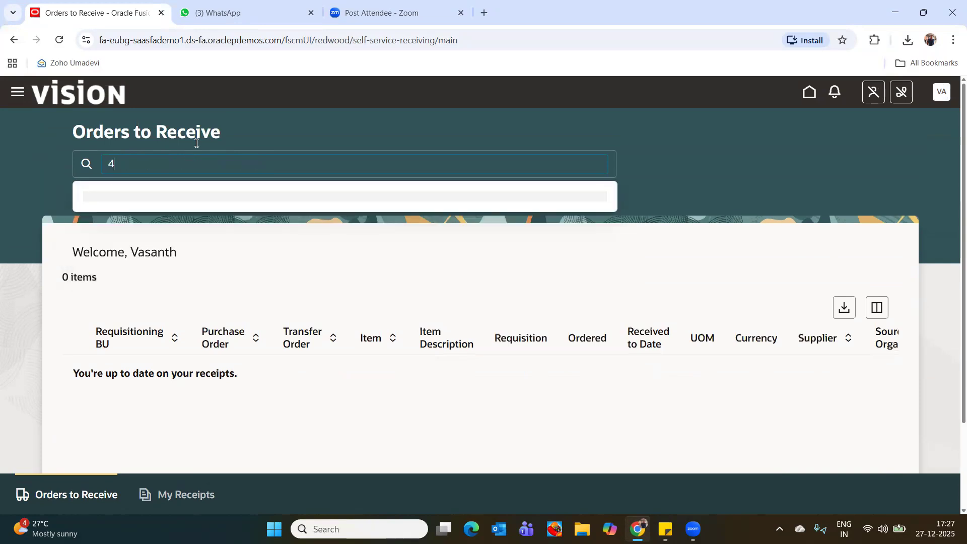
{"action": "key", "text": "Return"}
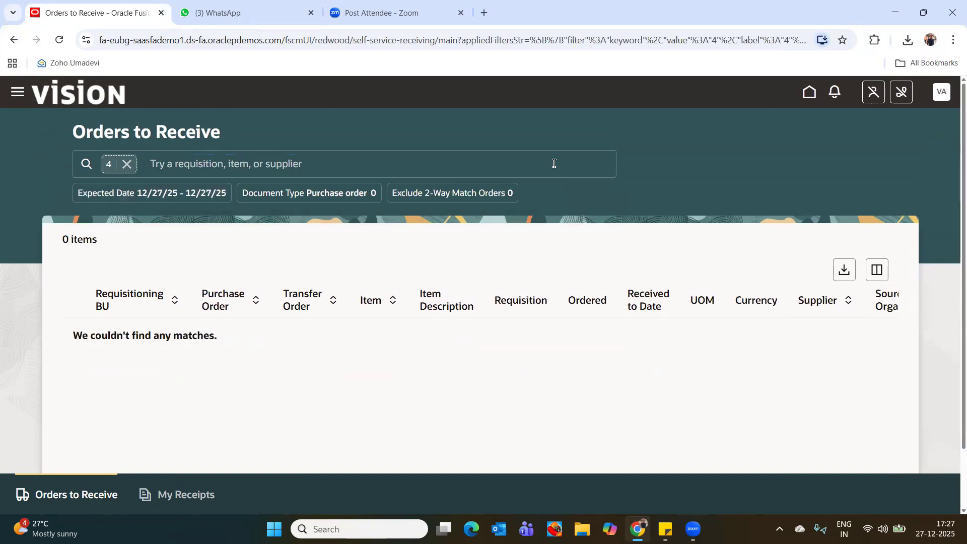
Filter the orders to receive by document type Purchase order and by the expected date 12/27/25 - 12/27/25.
{"action": "left_click", "coordinate": [85, 165]}
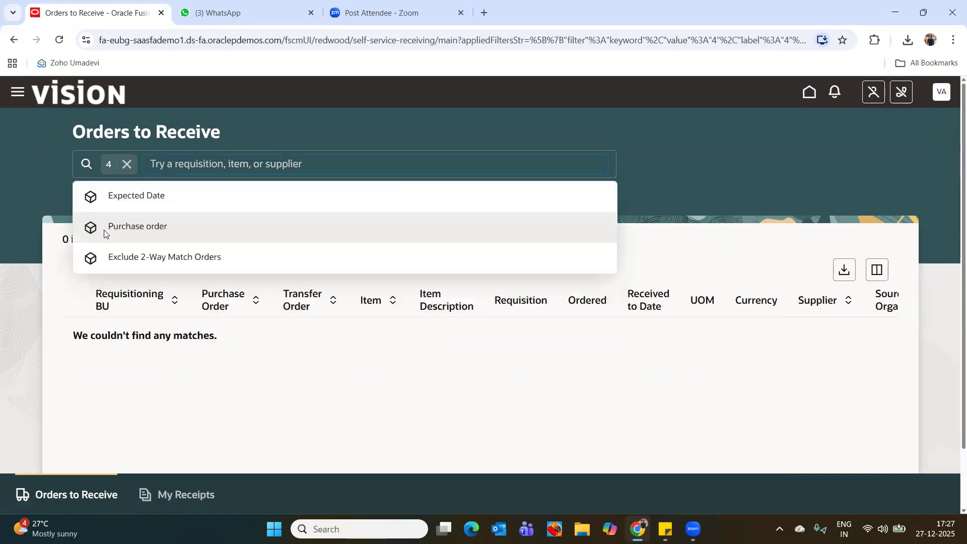
{"action": "left_click", "coordinate": [140, 222]}
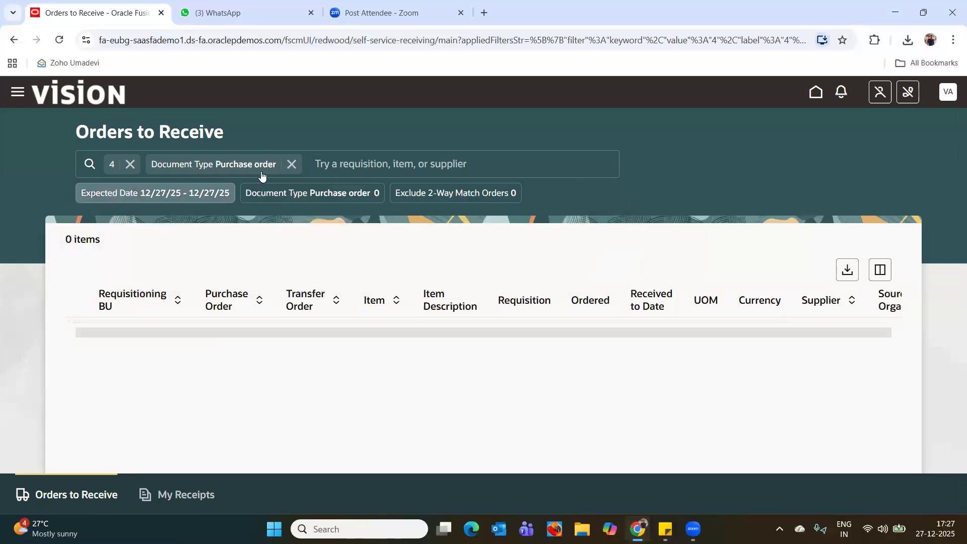
{"action": "left_click", "coordinate": [83, 163]}
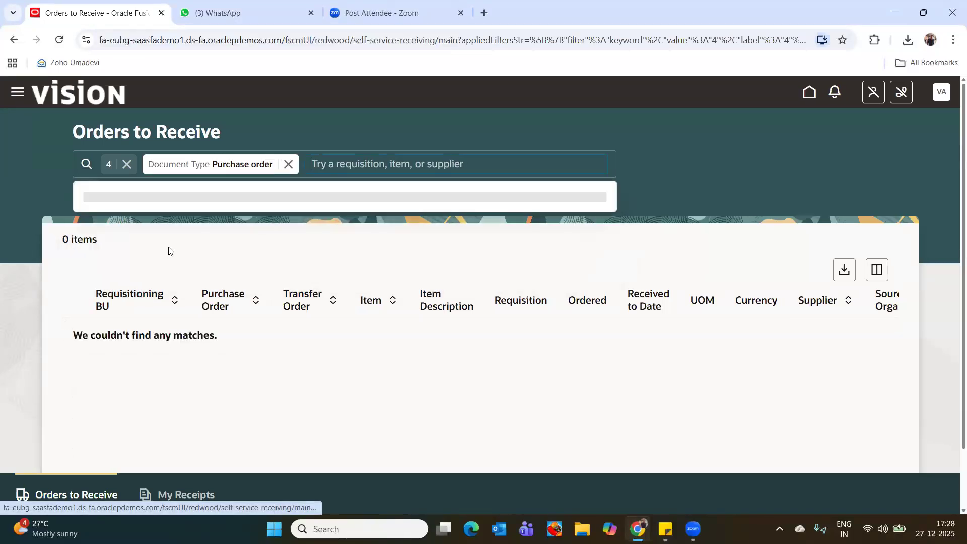
{"action": "left_click", "coordinate": [39, 176]}
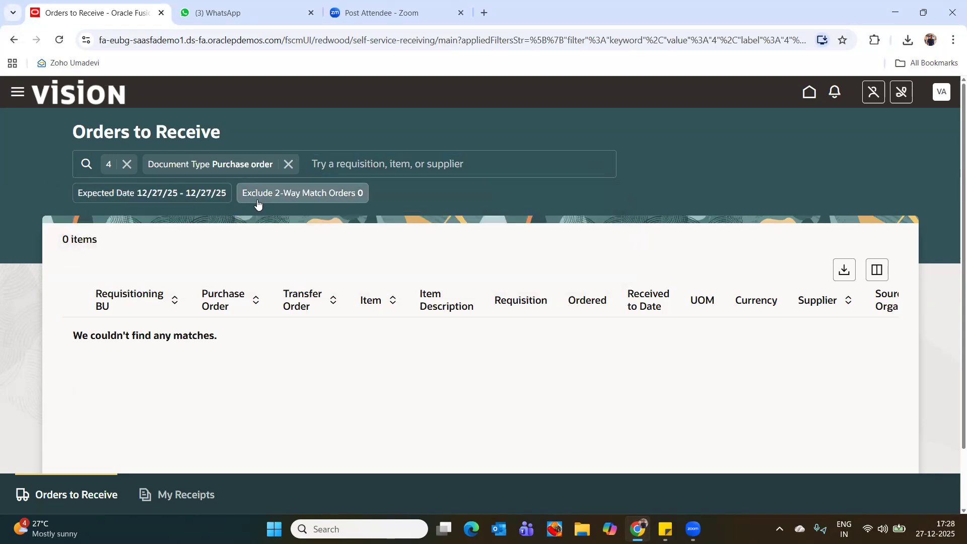
{"action": "left_click", "coordinate": [192, 194]}
{"action": "left_click", "coordinate": [478, 165]}
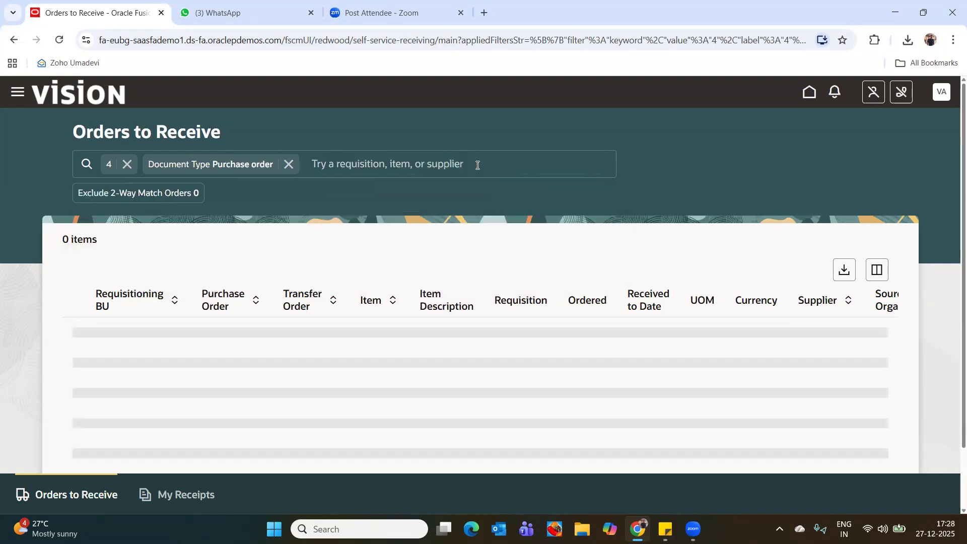
Remove the search term and the document type filter, and check the unfiltered list of orders to receive.
{"action": "left_click", "coordinate": [129, 169]}
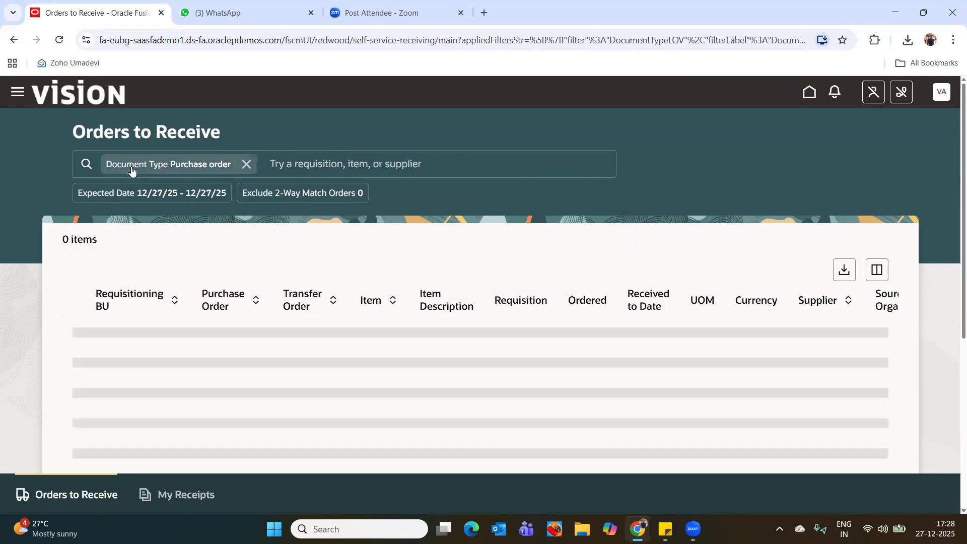
{"action": "left_click", "coordinate": [84, 169]}
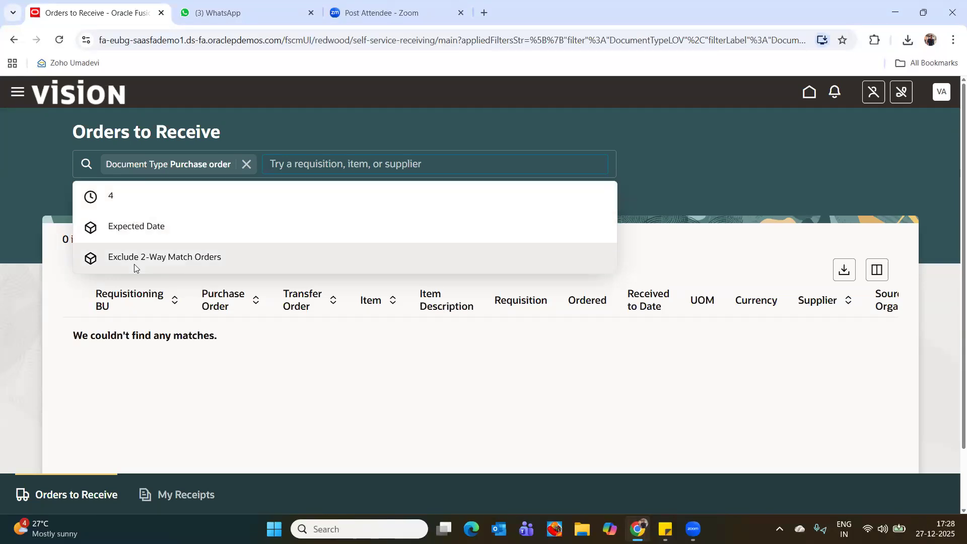
{"action": "left_click", "coordinate": [9, 164]}
{"action": "left_click", "coordinate": [246, 164]}
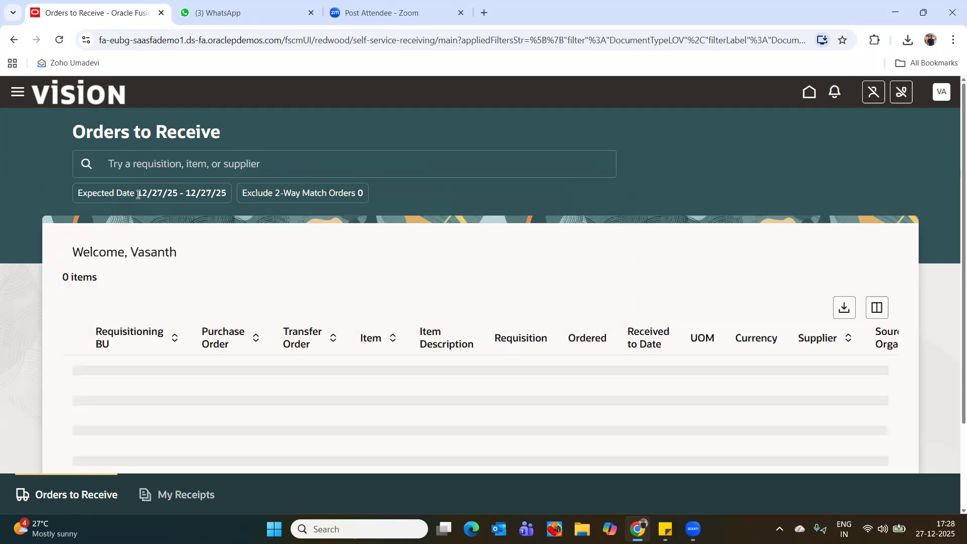
{"action": "left_click", "coordinate": [85, 166]}
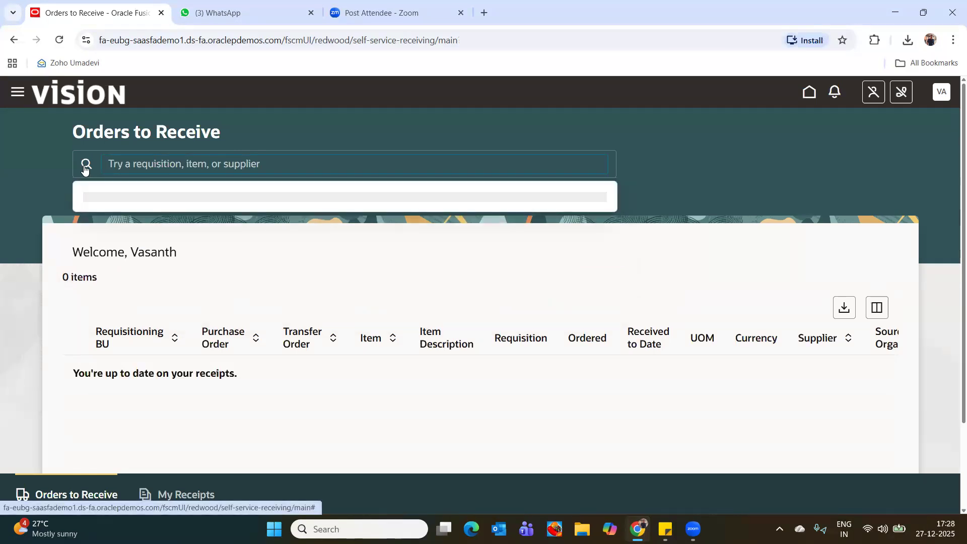
{"action": "left_click", "coordinate": [45, 148]}
{"action": "scroll", "coordinate": [106, 294], "scroll_direction": "down", "scroll_amount": 1}
{"action": "scroll", "coordinate": [890, 197], "scroll_direction": "up", "scroll_amount": 1}
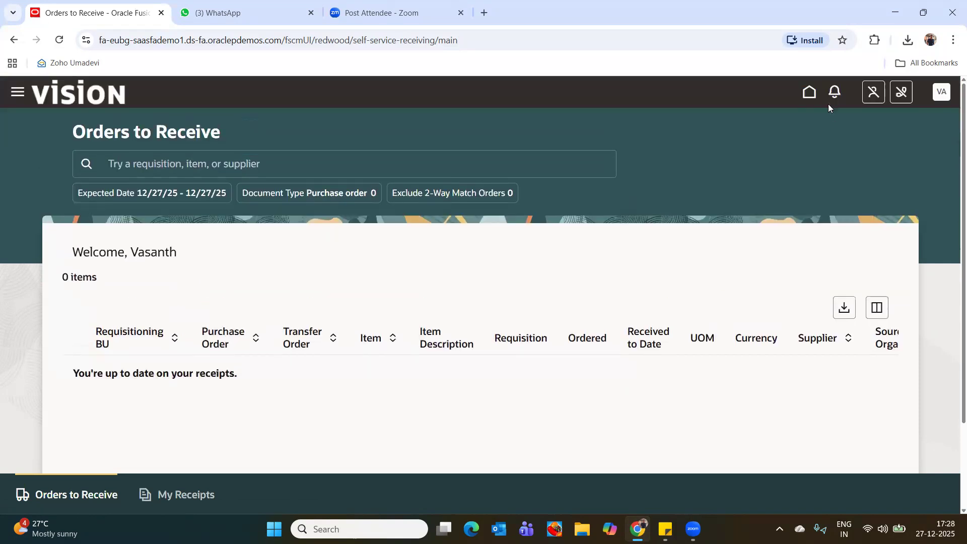
Go from the home page to Receive Items in My Receipts and clear the Entered By criterion.
{"action": "left_click", "coordinate": [808, 93]}
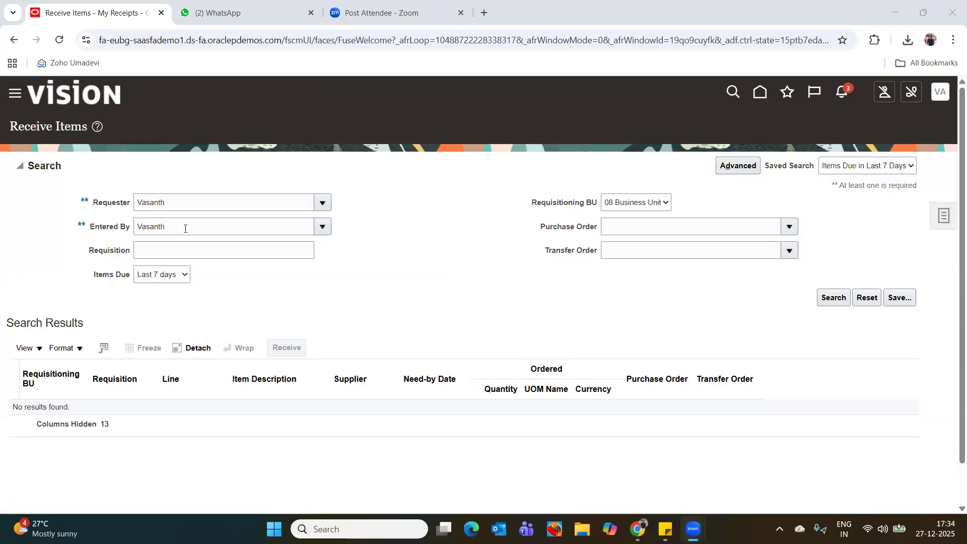
{"action": "left_click_drag", "start_coordinate": [185, 228], "coordinate": [128, 222]}
{"action": "key", "text": "BackSpace"}
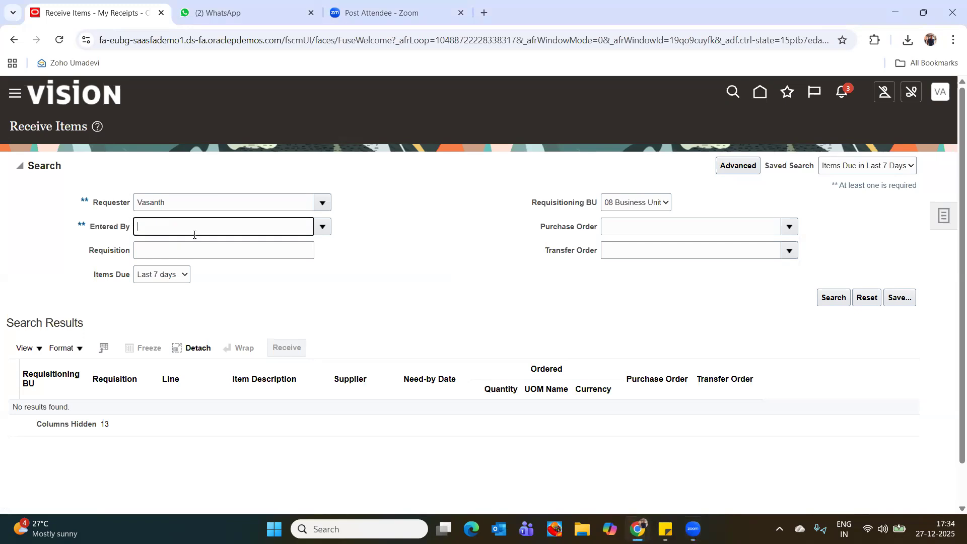
{"action": "left_click_drag", "start_coordinate": [212, 202], "coordinate": [44, 205]}
{"action": "key", "text": "Home"}
{"action": "type", "text": "vasanth"}
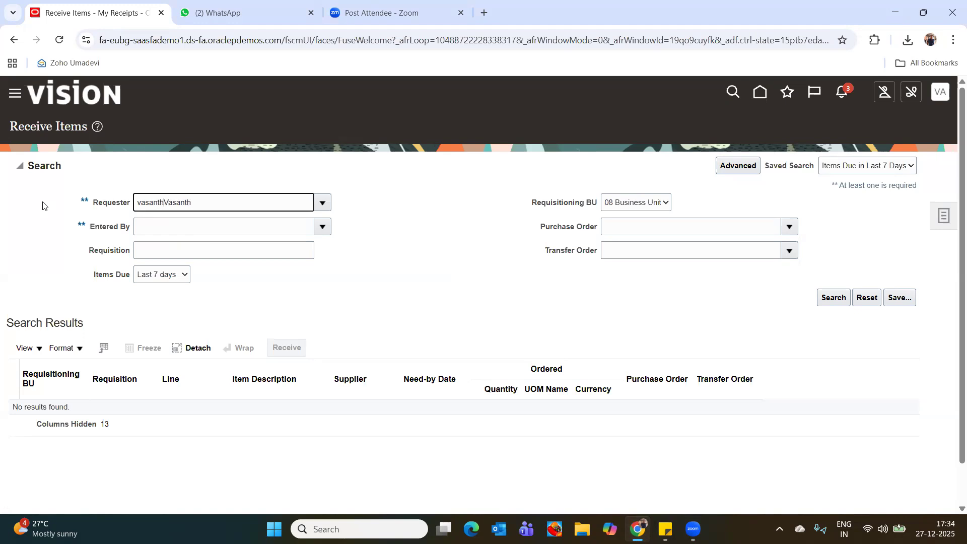
{"action": "key", "text": "BackSpace"}
{"action": "key", "text": "BackSpace"}
{"action": "key", "text": "BackSpace"}
{"action": "key", "text": "BackSpace"}
{"action": "key", "text": "BackSpace"}
{"action": "key", "text": "BackSpace"}
{"action": "key", "text": "BackSpace"}
{"action": "left_click", "coordinate": [734, 95]}
Clear the Requester criterion and run the Receive Items search for 08 Business Unit items due in the last 7 days.
{"action": "left_click", "coordinate": [263, 200]}
{"action": "key", "text": "ctrl+a"}
{"action": "key", "text": "BackSpace"}
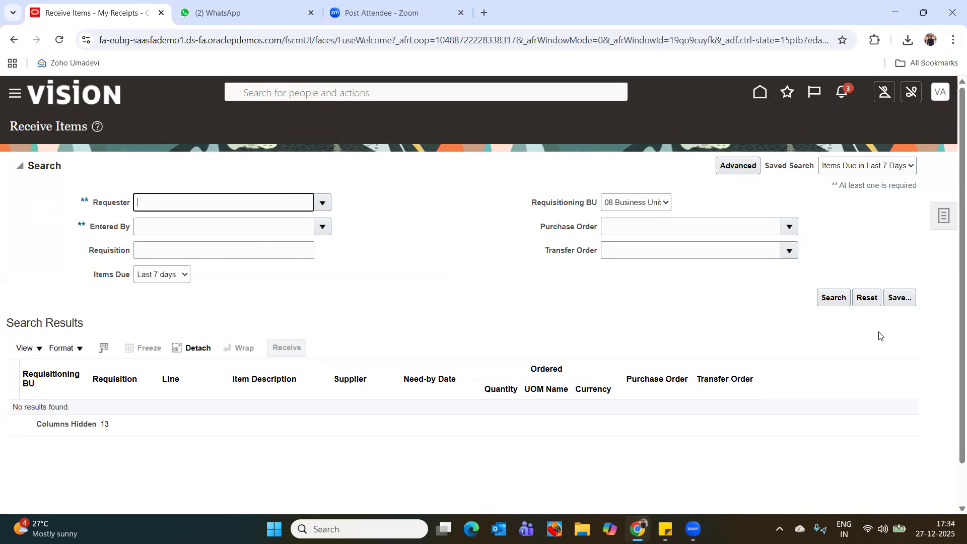
{"action": "left_click", "coordinate": [834, 297]}
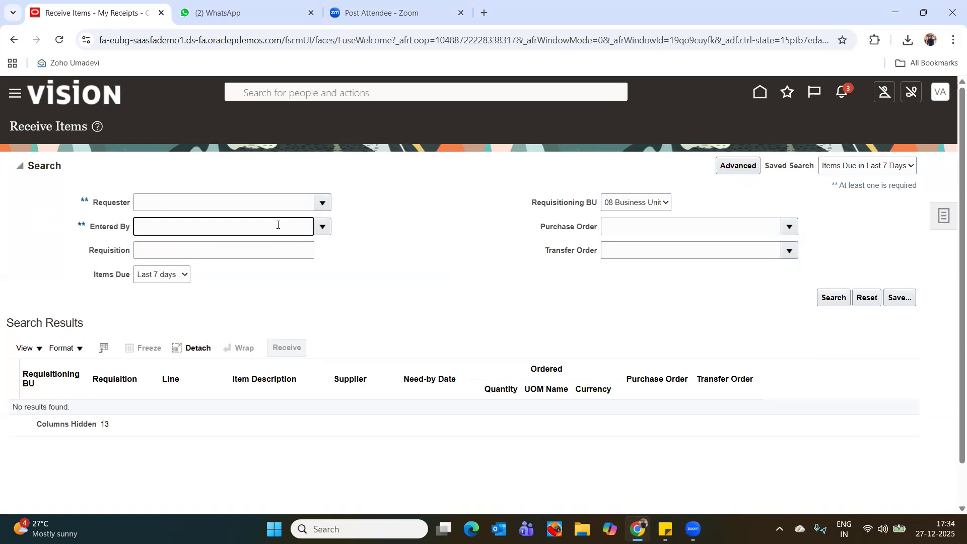
Look up the requester by name and set the first matching person as the Requester criterion.
{"action": "left_click", "coordinate": [164, 199]}
{"action": "left_click", "coordinate": [323, 202]}
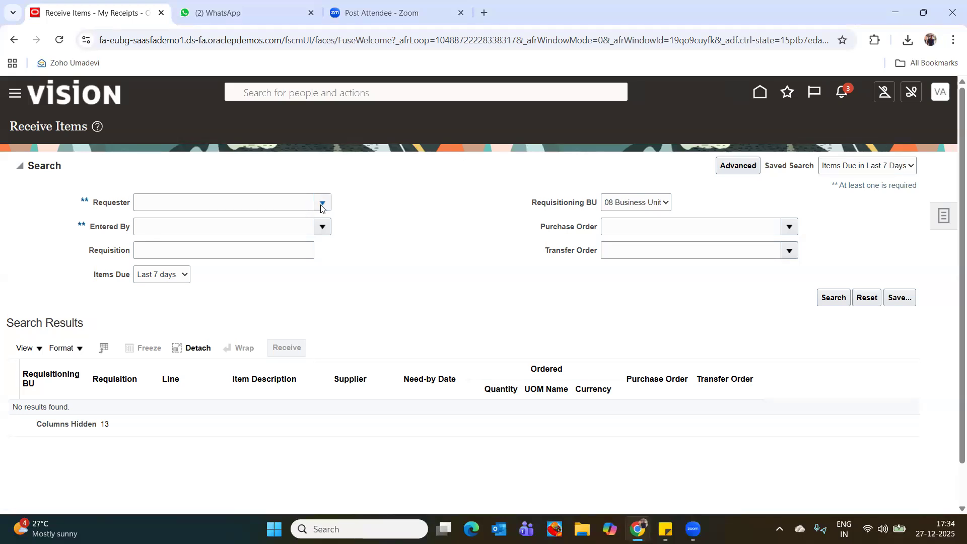
{"action": "left_click", "coordinate": [162, 203]}
{"action": "type", "text": "Vasanth"}
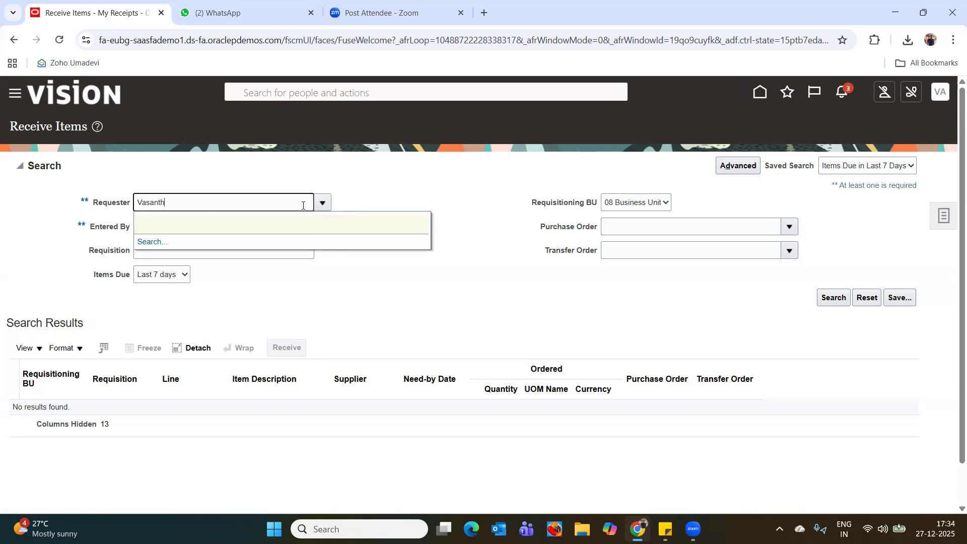
{"action": "left_click", "coordinate": [151, 243]}
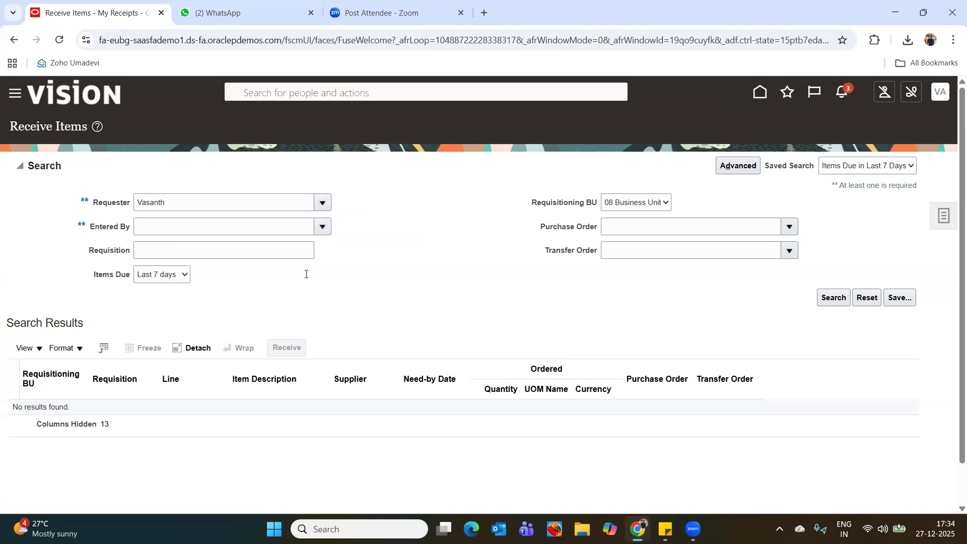
{"action": "left_click", "coordinate": [809, 350]}
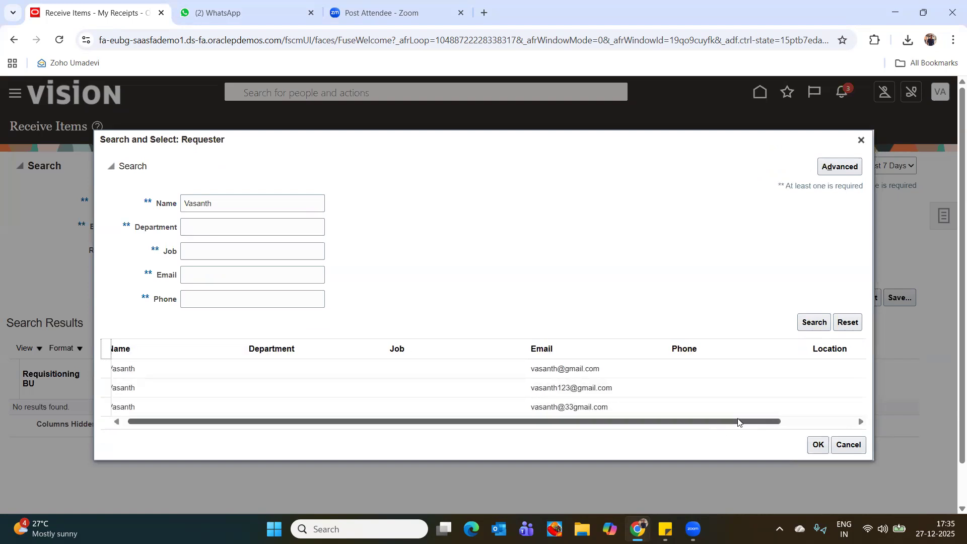
{"action": "left_click", "coordinate": [274, 374]}
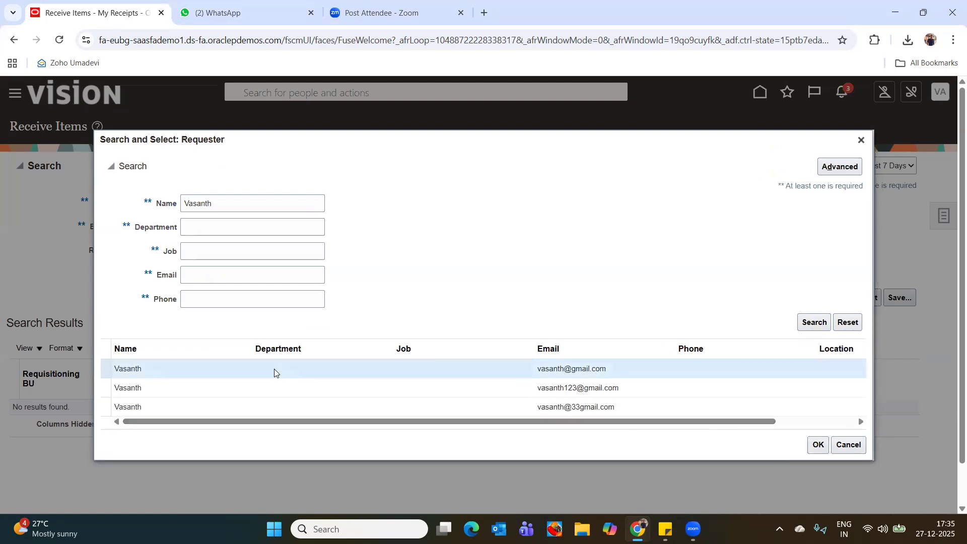
{"action": "left_click", "coordinate": [820, 449]}
Leave the Entered By criterion empty and run the Receive Items search for the selected requester's items due in the last 7 days.
{"action": "left_click", "coordinate": [165, 224]}
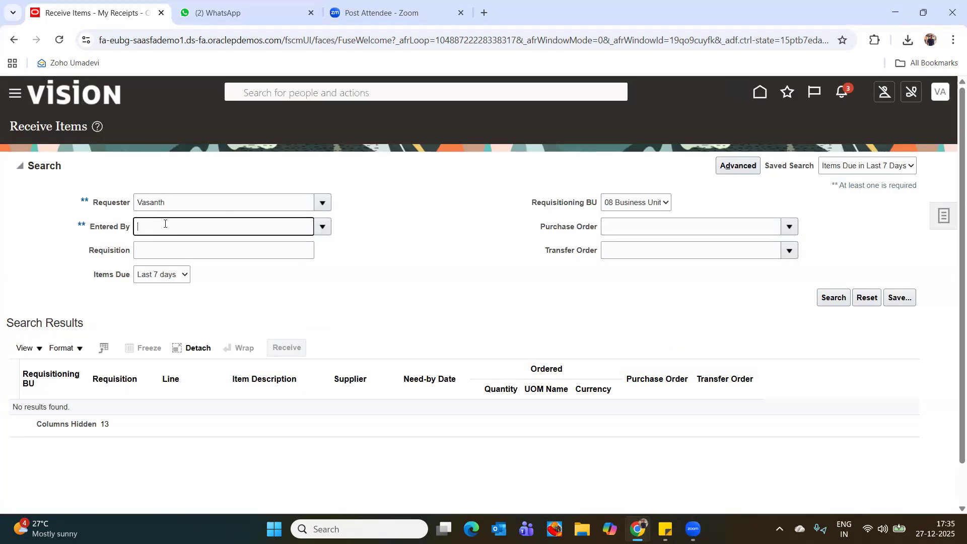
{"action": "type", "text": "Vasant"}
{"action": "key", "text": "BackSpace"}
{"action": "key", "text": "BackSpace"}
{"action": "key", "text": "BackSpace"}
{"action": "key", "text": "BackSpace"}
{"action": "key", "text": "BackSpace"}
{"action": "left_click", "coordinate": [829, 299]}
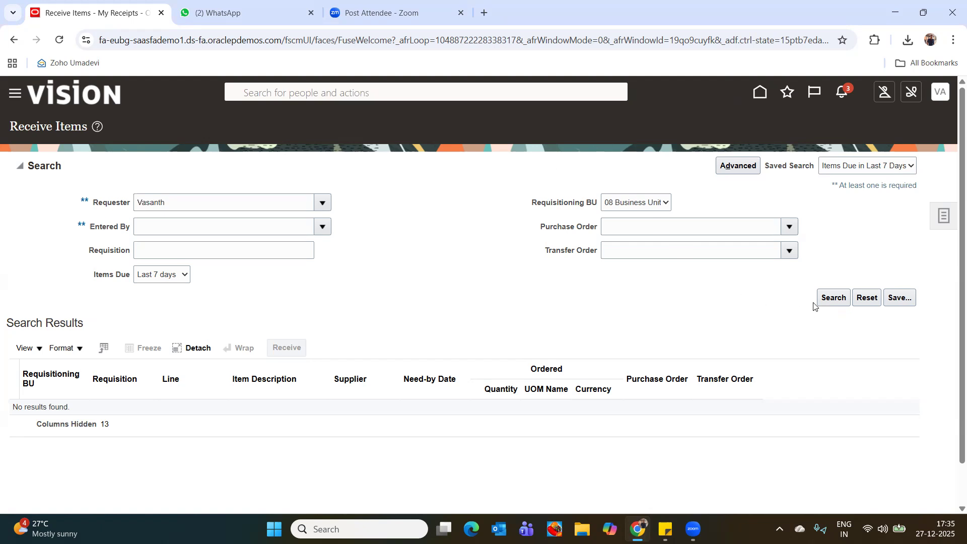
Return to the home page and open Inventory Management (Classic) from the Supply Chain Execution apps.
{"action": "left_click", "coordinate": [759, 98]}
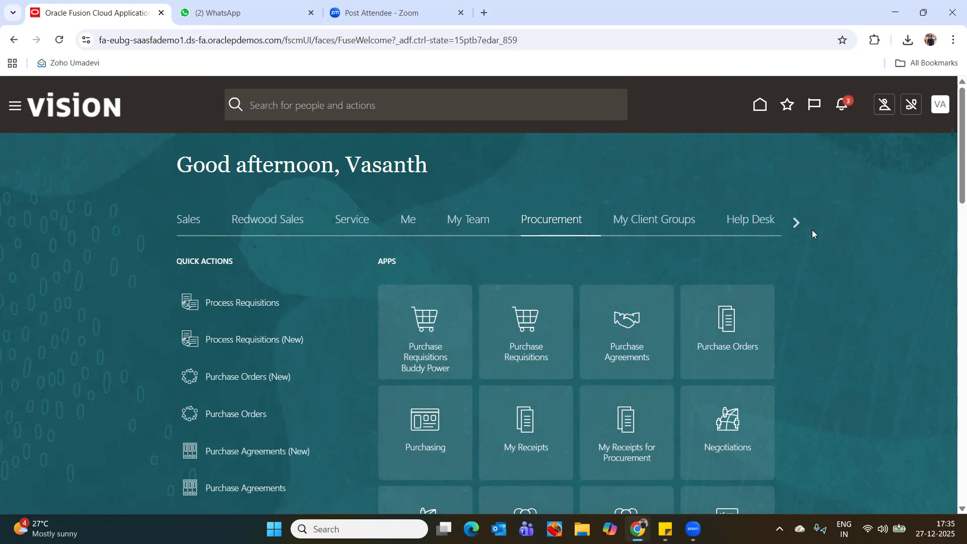
{"action": "left_click", "coordinate": [796, 222]}
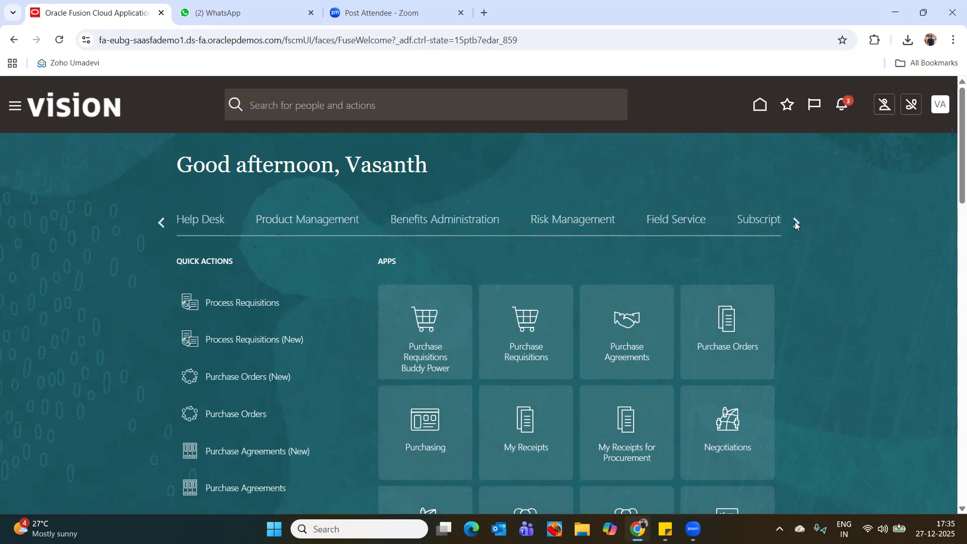
{"action": "left_click", "coordinate": [795, 222]}
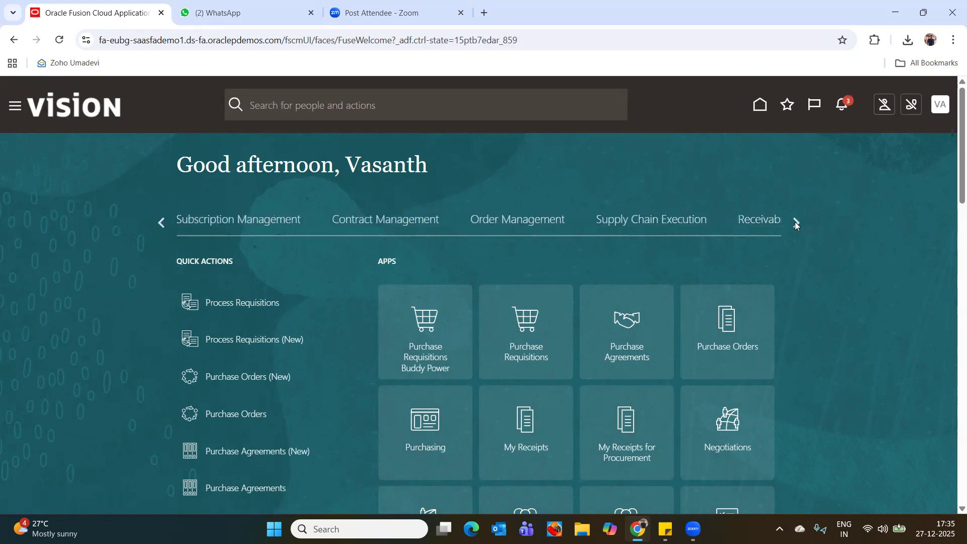
{"action": "left_click", "coordinate": [637, 221]}
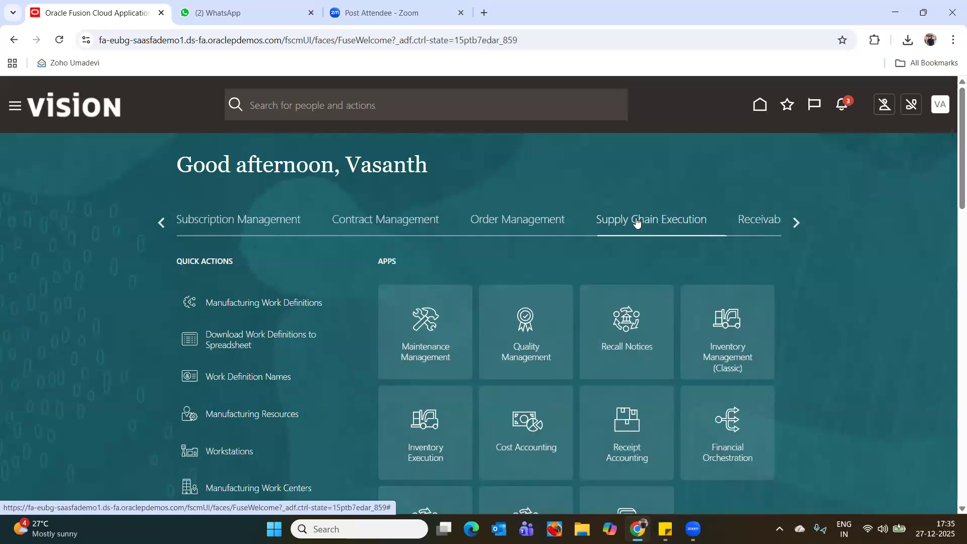
{"action": "left_click", "coordinate": [729, 356]}
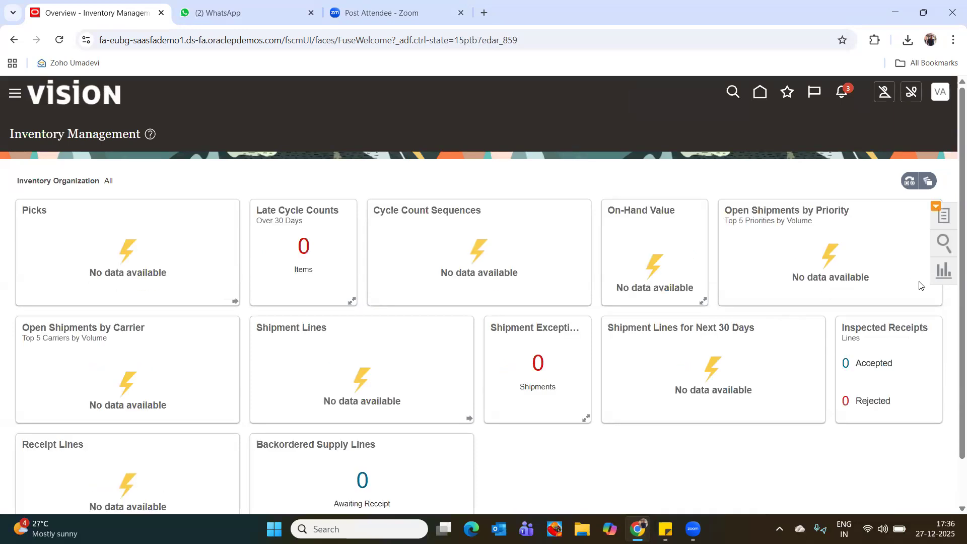
Show the Receipts tasks in Inventory Management and open Receive Expected Shipments.
{"action": "left_click", "coordinate": [943, 217]}
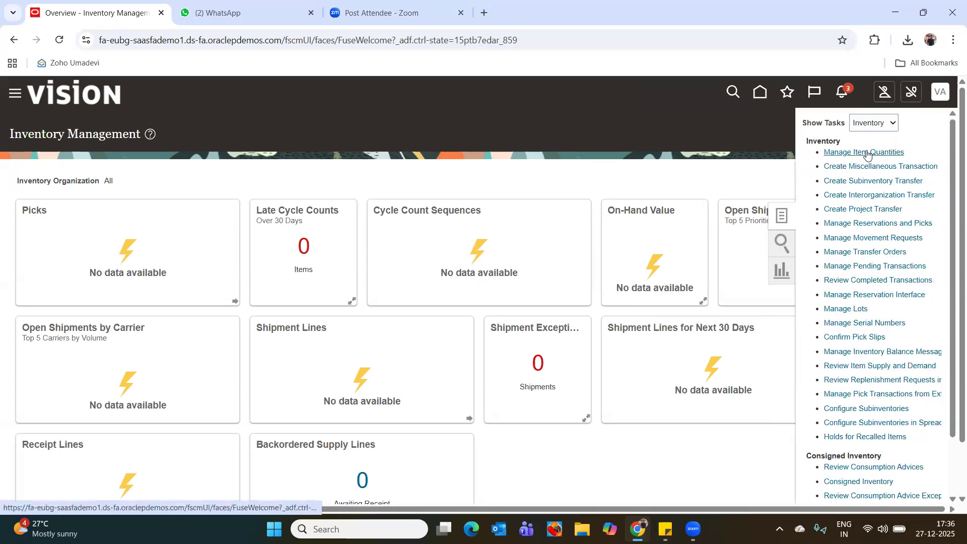
{"action": "left_click", "coordinate": [877, 125]}
{"action": "left_click", "coordinate": [873, 142]}
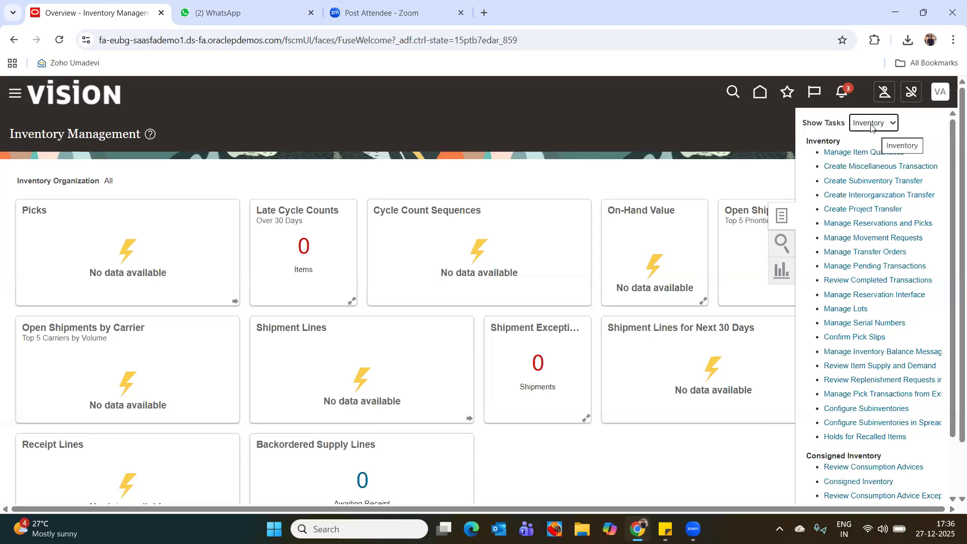
{"action": "left_click", "coordinate": [893, 125]}
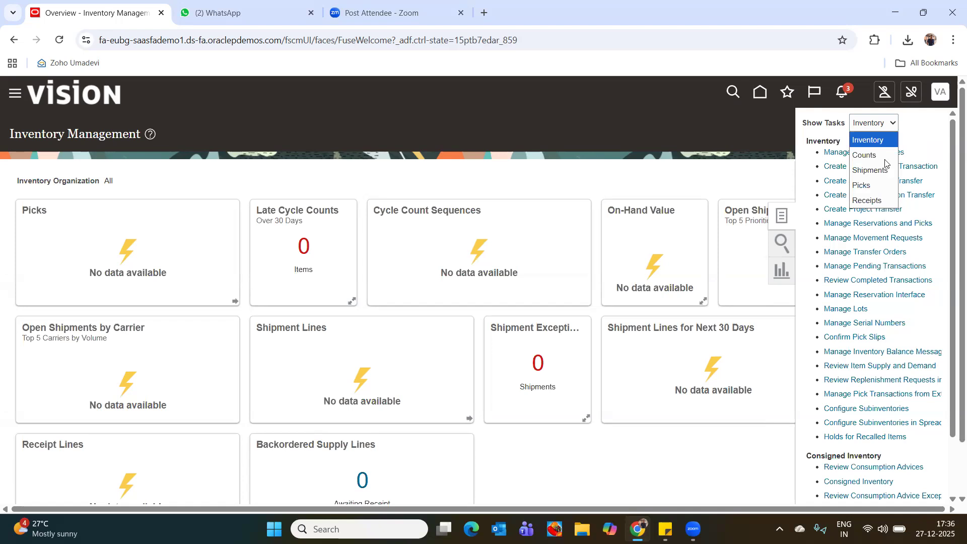
{"action": "left_click", "coordinate": [867, 200]}
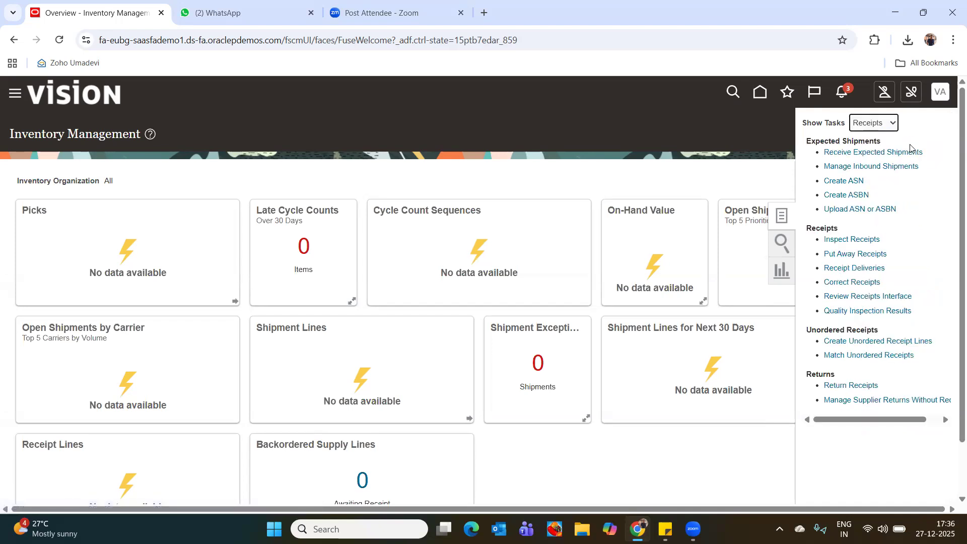
{"action": "left_click", "coordinate": [862, 152]}
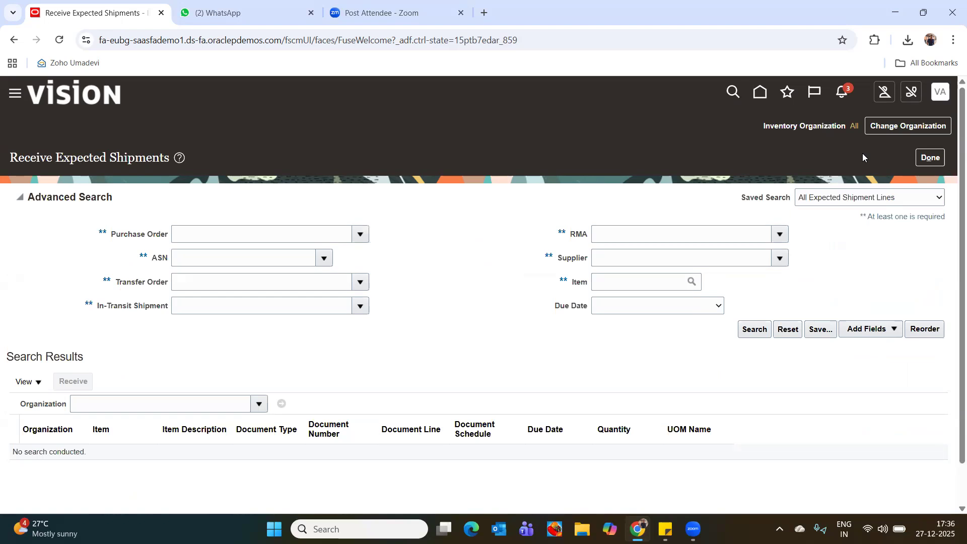
Change the inventory organization to 0001 (08_Inventory).
{"action": "left_click", "coordinate": [279, 232]}
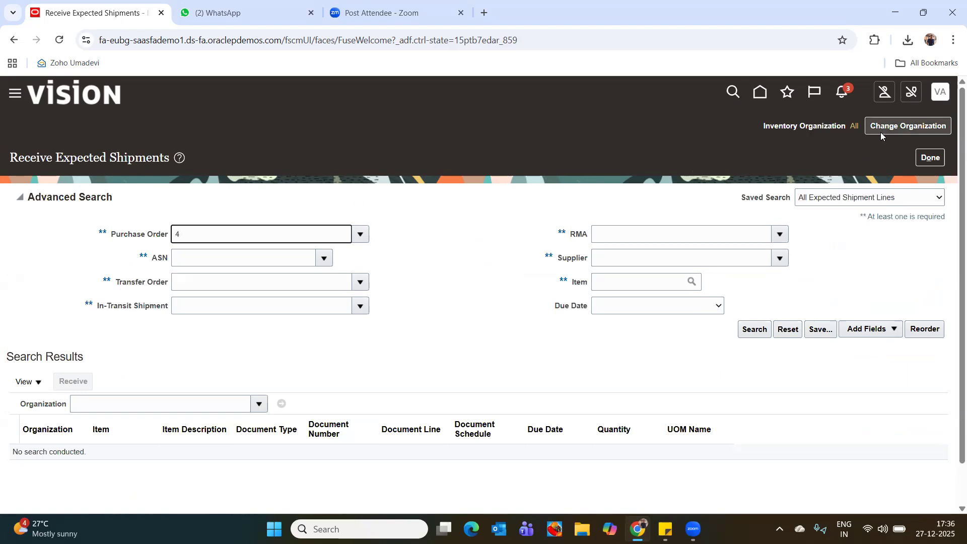
{"action": "left_click", "coordinate": [910, 126]}
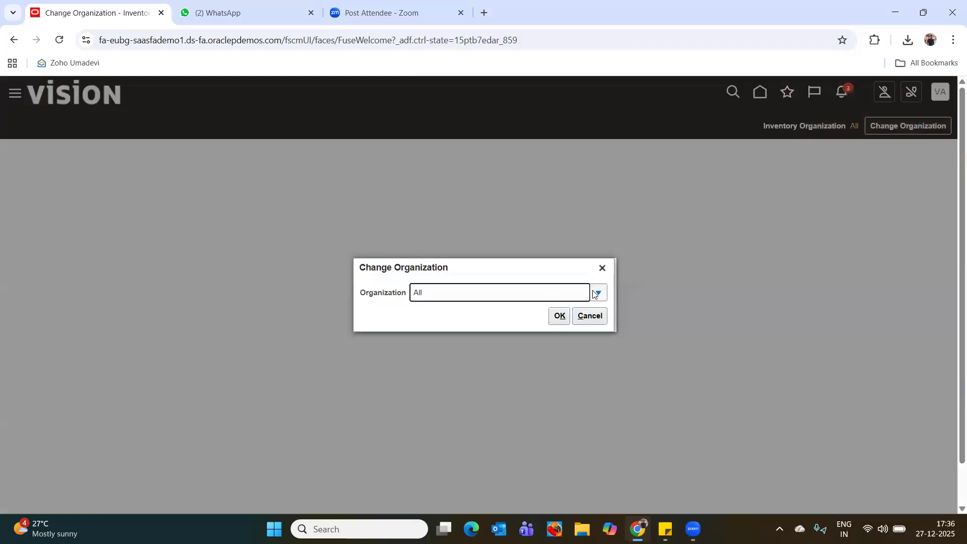
{"action": "left_click", "coordinate": [597, 294]}
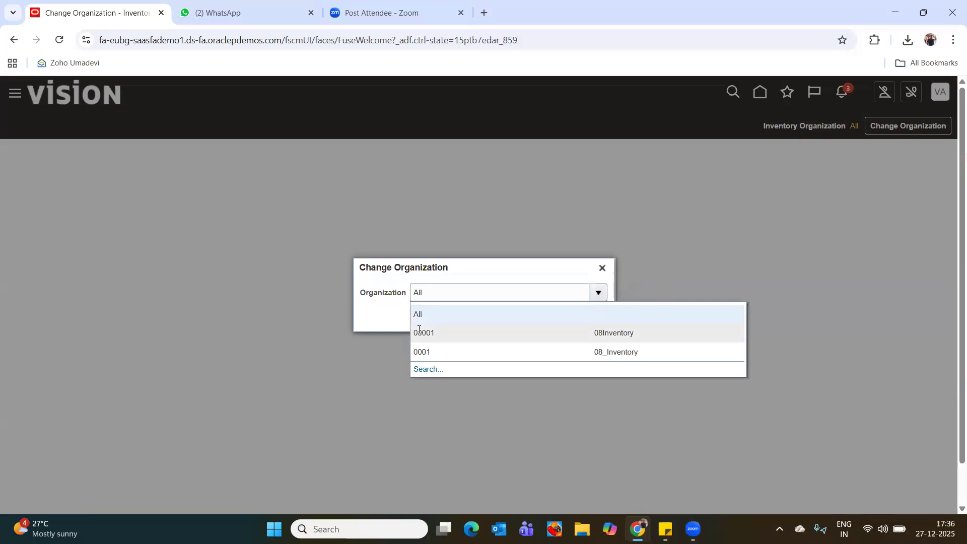
{"action": "left_click", "coordinate": [450, 350]}
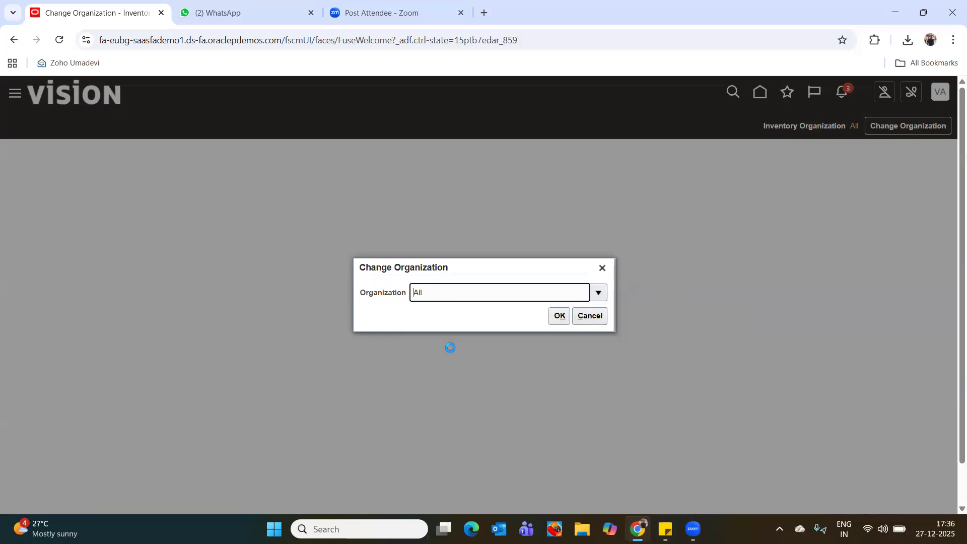
{"action": "left_click", "coordinate": [561, 317]}
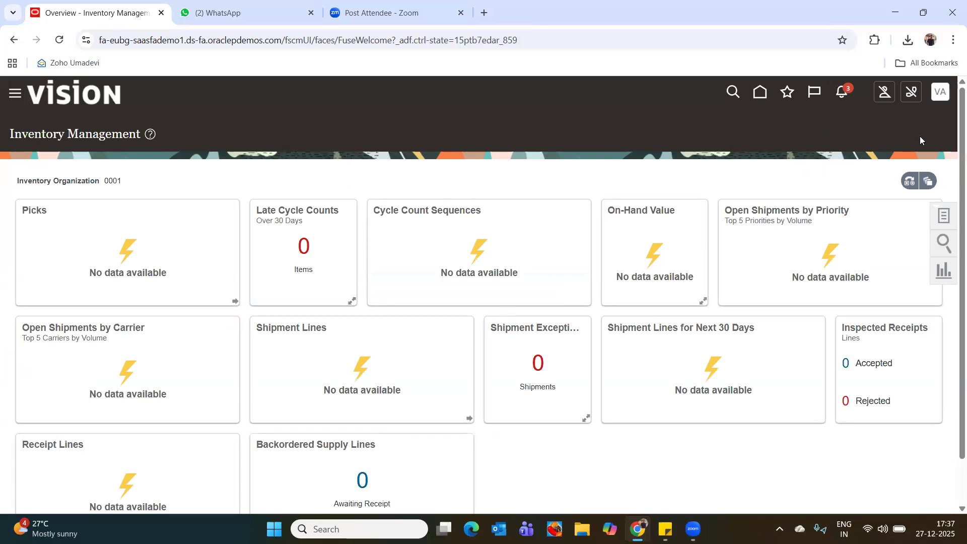
Reopen Receive Expected Shipments for organization 0001 and search for the expected shipment lines by purchase order number.
{"action": "left_click", "coordinate": [945, 219]}
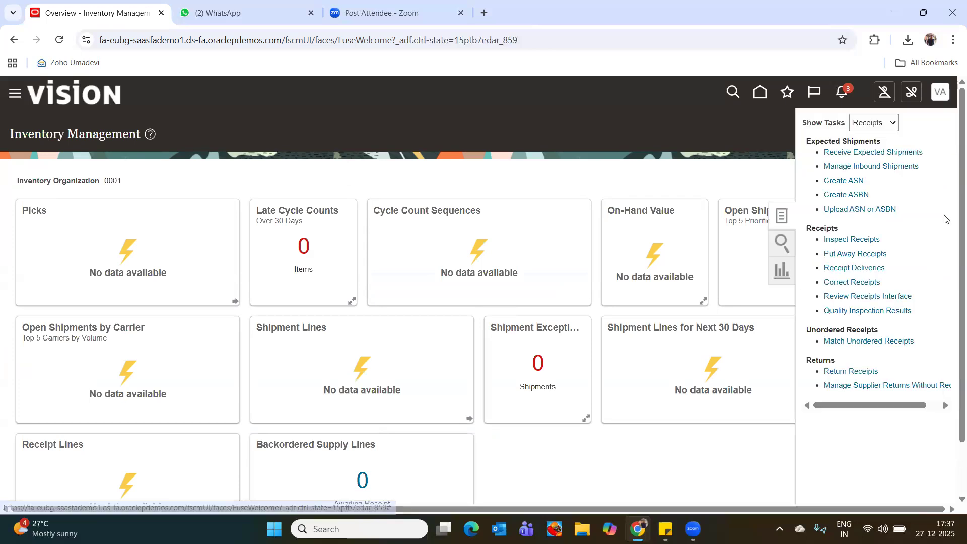
{"action": "left_click", "coordinate": [846, 156]}
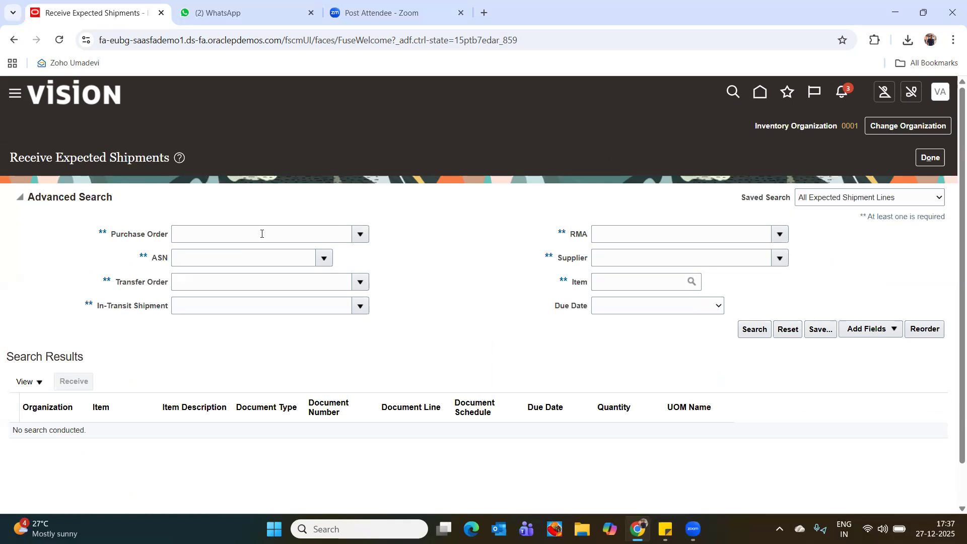
{"action": "left_click", "coordinate": [262, 235]}
{"action": "left_click", "coordinate": [271, 268]}
{"action": "left_click", "coordinate": [755, 330]}
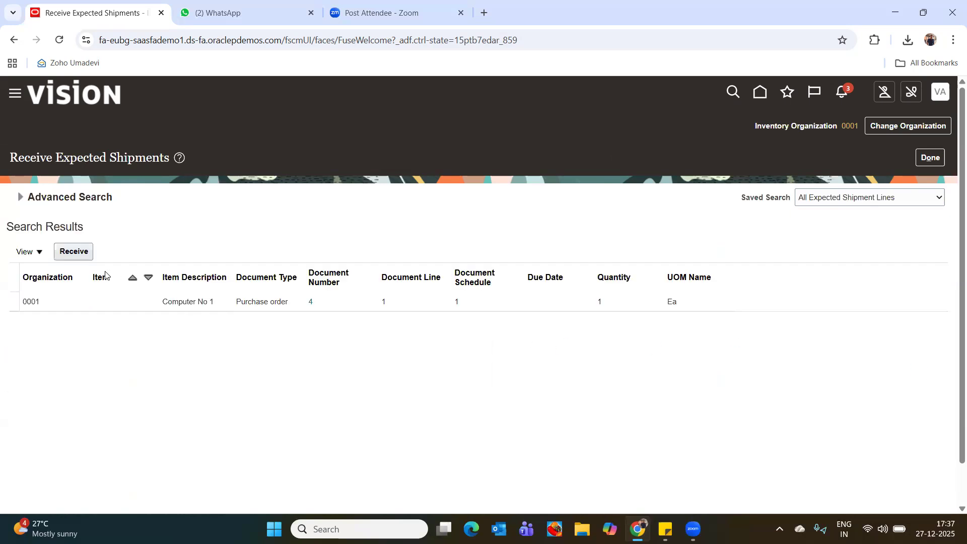
Start receiving the Computer No 1 purchase order line and enter a received quantity of 1 Ea.
{"action": "left_click", "coordinate": [59, 301]}
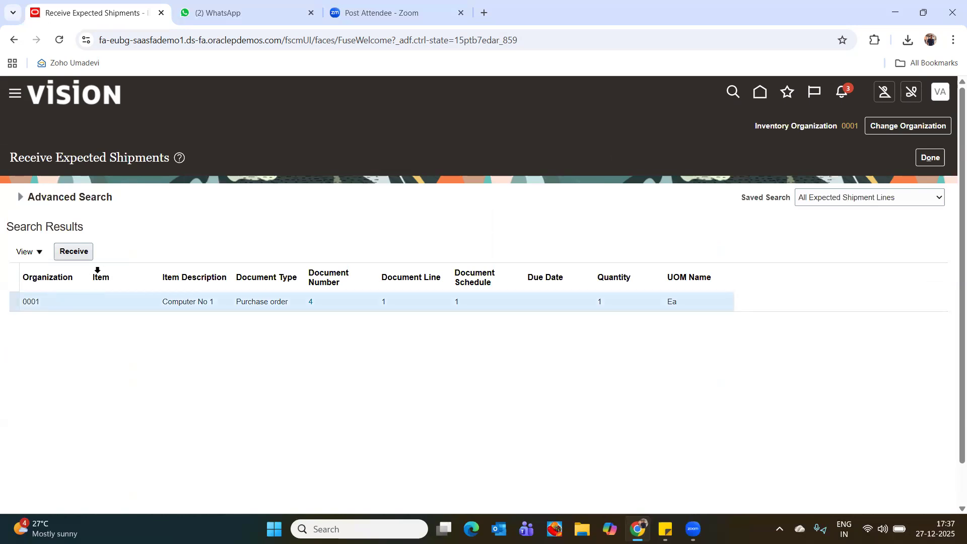
{"action": "left_click", "coordinate": [76, 252]}
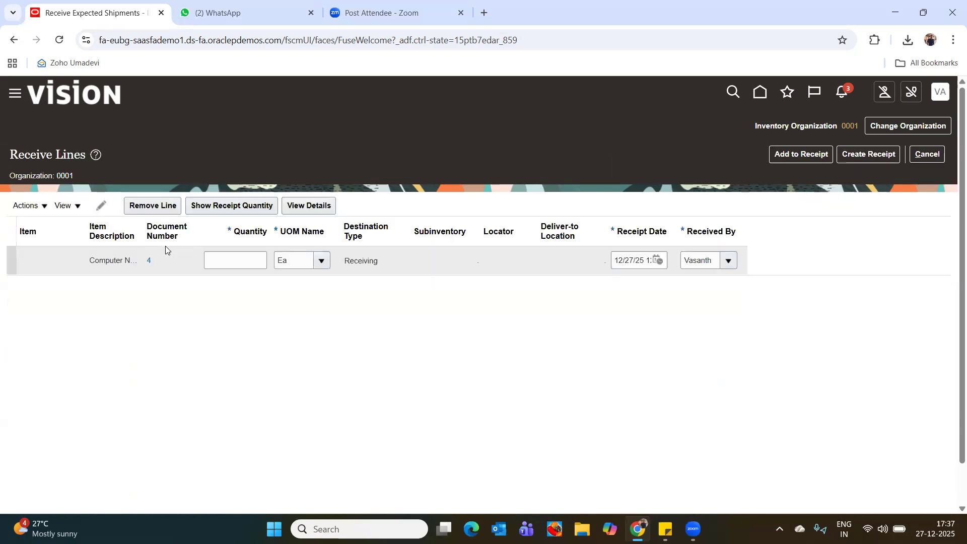
{"action": "left_click", "coordinate": [257, 259]}
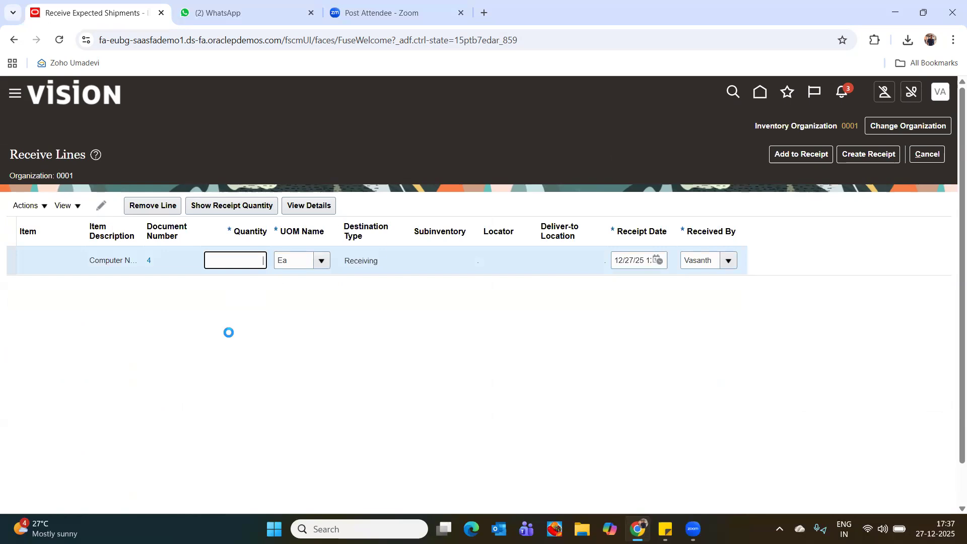
{"action": "type", "text": "1"}
{"action": "key", "text": "Tab"}
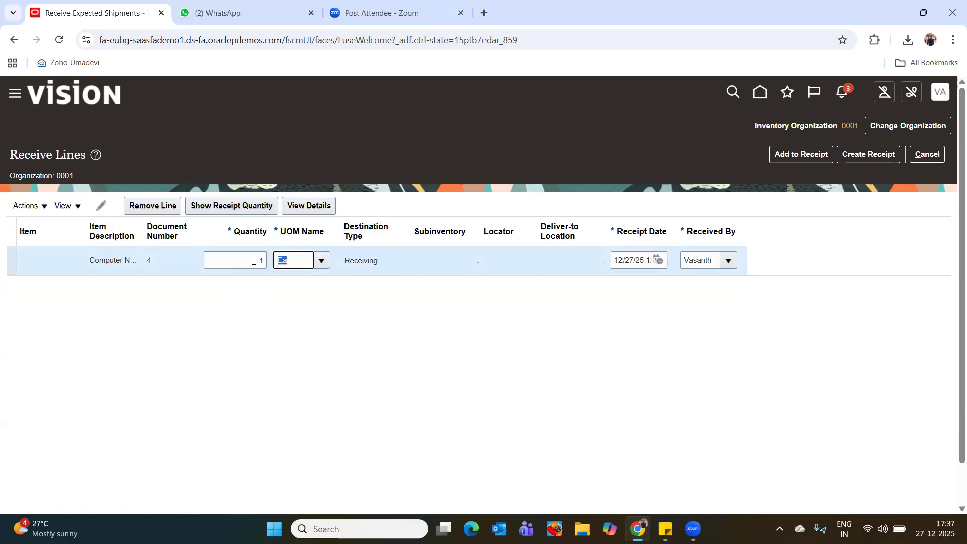
{"action": "key", "text": "Tab"}
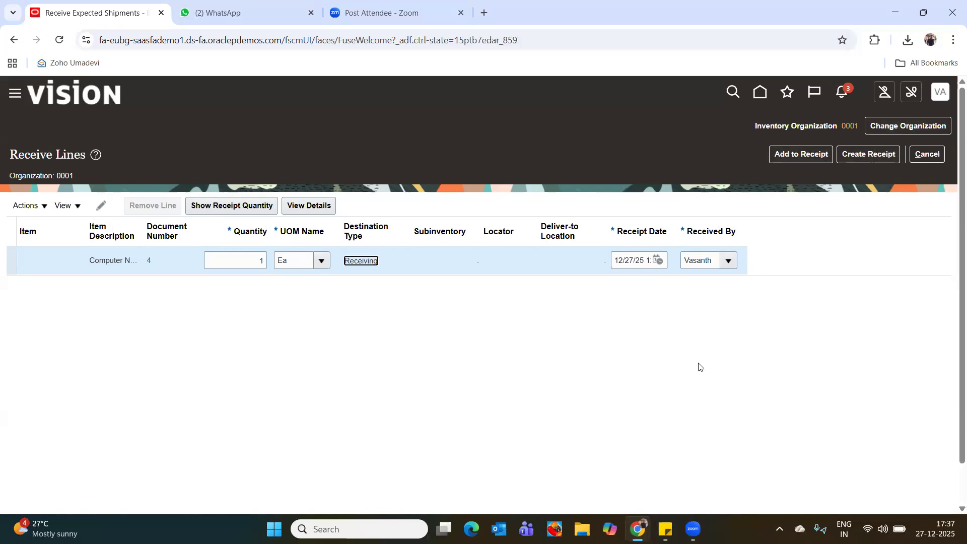
{"action": "left_click", "coordinate": [802, 154]}
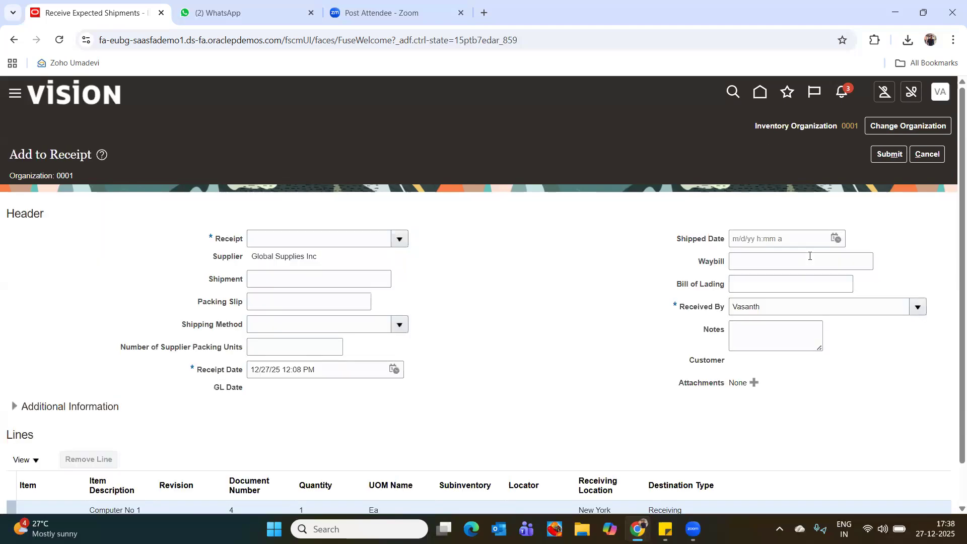
{"action": "left_click", "coordinate": [401, 241]}
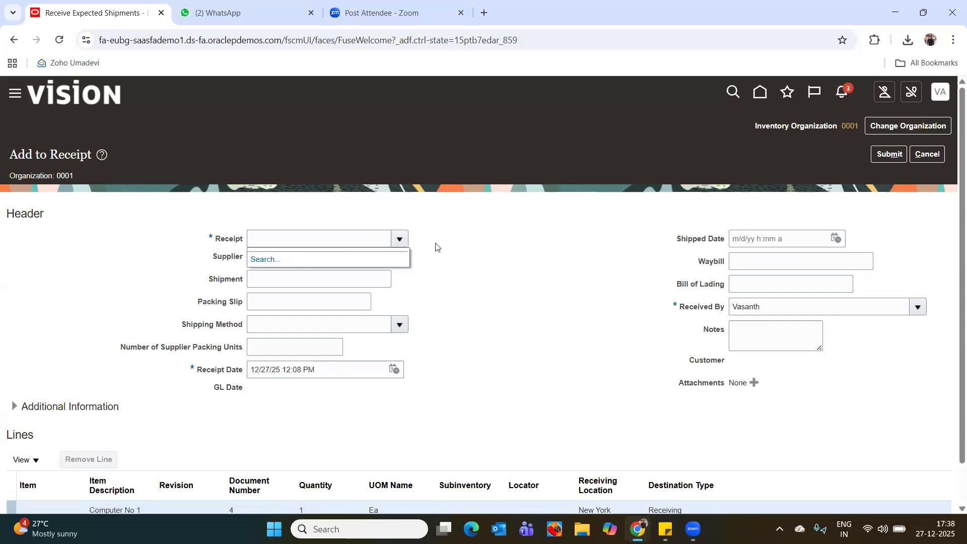
{"action": "left_click", "coordinate": [39, 277]}
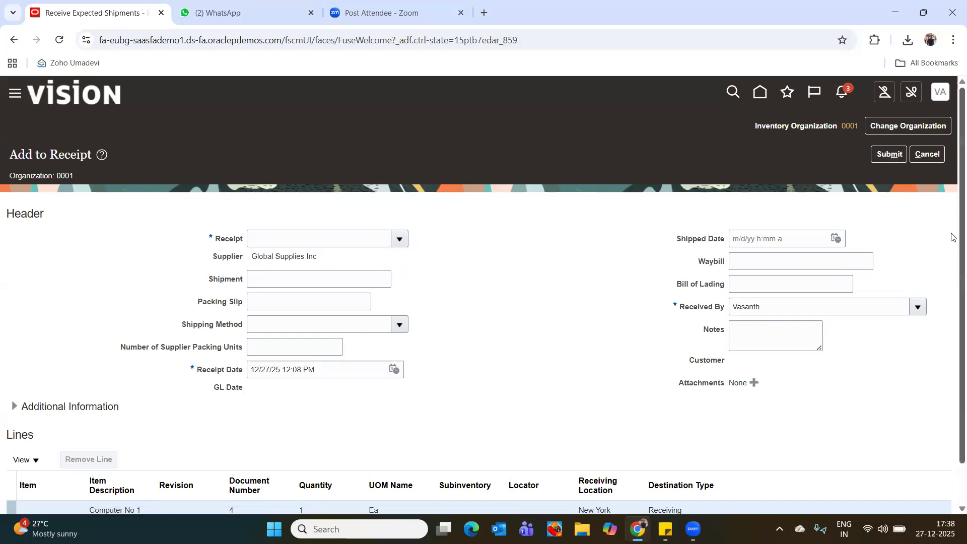
{"action": "scroll", "coordinate": [954, 353], "scroll_direction": "down", "scroll_amount": 1}
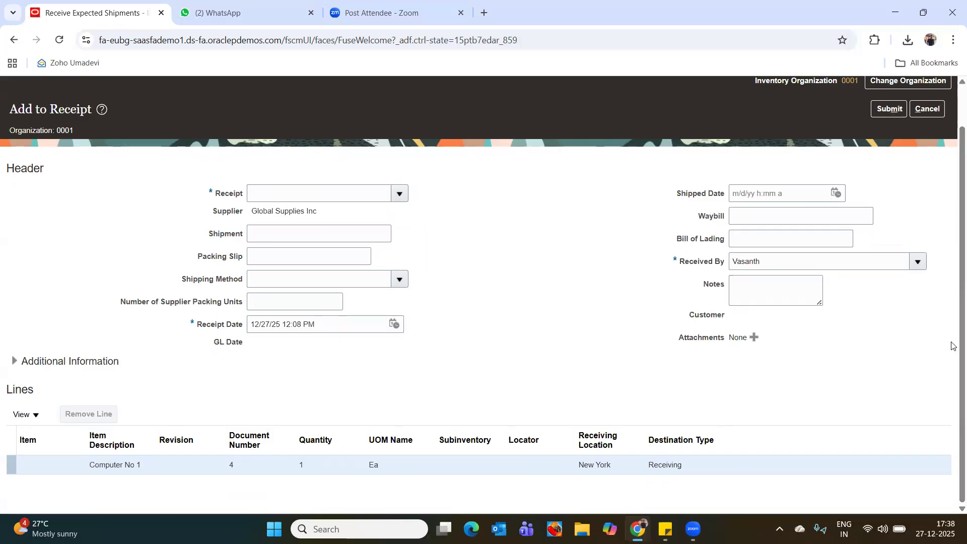
{"action": "scroll", "coordinate": [954, 325], "scroll_direction": "up", "scroll_amount": 1}
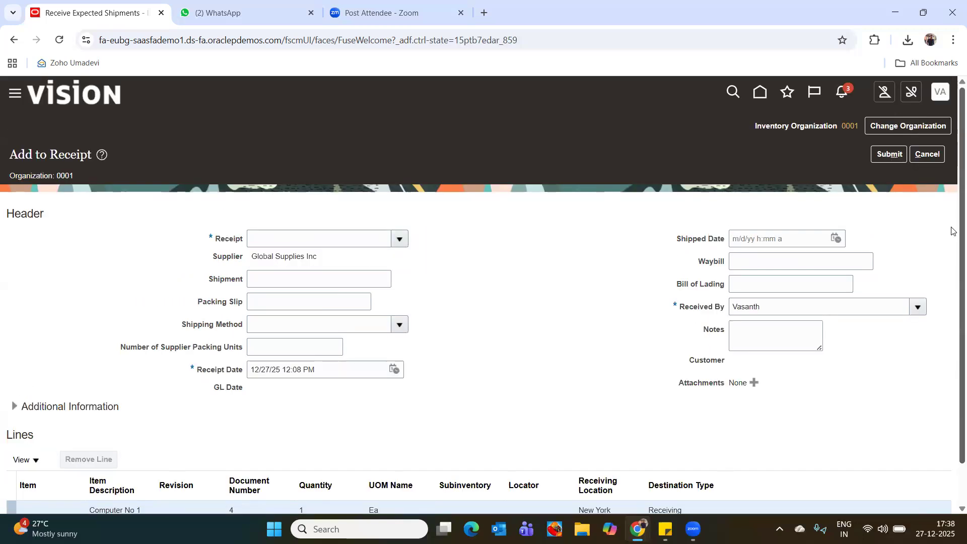
{"action": "left_click", "coordinate": [927, 154]}
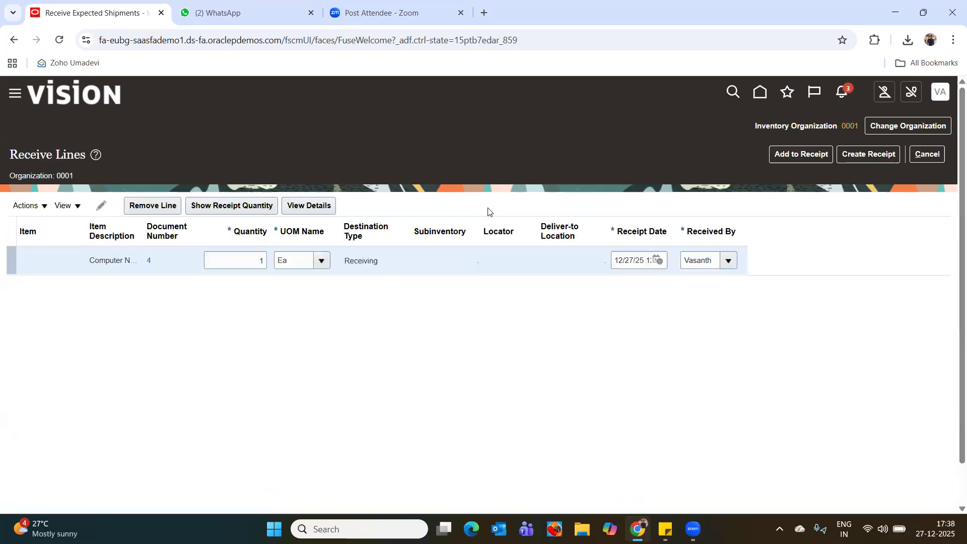
Create a new receipt for the Computer No 1 line with the shipment Buddy_receipt, submit it and close the confirmation.
{"action": "left_click", "coordinate": [882, 155]}
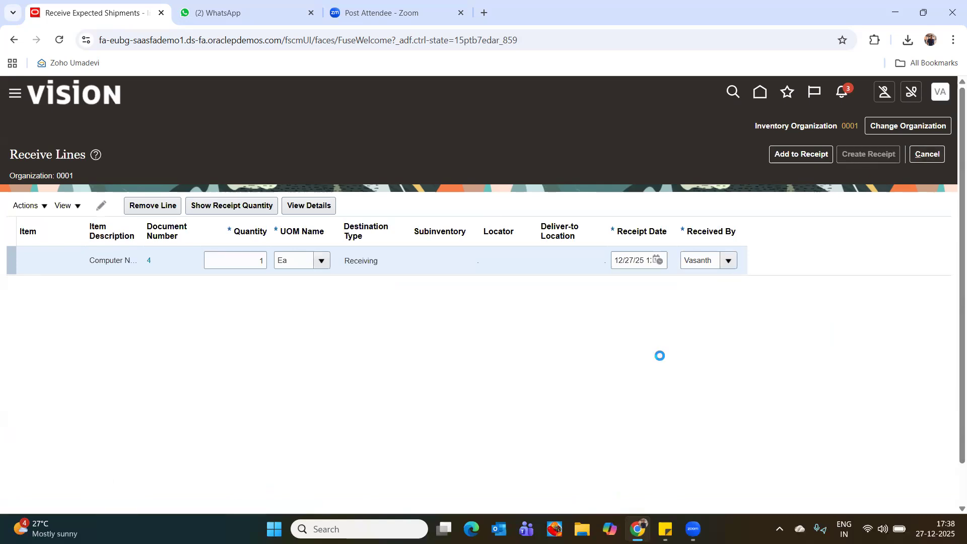
{"action": "scroll", "coordinate": [455, 283], "scroll_direction": "down", "scroll_amount": 2}
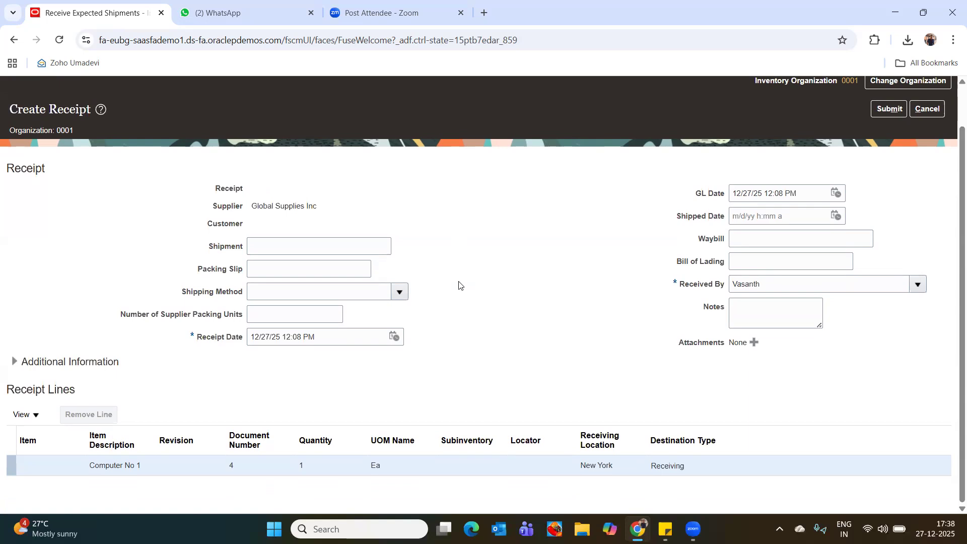
{"action": "left_click", "coordinate": [272, 246]}
{"action": "type", "text": "Buddy"}
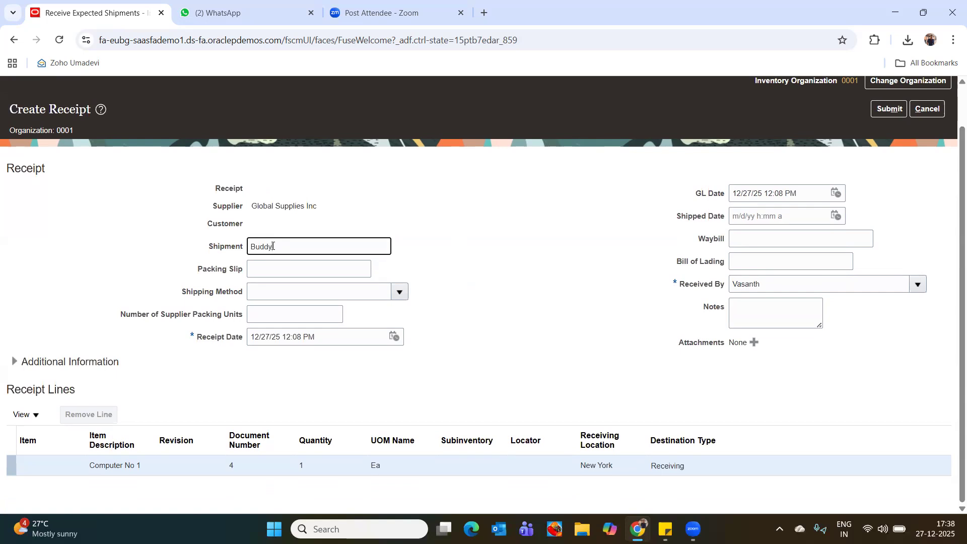
{"action": "type", "text": " rec"}
{"action": "left_click", "coordinate": [888, 109]}
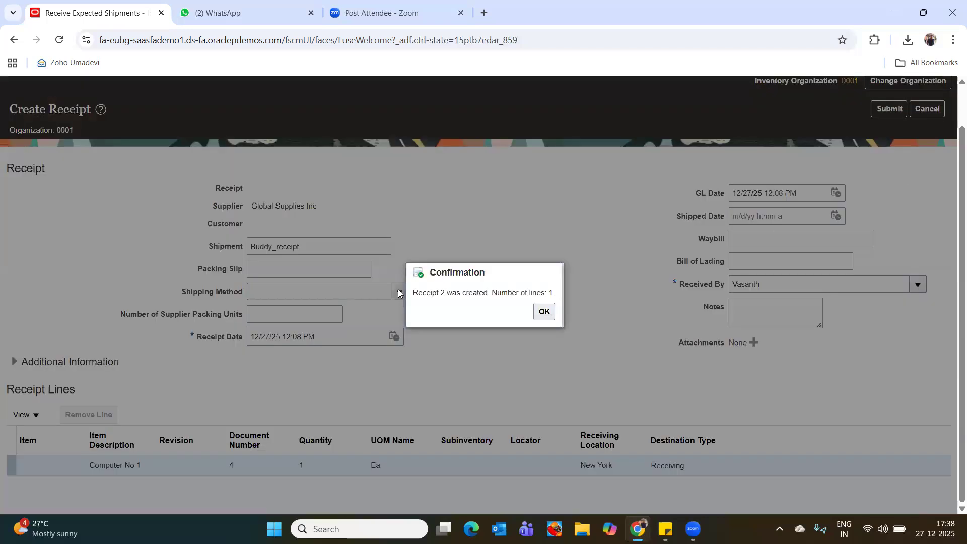
{"action": "left_click", "coordinate": [544, 311]}
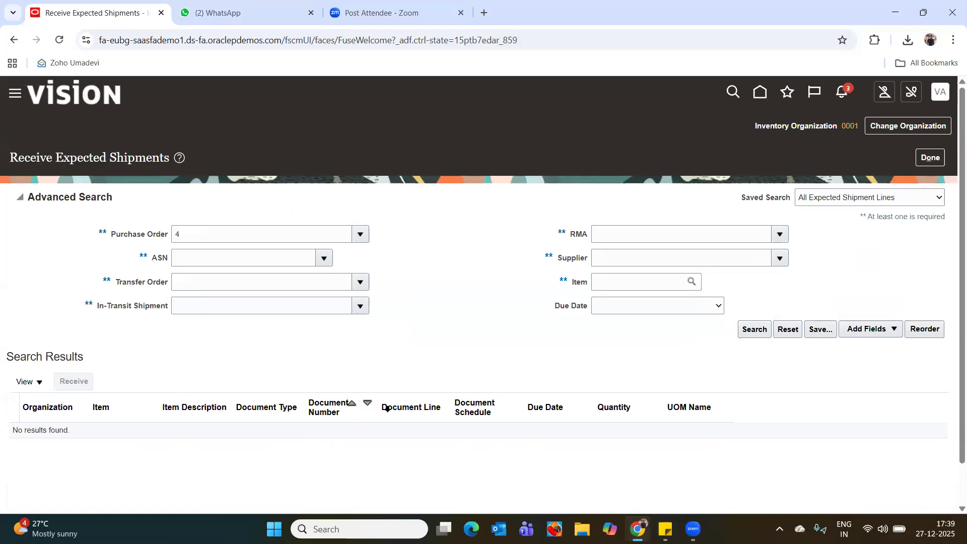
{"action": "scroll", "coordinate": [698, 393], "scroll_direction": "down", "scroll_amount": 1}
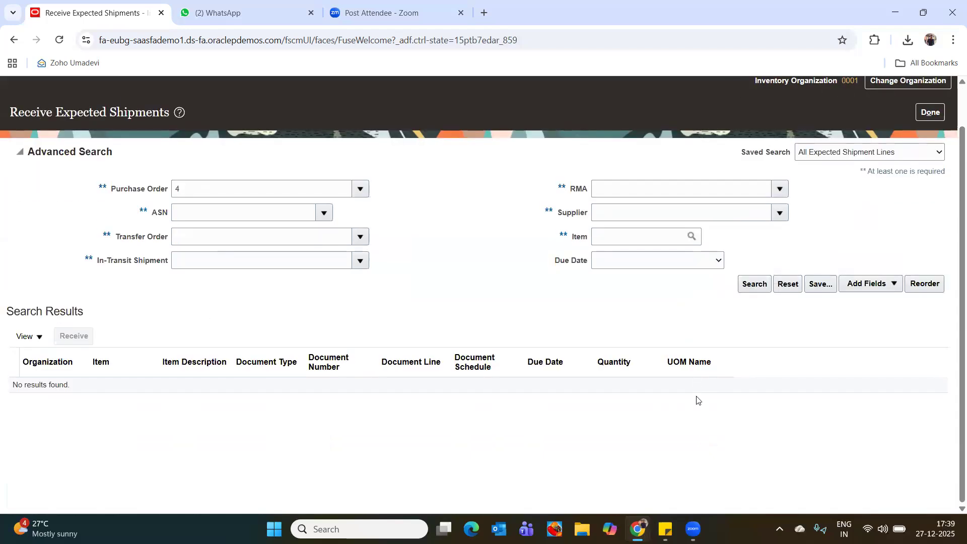
Search the expected shipment lines again for the same purchase order, then close Receive Expected Shipments and return to the home page.
{"action": "scroll", "coordinate": [698, 401], "scroll_direction": "up", "scroll_amount": 1}
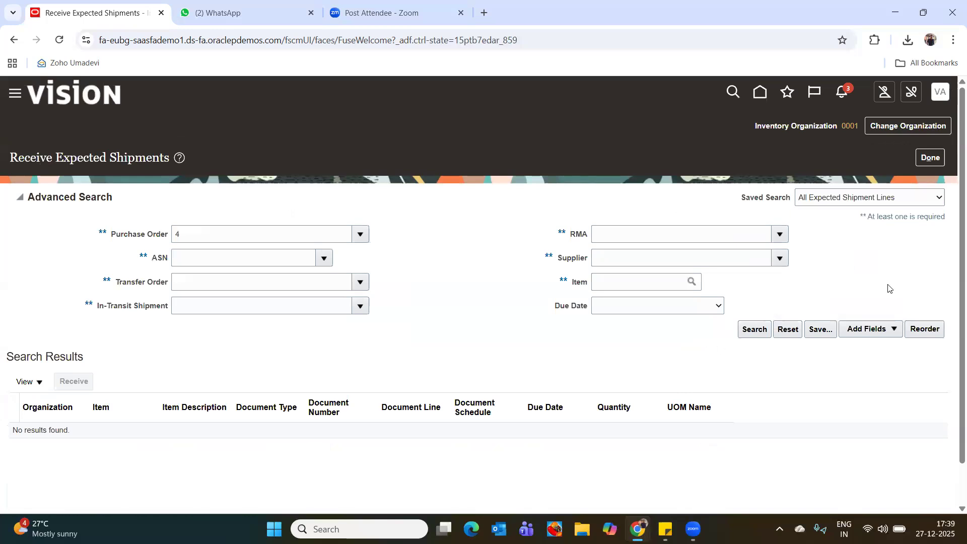
{"action": "left_click", "coordinate": [754, 330]}
{"action": "left_click", "coordinate": [755, 330]}
{"action": "left_click", "coordinate": [197, 240]}
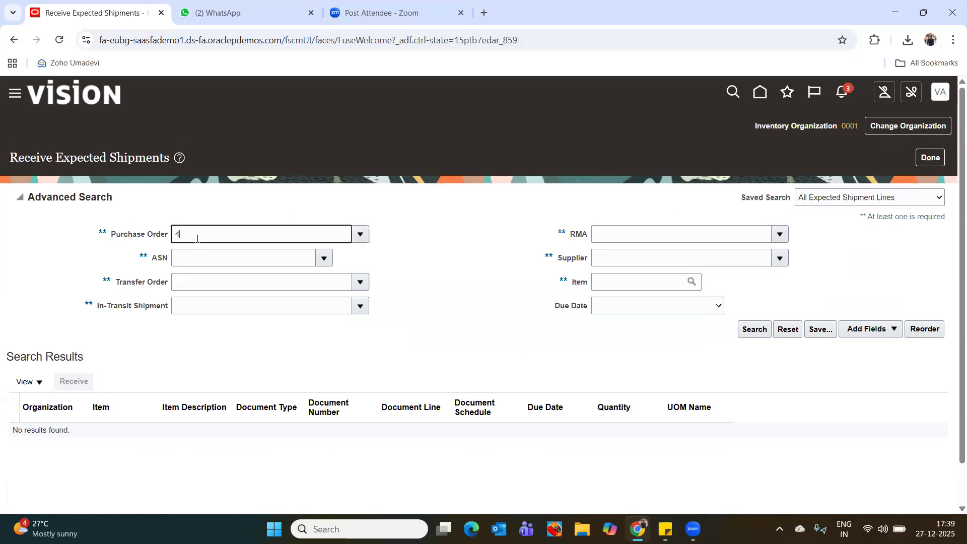
{"action": "left_click", "coordinate": [931, 157]}
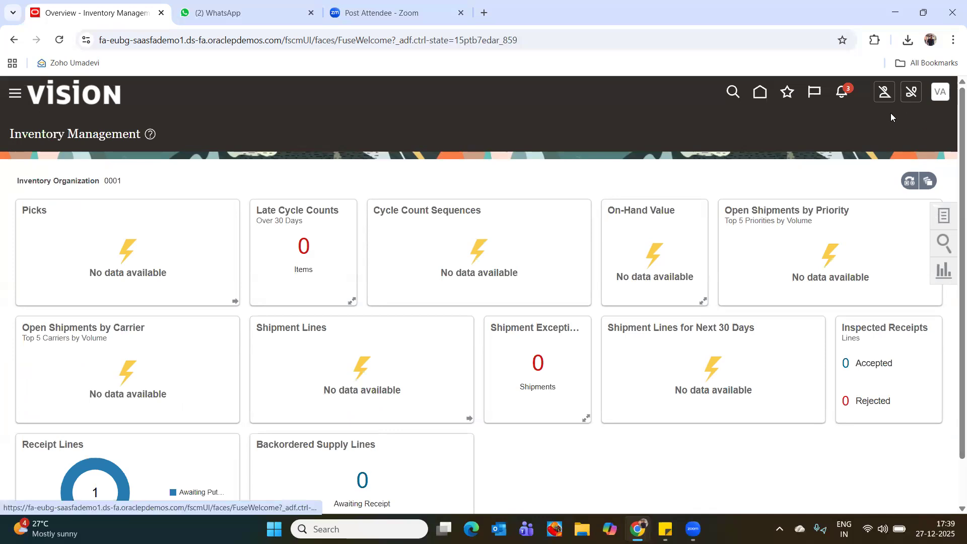
{"action": "left_click", "coordinate": [760, 96]}
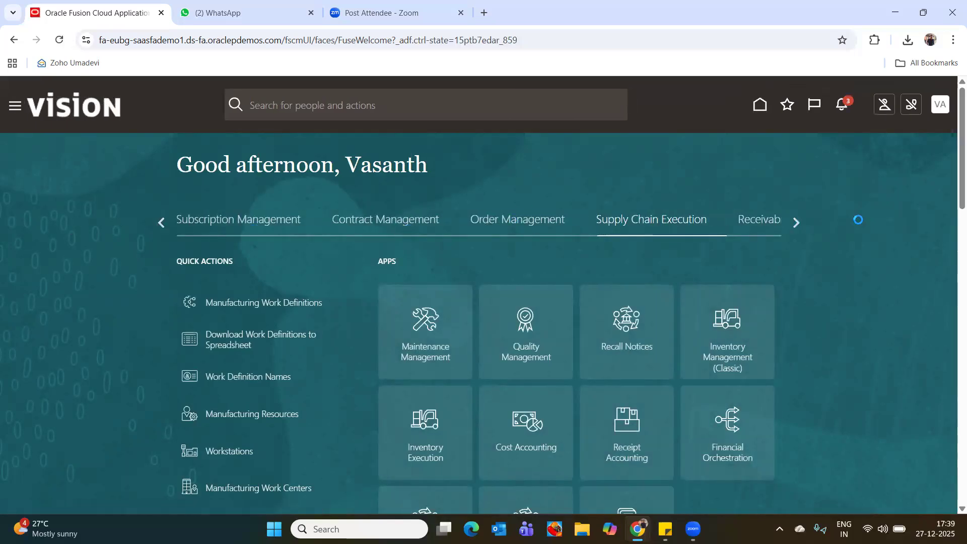
Browse the home page's application categories through to Others and back to the first ones.
{"action": "left_click", "coordinate": [796, 222]}
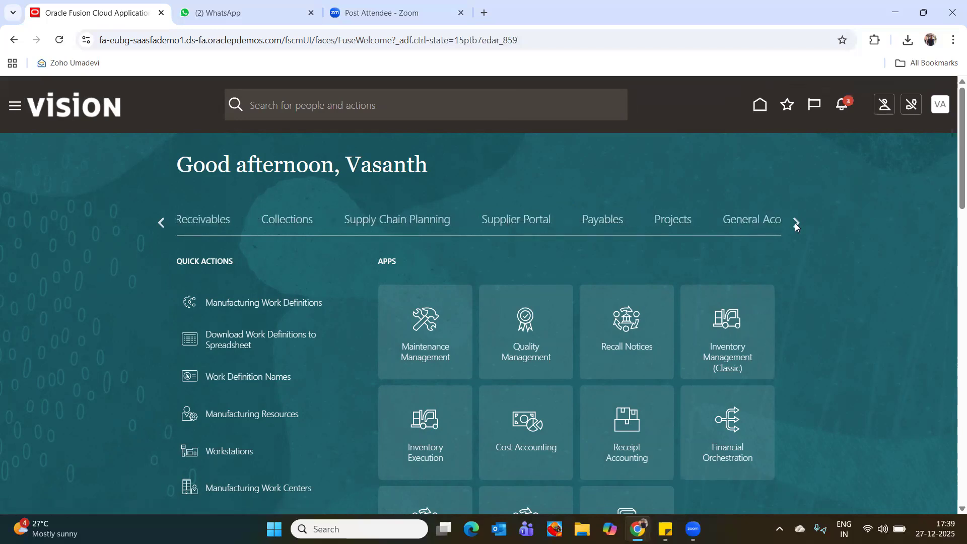
{"action": "left_click", "coordinate": [796, 222]}
{"action": "left_click", "coordinate": [796, 223]}
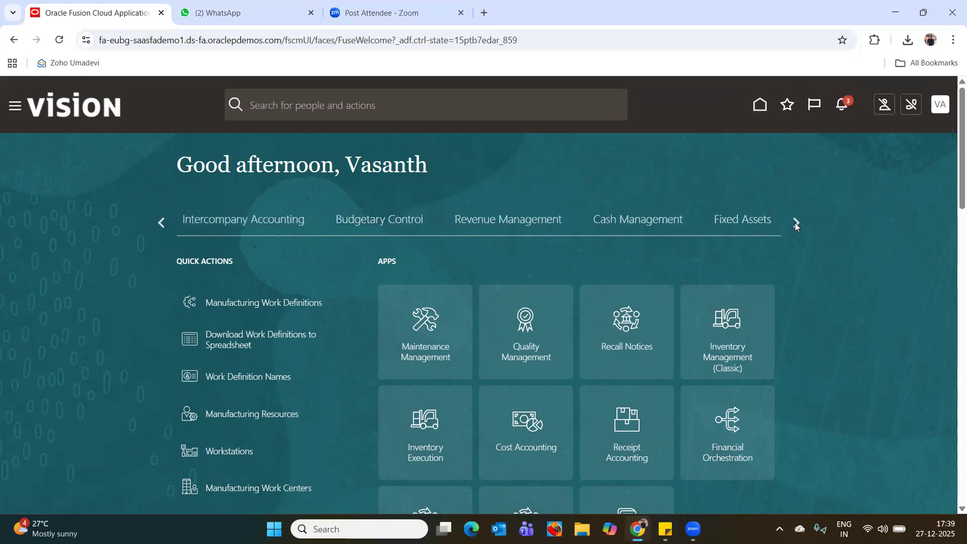
{"action": "left_click", "coordinate": [795, 223]}
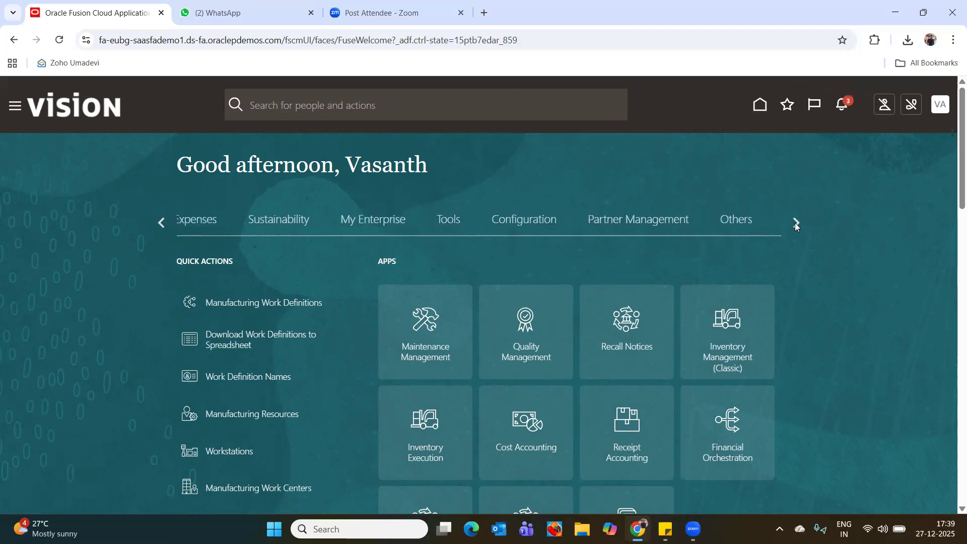
{"action": "left_click", "coordinate": [798, 224]}
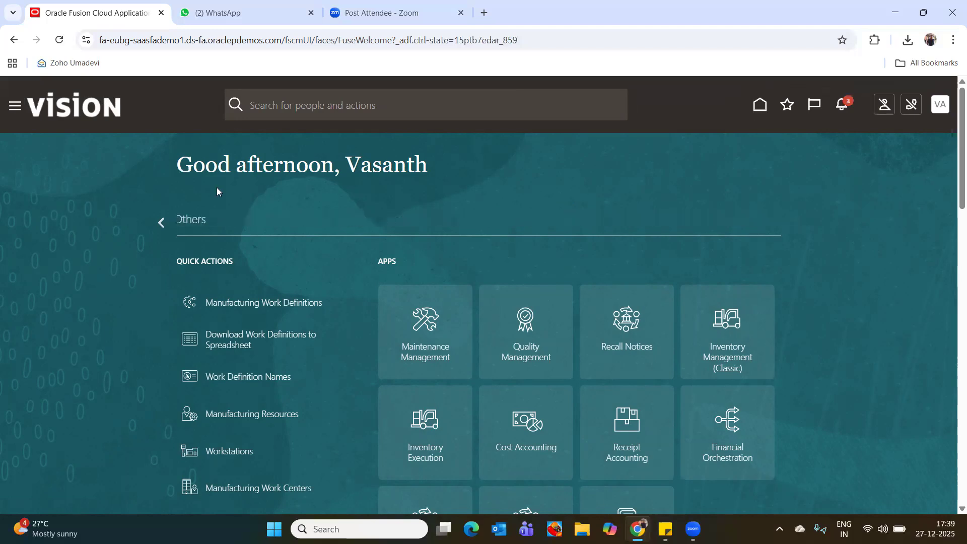
{"action": "left_click", "coordinate": [162, 221]}
{"action": "left_click", "coordinate": [161, 221]}
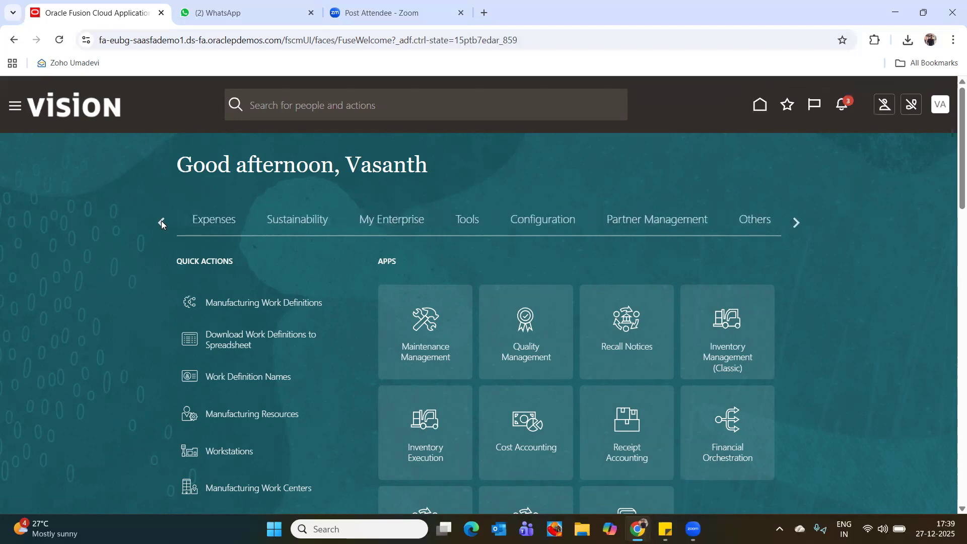
{"action": "left_click", "coordinate": [161, 221]}
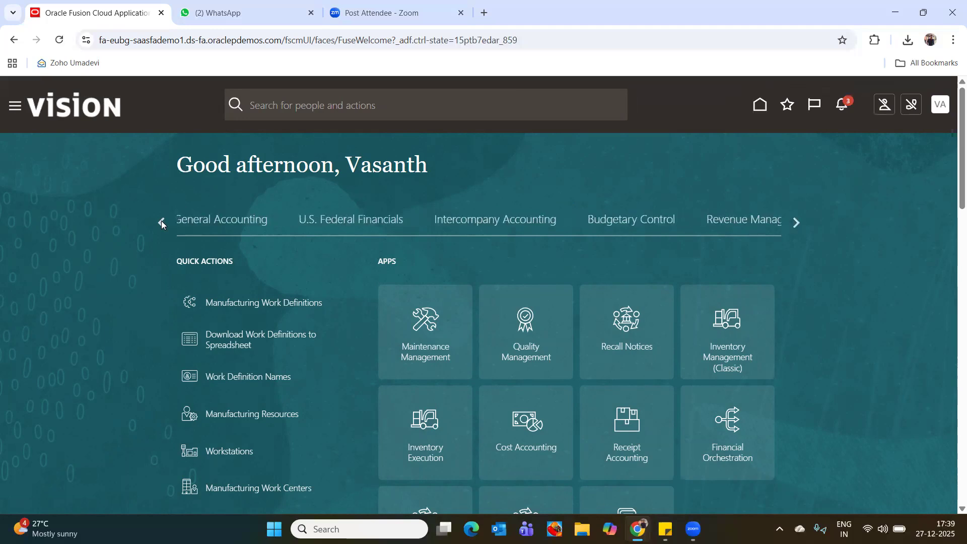
{"action": "left_click", "coordinate": [162, 221]}
{"action": "left_click", "coordinate": [161, 221]}
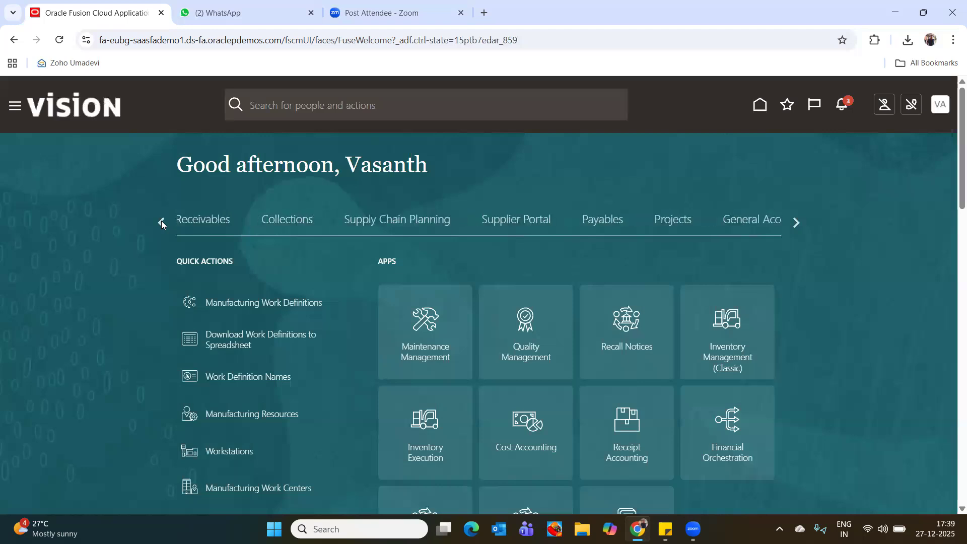
{"action": "left_click", "coordinate": [159, 223]}
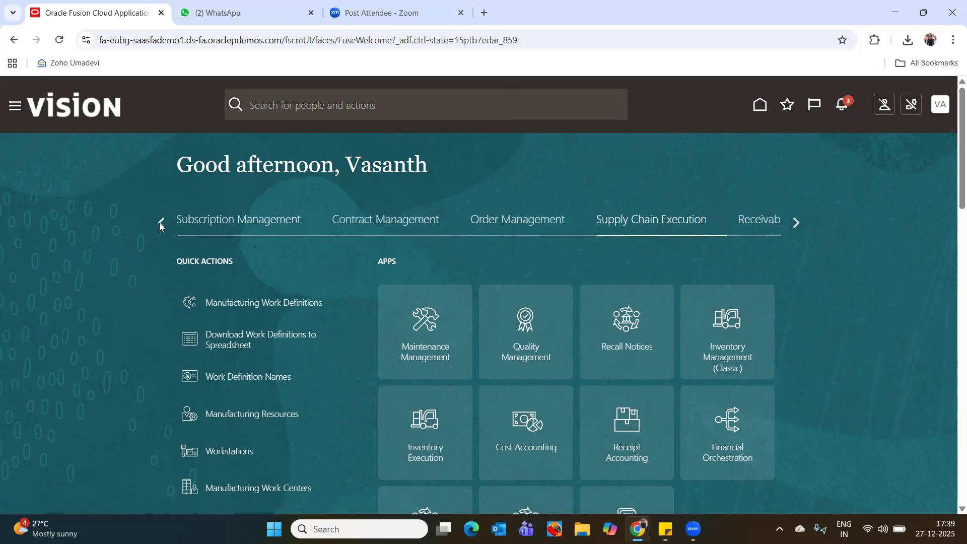
{"action": "left_click", "coordinate": [159, 223]}
{"action": "left_click", "coordinate": [160, 223]}
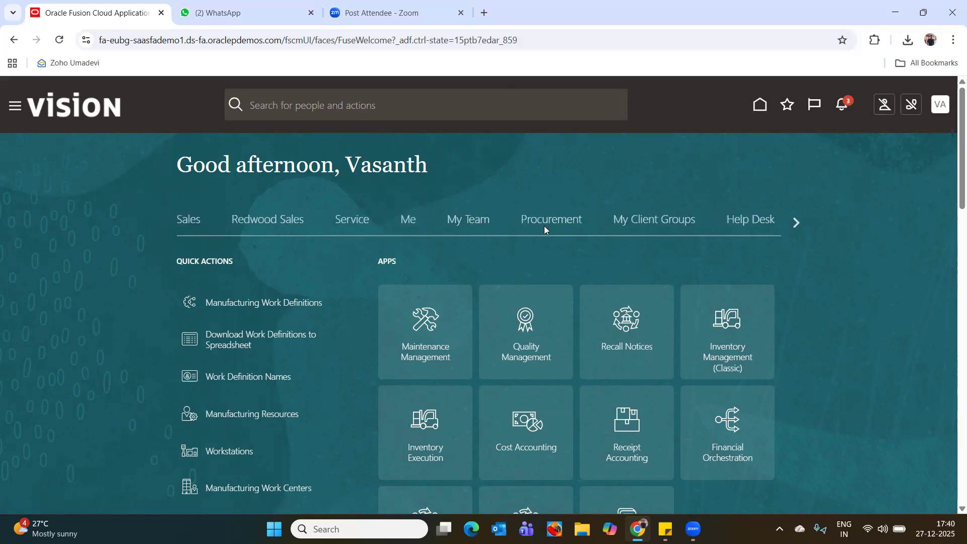
Open My Receipts in the Procurement category and search for the requester's items due in the last 7 days.
{"action": "left_click", "coordinate": [545, 228]}
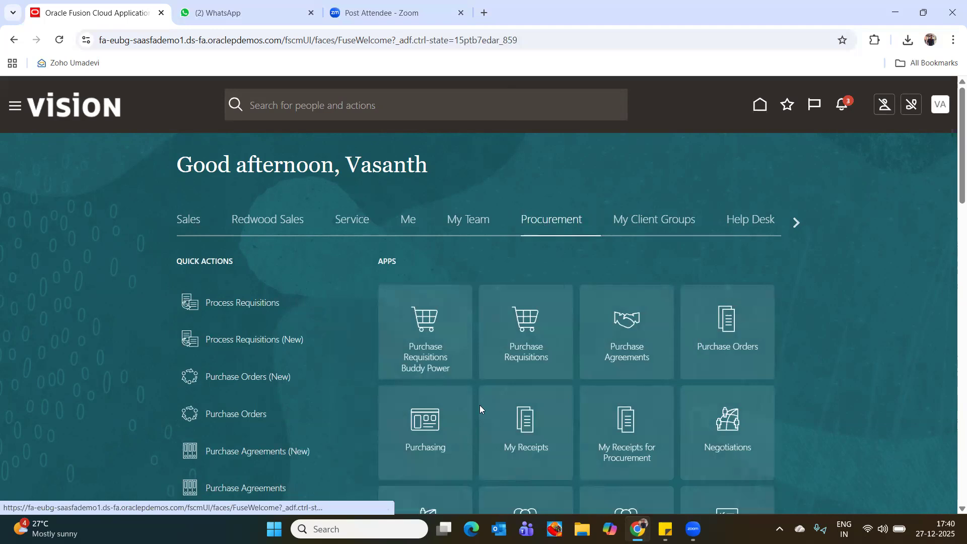
{"action": "left_click", "coordinate": [525, 410]}
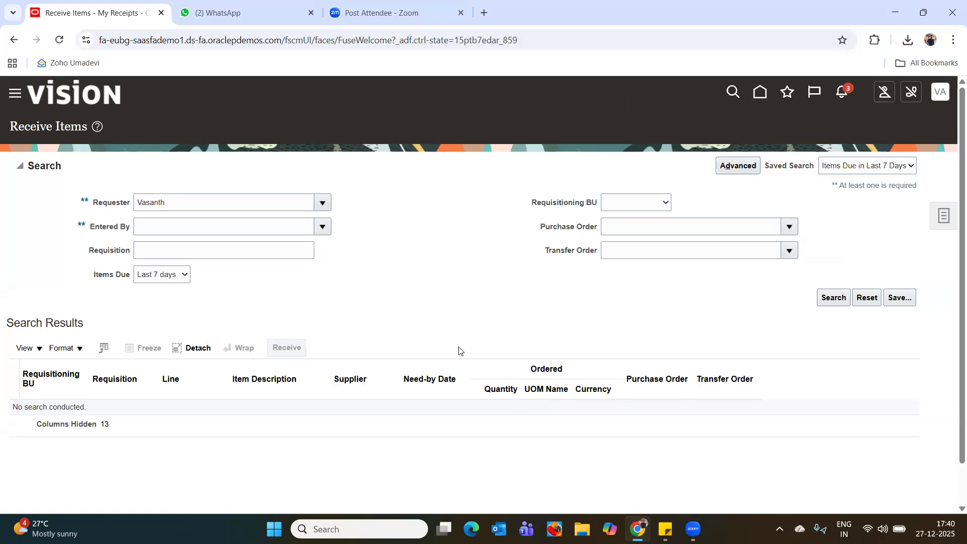
{"action": "left_click", "coordinate": [833, 305]}
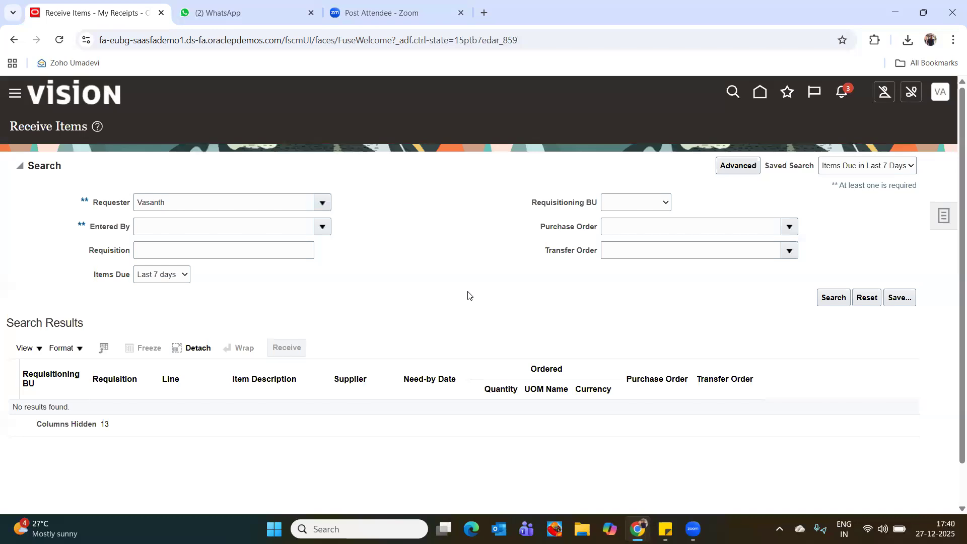
Examine the tasks available for Receive Items, then return to the home page.
{"action": "left_click", "coordinate": [945, 212]}
{"action": "left_click", "coordinate": [689, 119]}
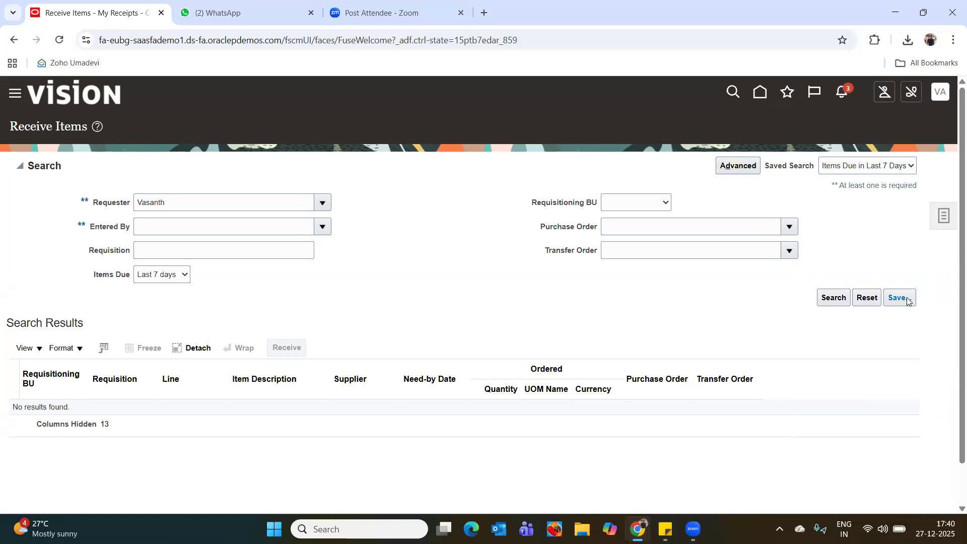
{"action": "left_click", "coordinate": [939, 219]}
{"action": "left_click", "coordinate": [636, 287]}
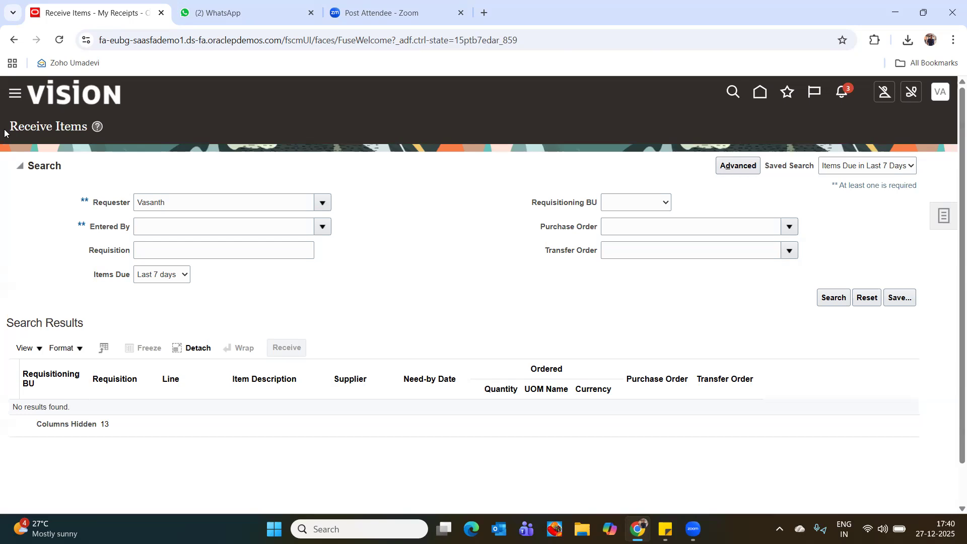
{"action": "left_click", "coordinate": [760, 97]}
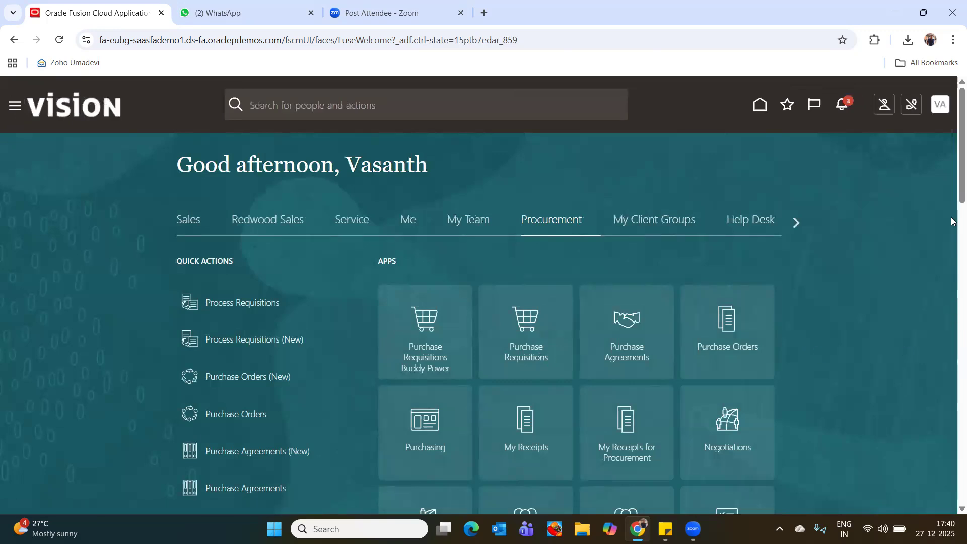
Look through the Procurement quick actions and apps on the home page.
{"action": "scroll", "coordinate": [952, 222], "scroll_direction": "down", "scroll_amount": 2}
{"action": "scroll", "coordinate": [952, 222], "scroll_direction": "down", "scroll_amount": 3}
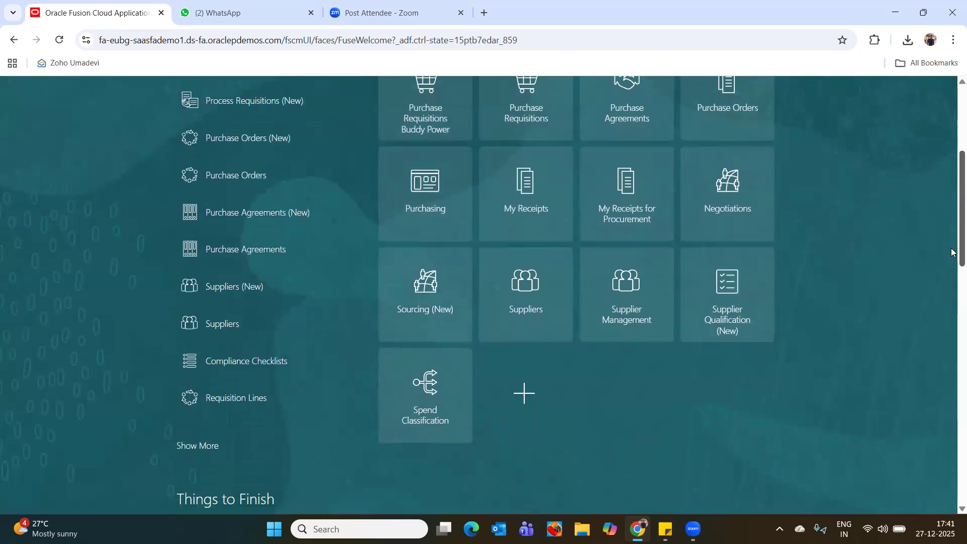
{"action": "scroll", "coordinate": [952, 242], "scroll_direction": "up", "scroll_amount": 4}
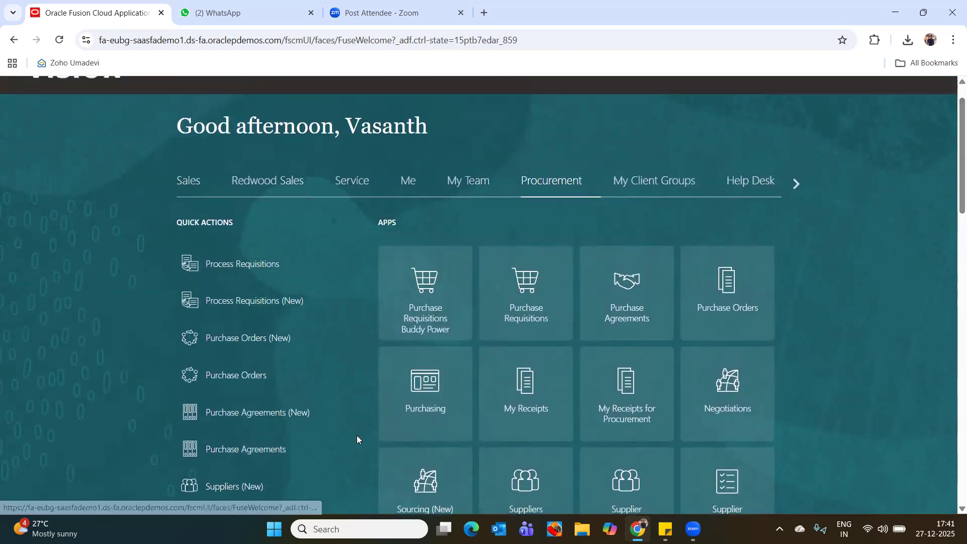
{"action": "scroll", "coordinate": [322, 284], "scroll_direction": "down", "scroll_amount": 3}
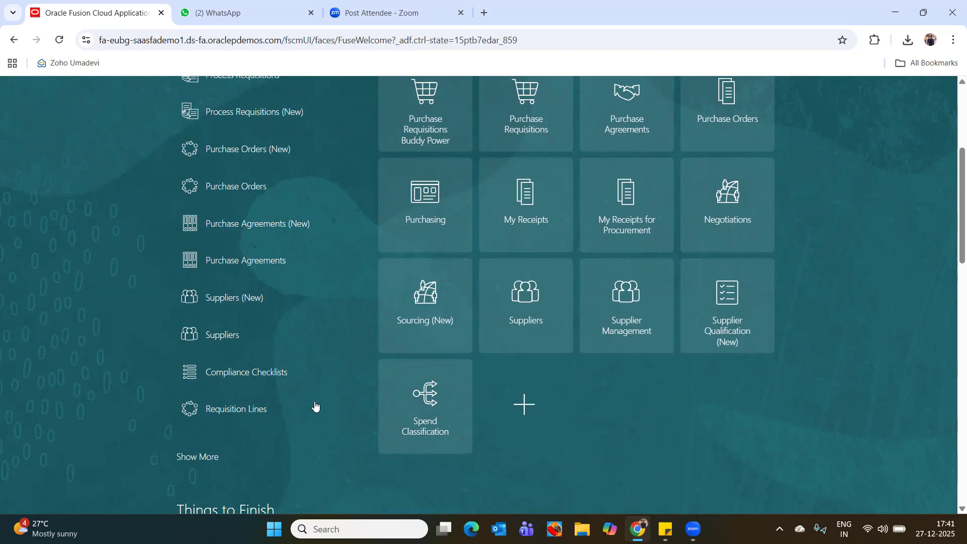
{"action": "scroll", "coordinate": [316, 406], "scroll_direction": "up", "scroll_amount": 5}
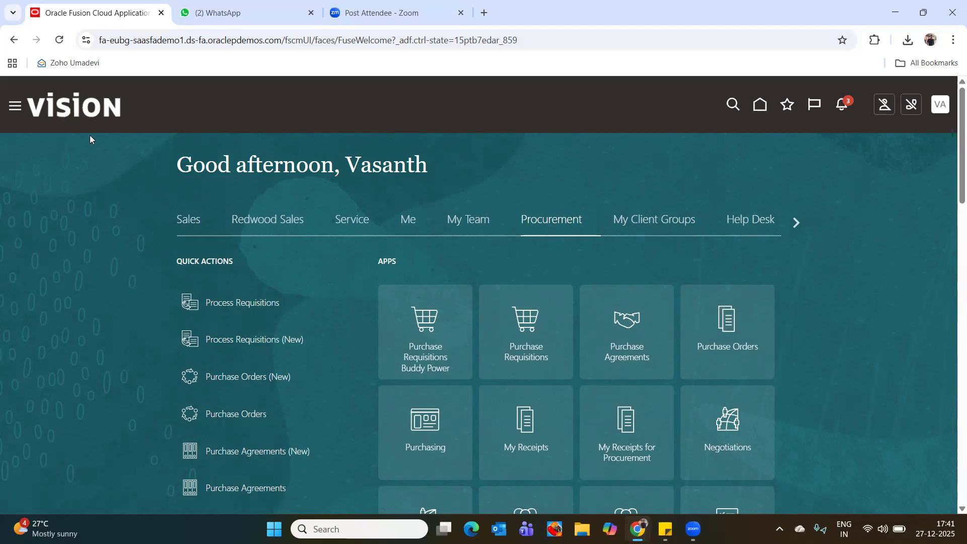
Open Scheduled Processes from the Tools group.
{"action": "left_click", "coordinate": [15, 107]}
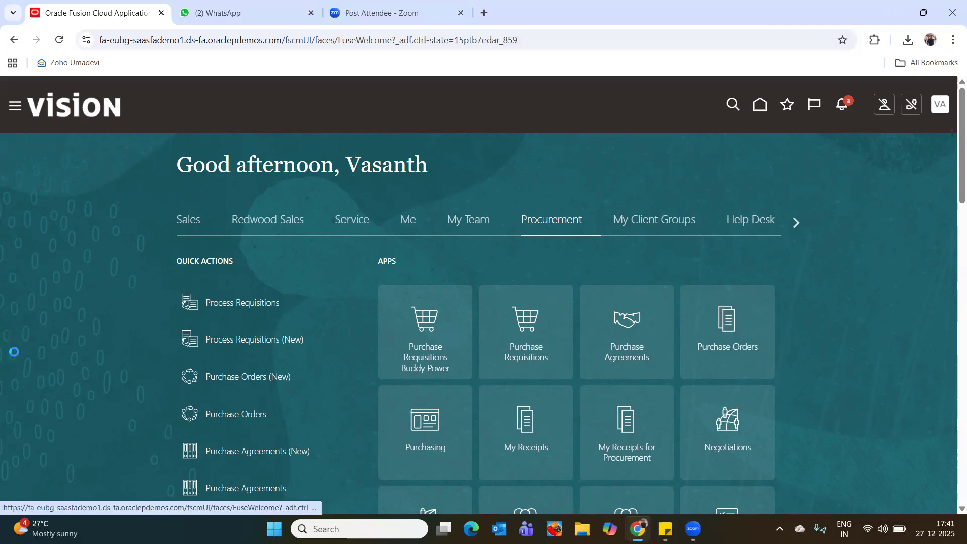
{"action": "scroll", "coordinate": [87, 324], "scroll_direction": "down", "scroll_amount": 4}
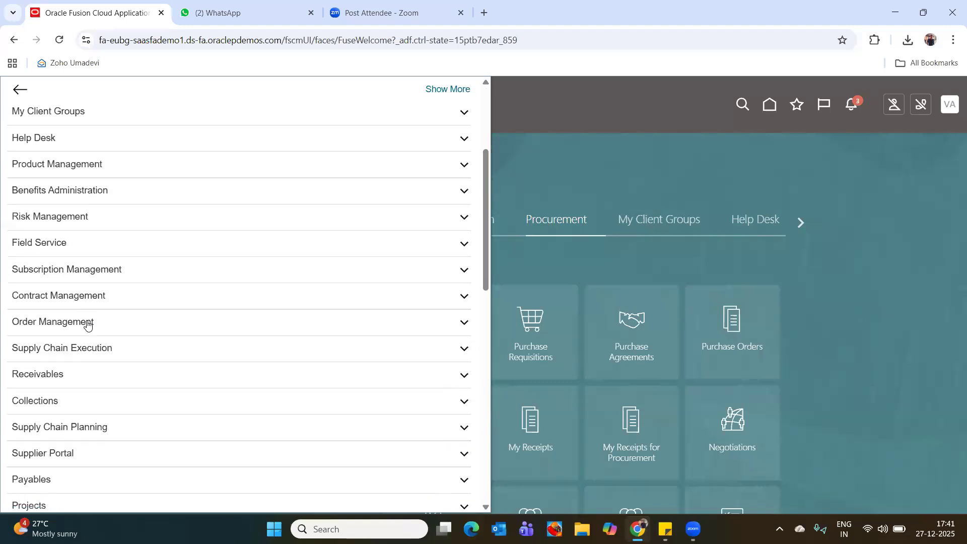
{"action": "scroll", "coordinate": [50, 422], "scroll_direction": "down", "scroll_amount": 1}
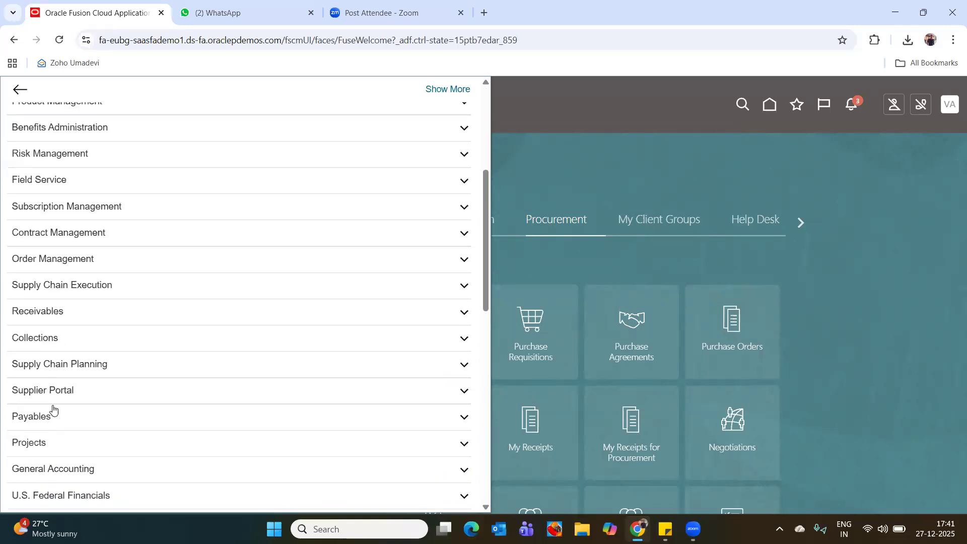
{"action": "scroll", "coordinate": [49, 426], "scroll_direction": "down", "scroll_amount": 3}
{"action": "scroll", "coordinate": [49, 426], "scroll_direction": "down", "scroll_amount": 4}
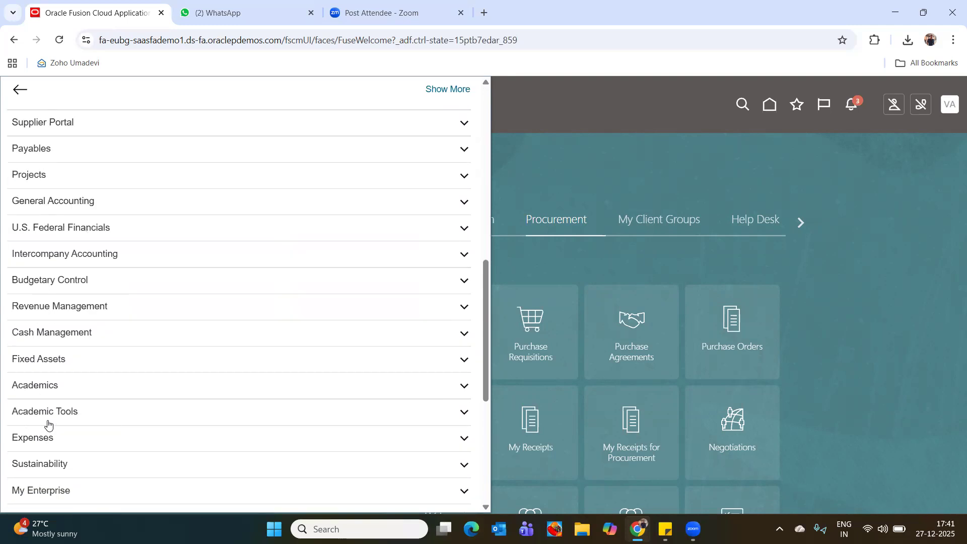
{"action": "scroll", "coordinate": [48, 424], "scroll_direction": "down", "scroll_amount": 3}
{"action": "scroll", "coordinate": [48, 425], "scroll_direction": "down", "scroll_amount": 2}
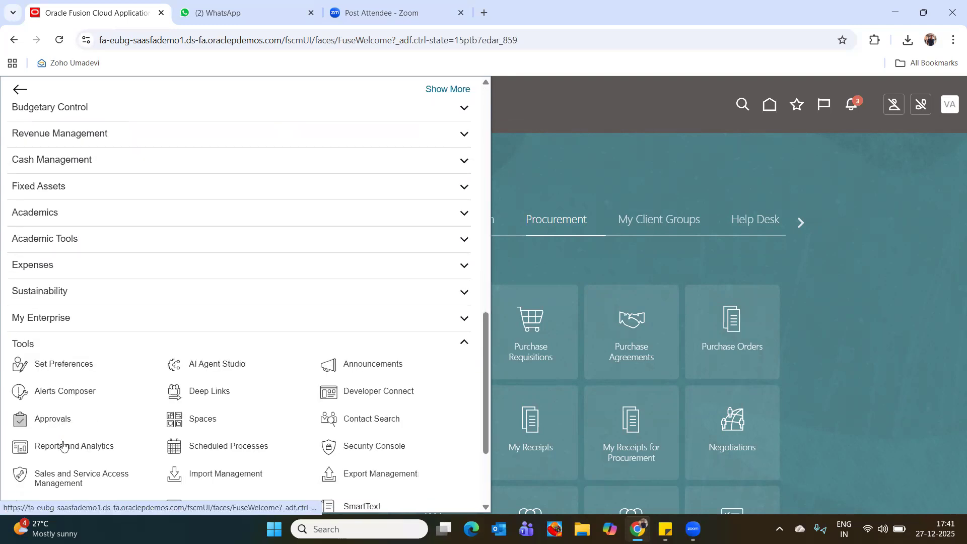
{"action": "scroll", "coordinate": [64, 447], "scroll_direction": "down", "scroll_amount": 2}
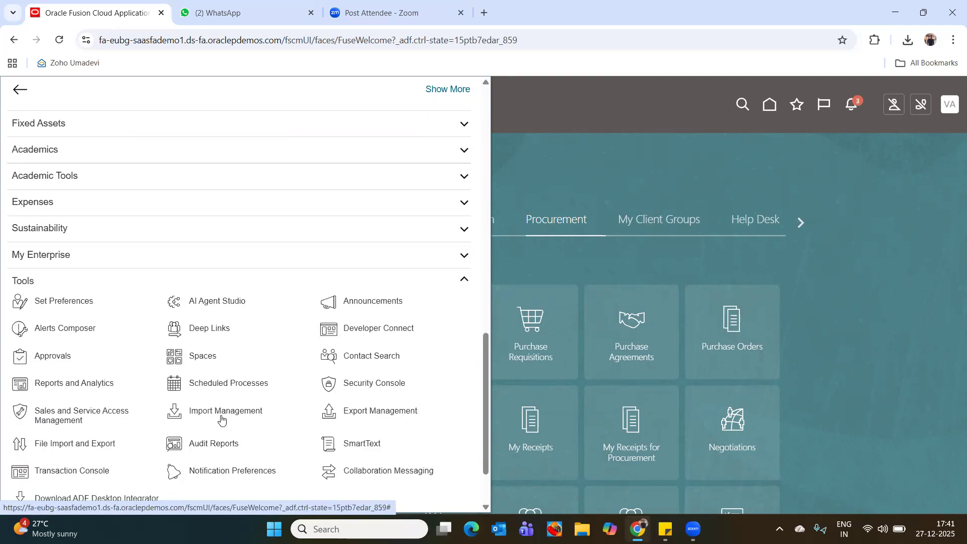
{"action": "left_click", "coordinate": [226, 385]}
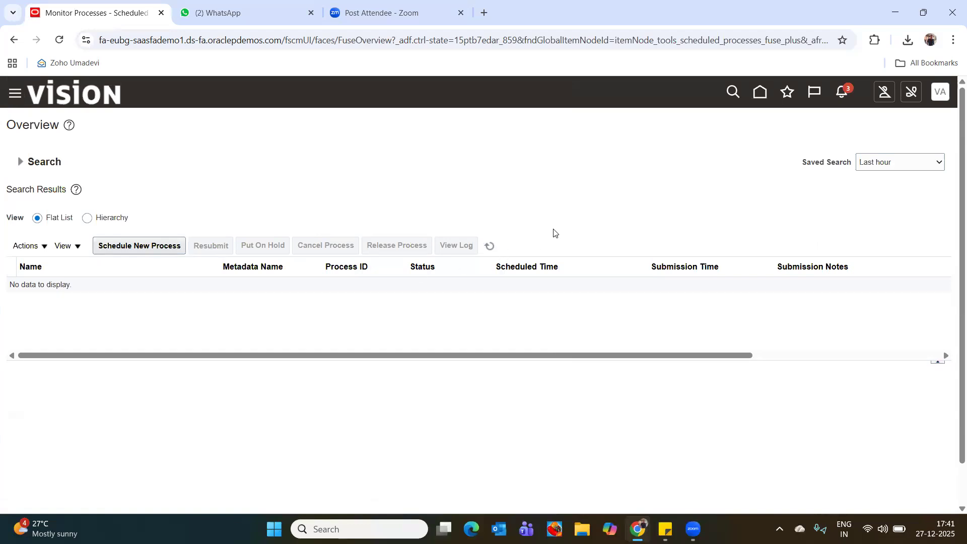
Start scheduling a new process of type Job and search the process names for Receipt.
{"action": "left_click", "coordinate": [152, 248]}
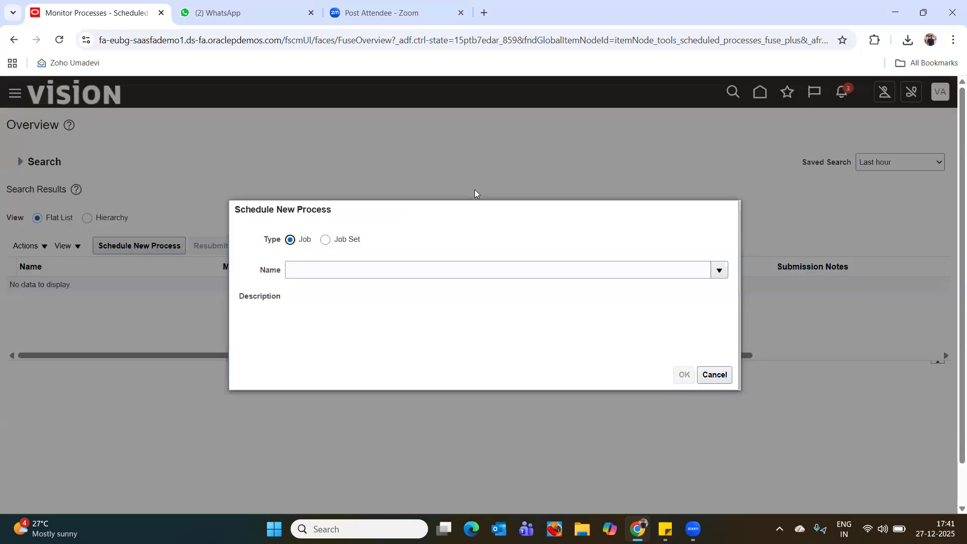
{"action": "left_click", "coordinate": [352, 269]}
{"action": "type", "text": "Pay"}
{"action": "left_click", "coordinate": [718, 267]}
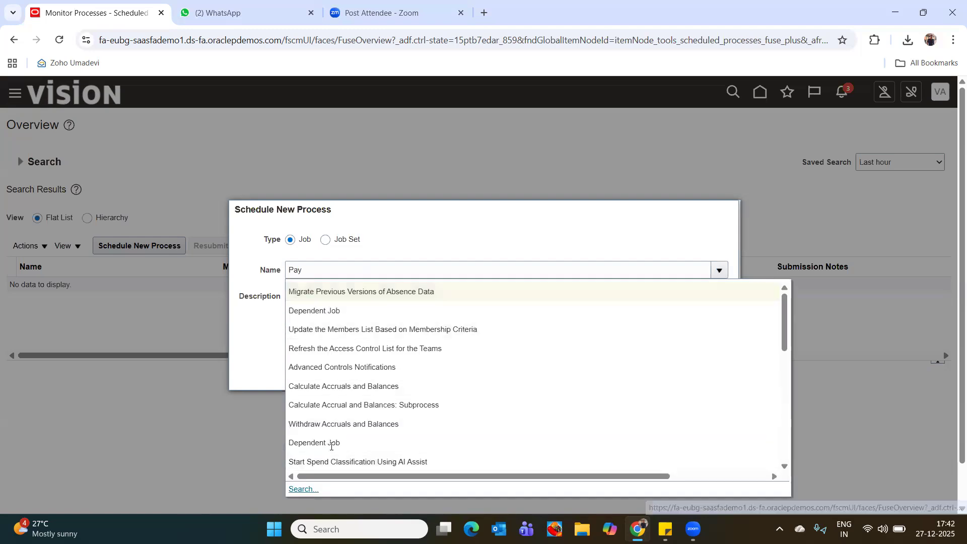
{"action": "left_click", "coordinate": [303, 489]}
{"action": "left_click", "coordinate": [254, 272]}
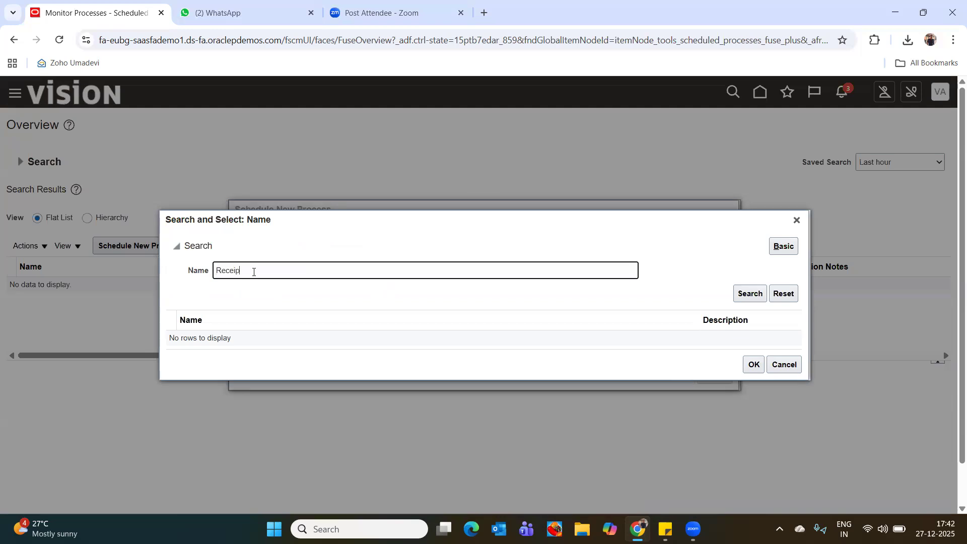
{"action": "left_click", "coordinate": [750, 293]}
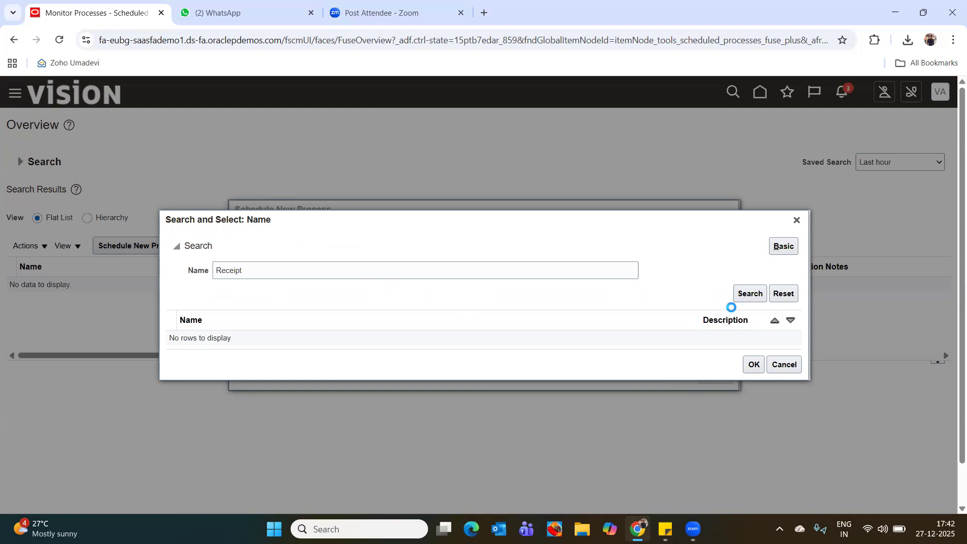
{"action": "left_click", "coordinate": [760, 292]}
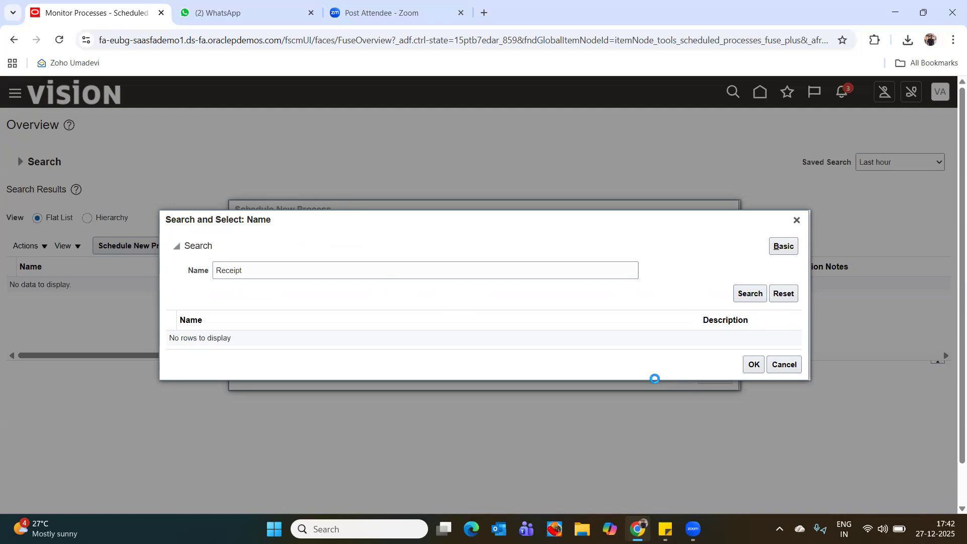